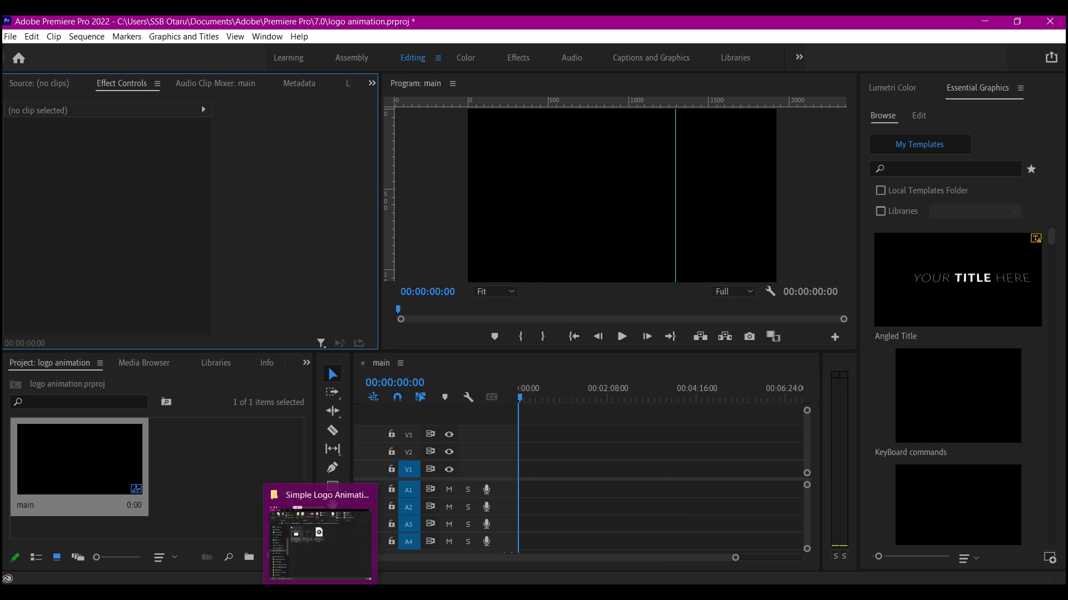
# Import DUCK.png from the duck folder in File Explorer into the logo animation project.
pyautogui.click(320, 533)
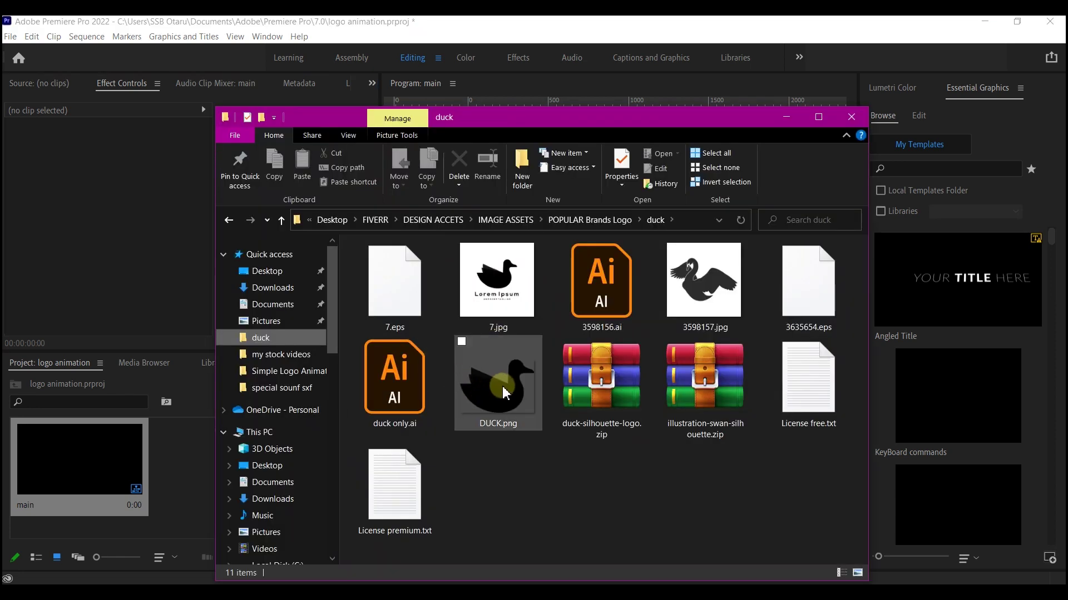
pyautogui.moveTo(506, 393); pyautogui.dragTo(181, 473)
pyautogui.click(479, 350)
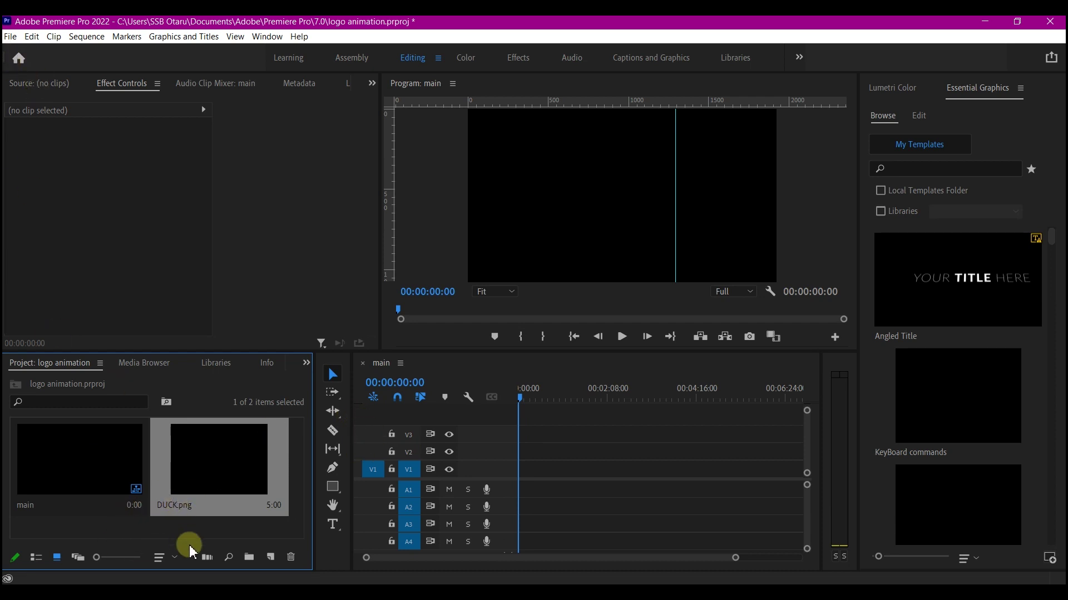
# Create a 1920 × 1080 white (FFFFFF) color matte named "bg".
pyautogui.click(270, 557)
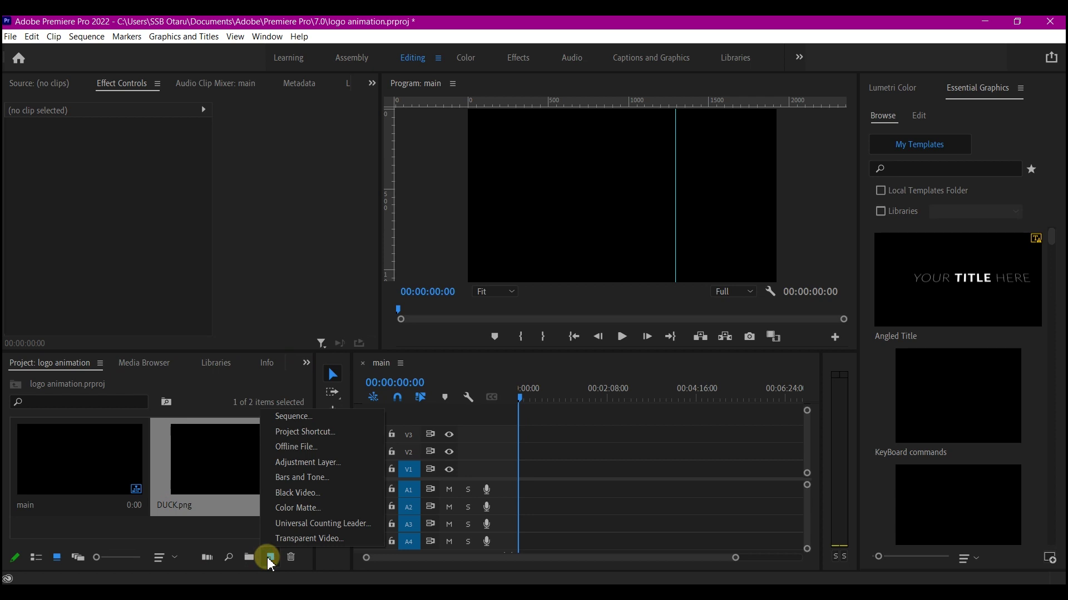
pyautogui.click(286, 509)
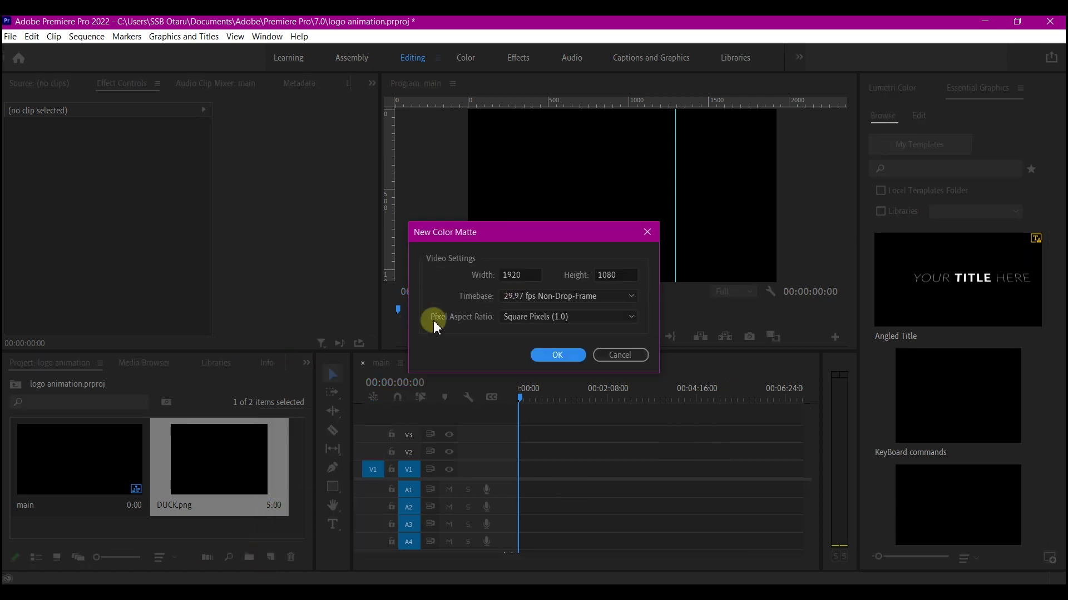
pyautogui.click(556, 355)
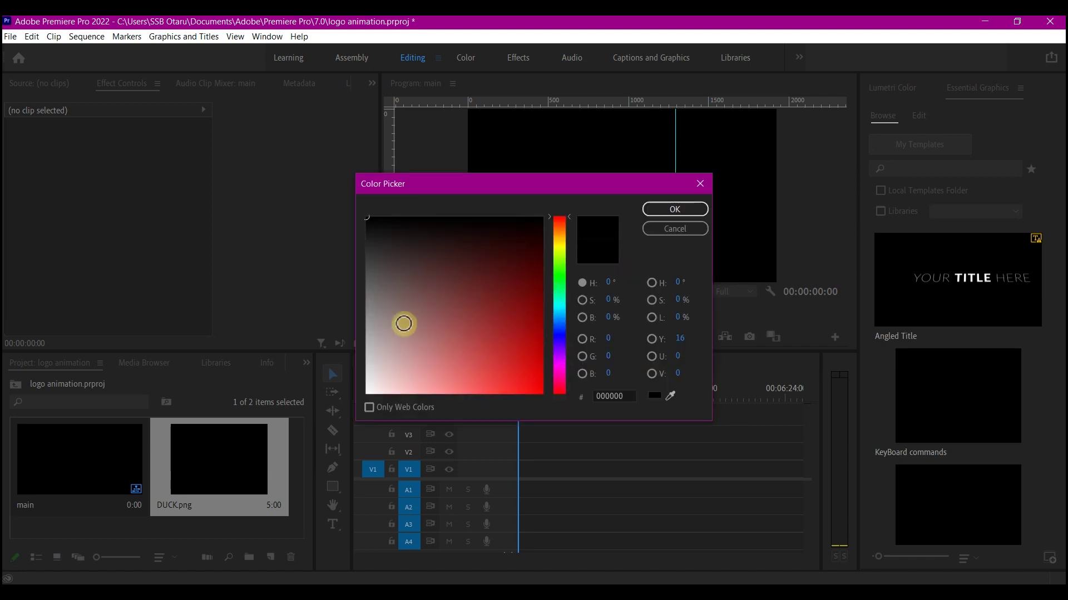
pyautogui.moveTo(391, 363); pyautogui.dragTo(343, 414)
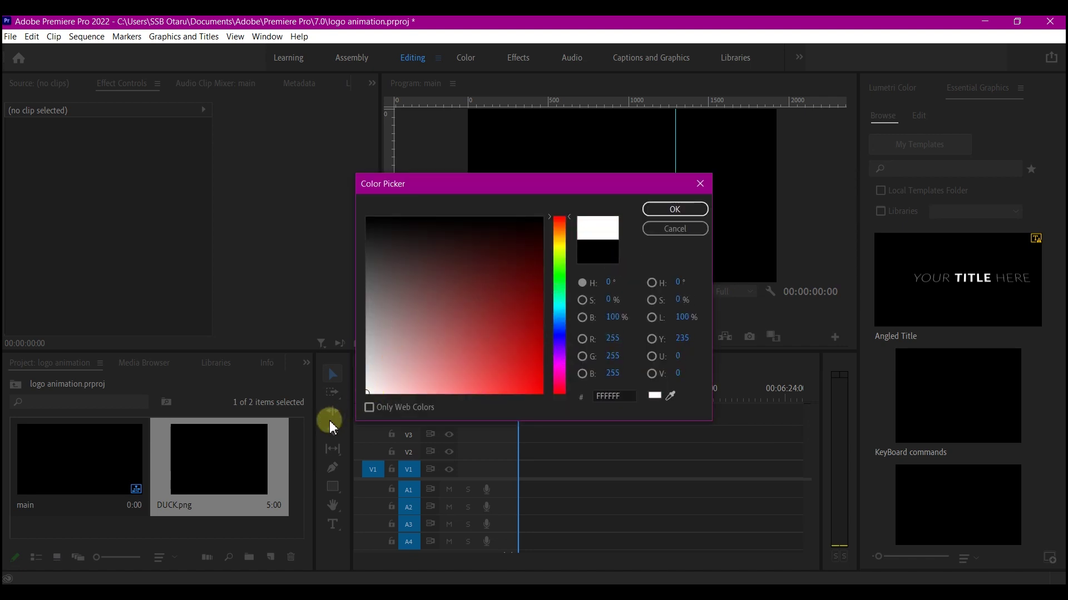
pyautogui.click(673, 209)
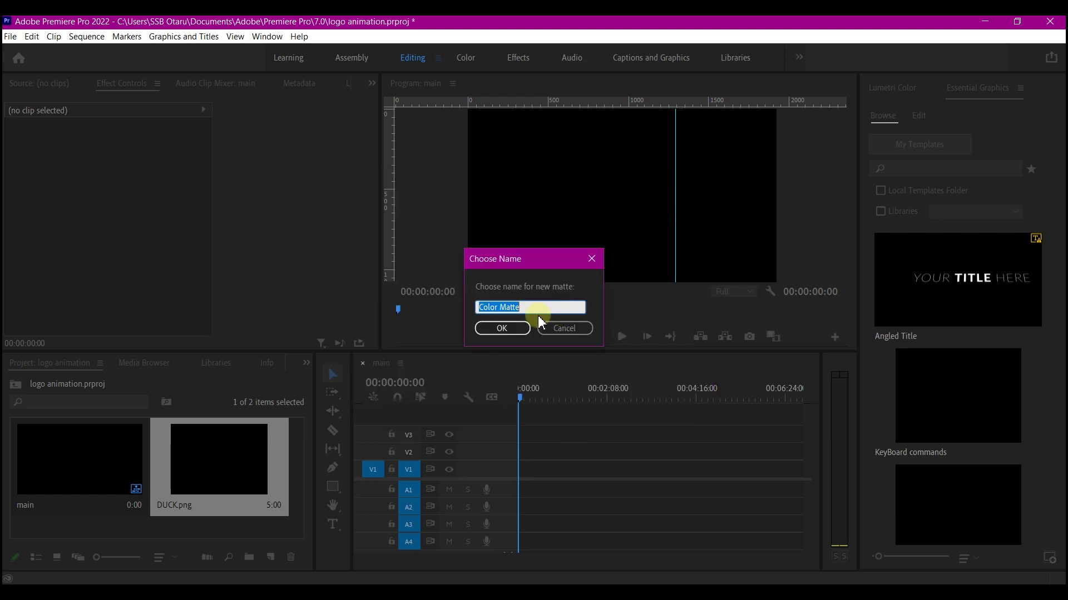
pyautogui.write('bg')
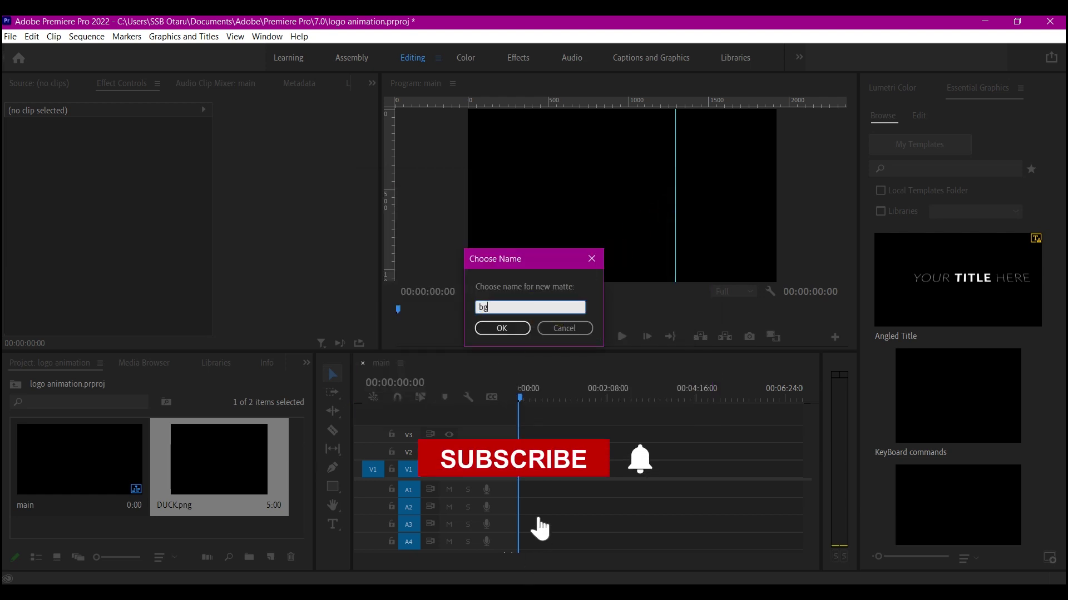
pyautogui.click(514, 327)
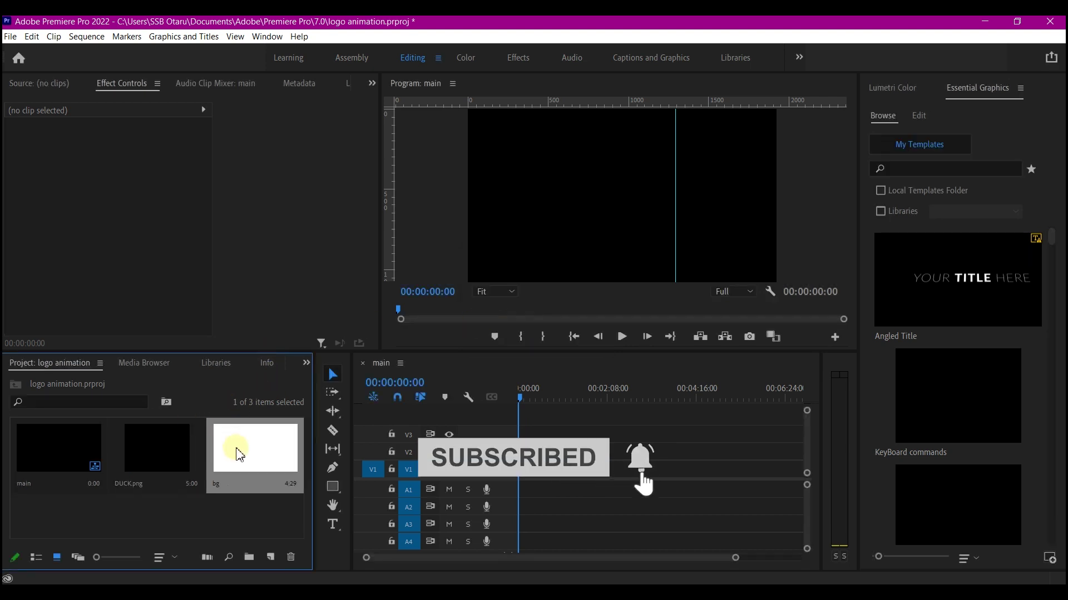
# Place the bg matte on V1 at the sequence start and extend its end to 00:00:10:02.
pyautogui.moveTo(234, 449); pyautogui.dragTo(514, 471)
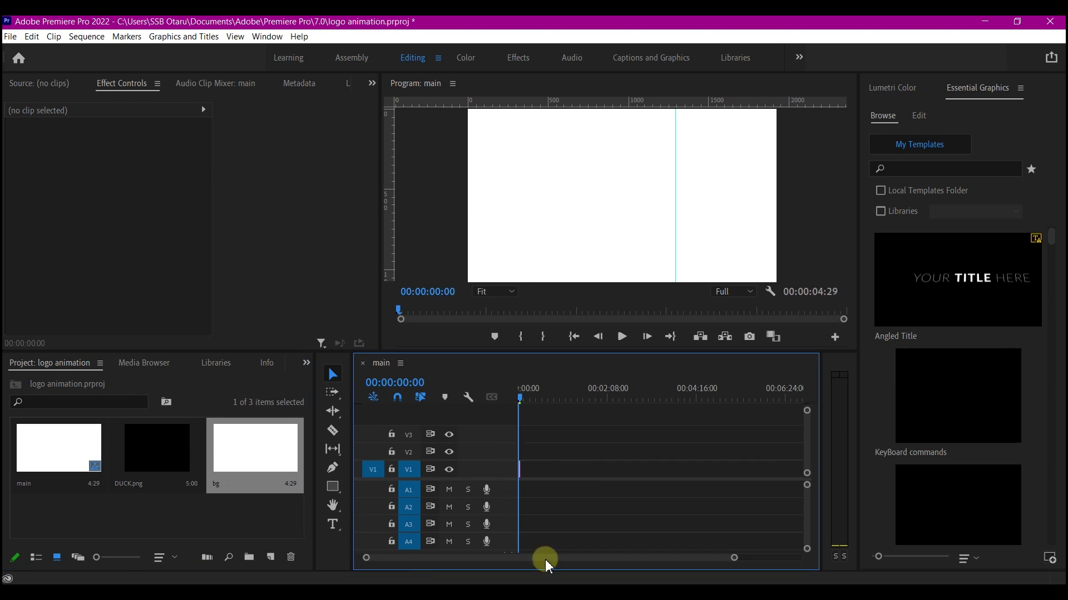
pyautogui.moveTo(784, 563); pyautogui.dragTo(590, 565)
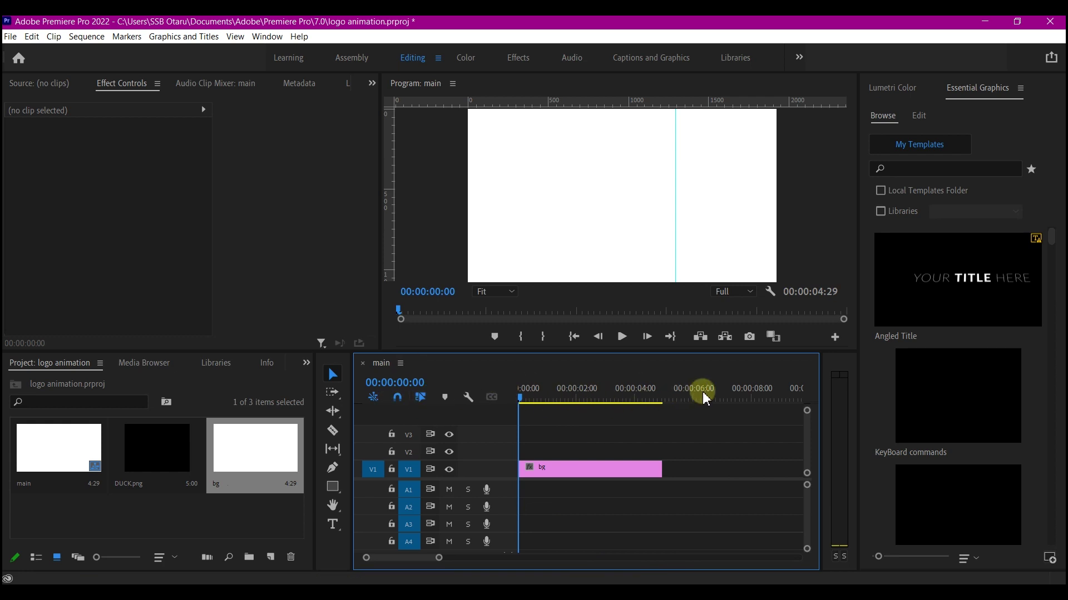
pyautogui.click(748, 392)
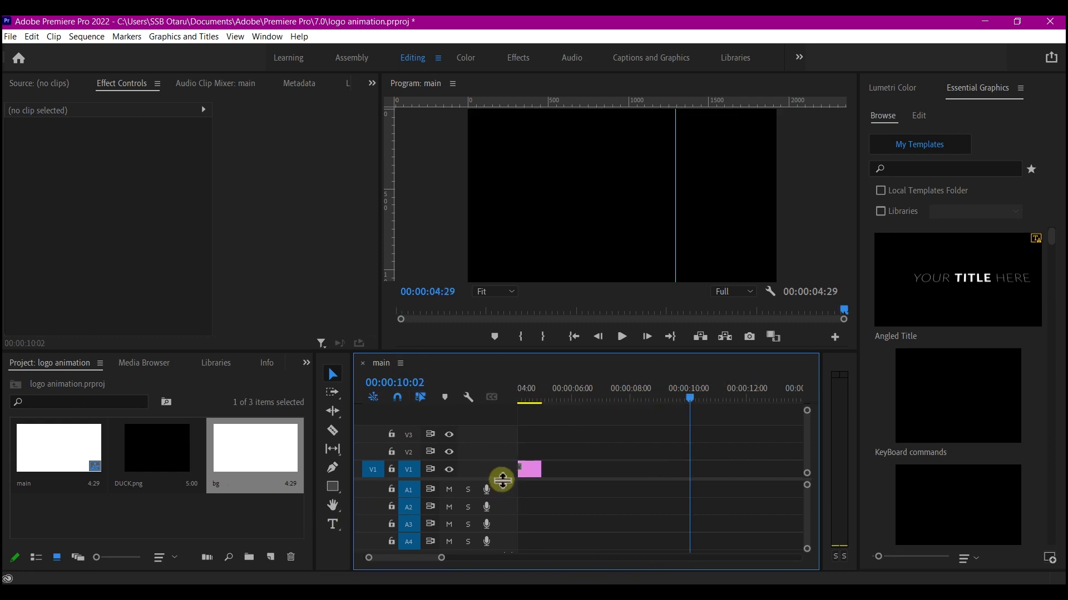
pyautogui.click(528, 472)
pyautogui.moveTo(534, 469); pyautogui.dragTo(692, 475)
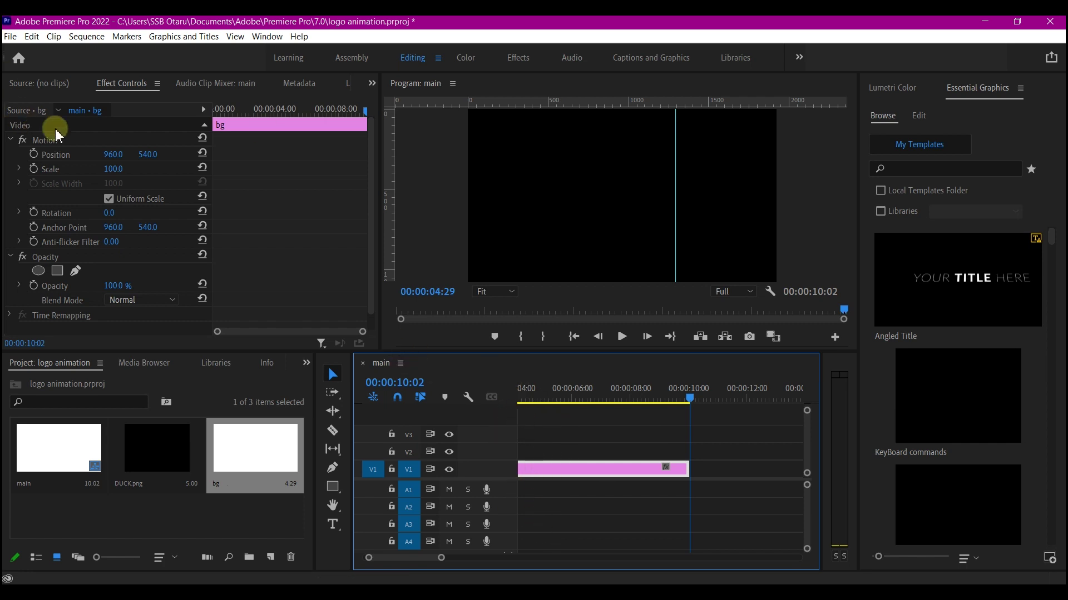
# Add 5 video tracks after Video 3 and 1 audio track after Audio 4 to the sequence.
pyautogui.click(86, 37)
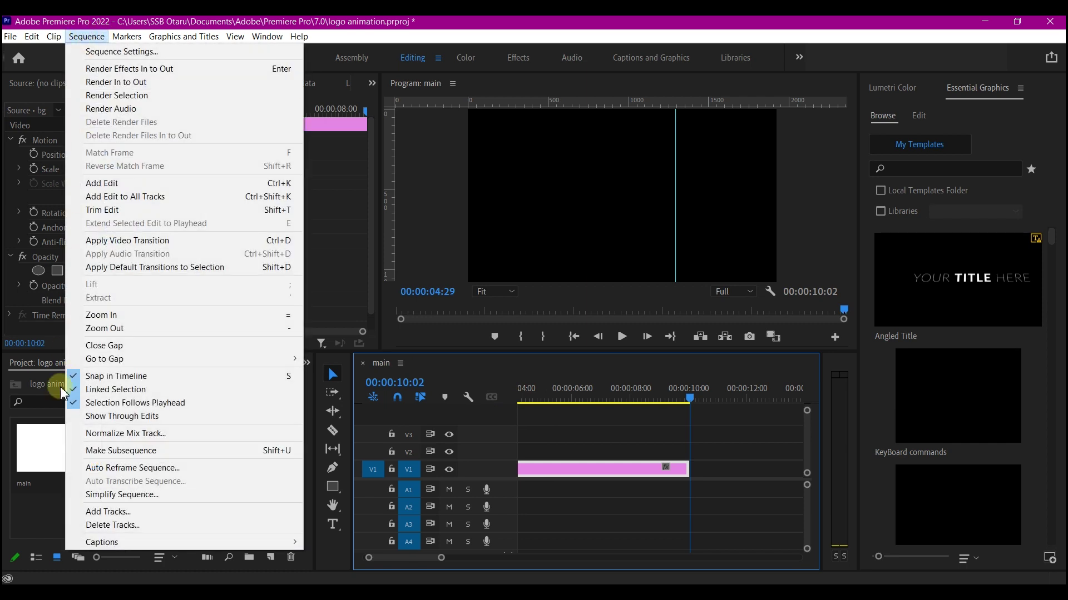
pyautogui.click(108, 512)
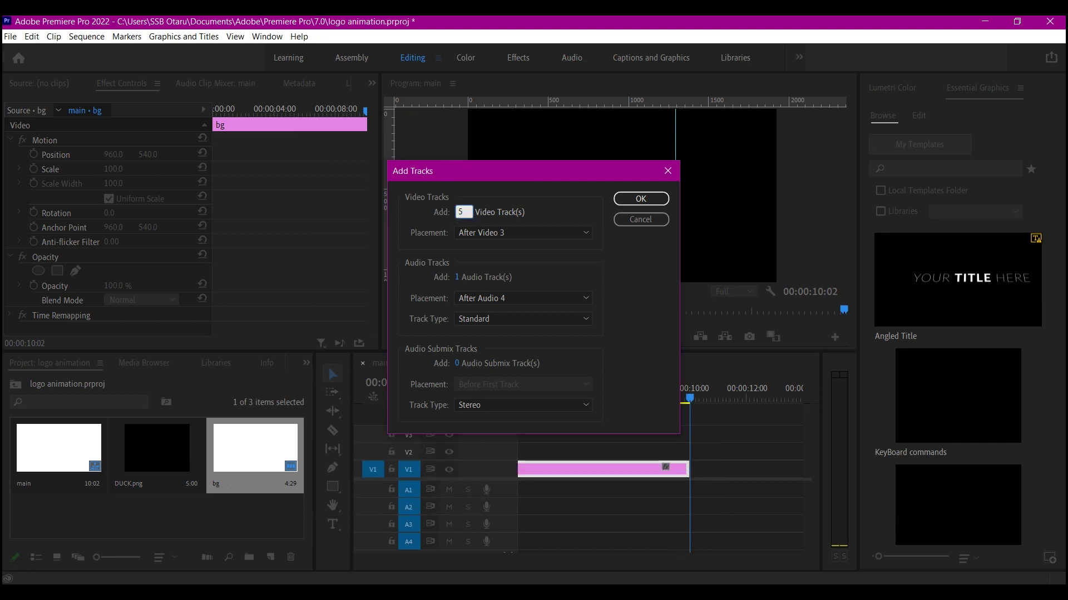
pyautogui.click(640, 201)
pyautogui.scroll(1, 595, 436)
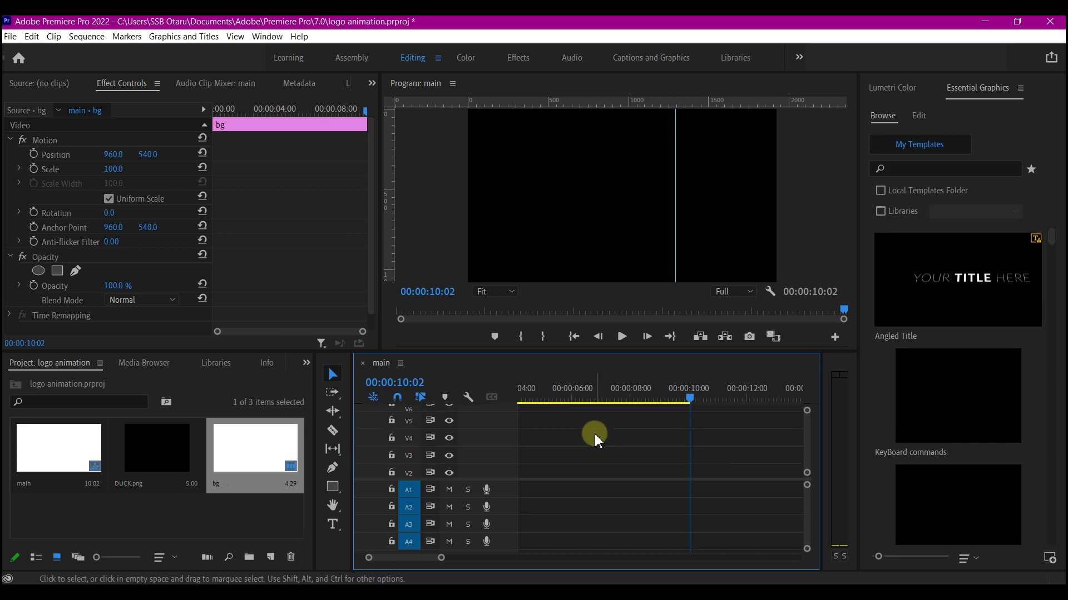
pyautogui.scroll(-2, 595, 434)
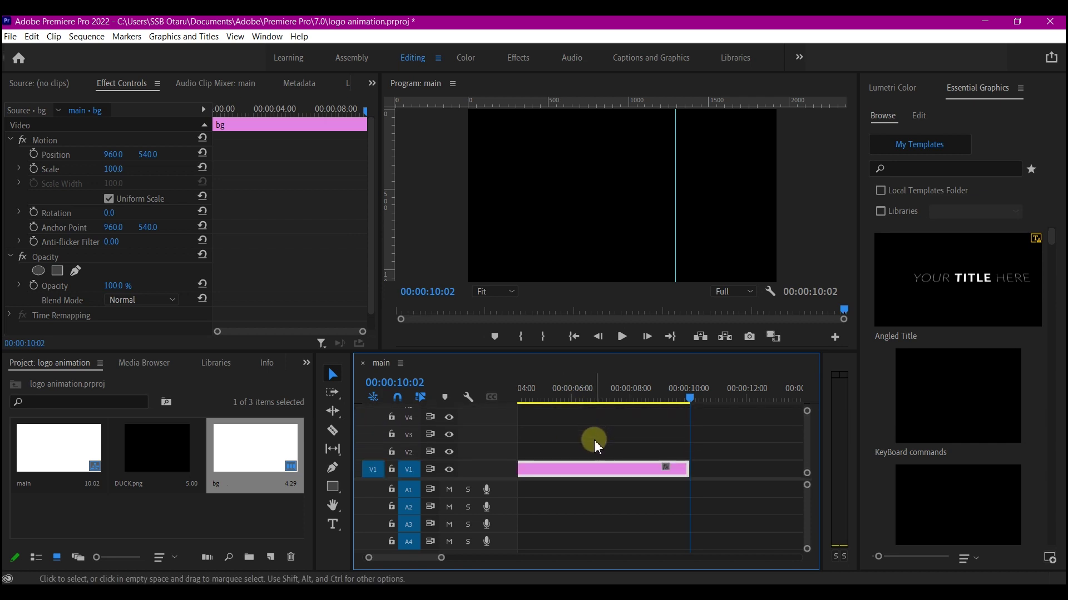
# Place DUCK.png on V2 at the sequence start and extend it to the end of the bg clip.
pyautogui.click(155, 457)
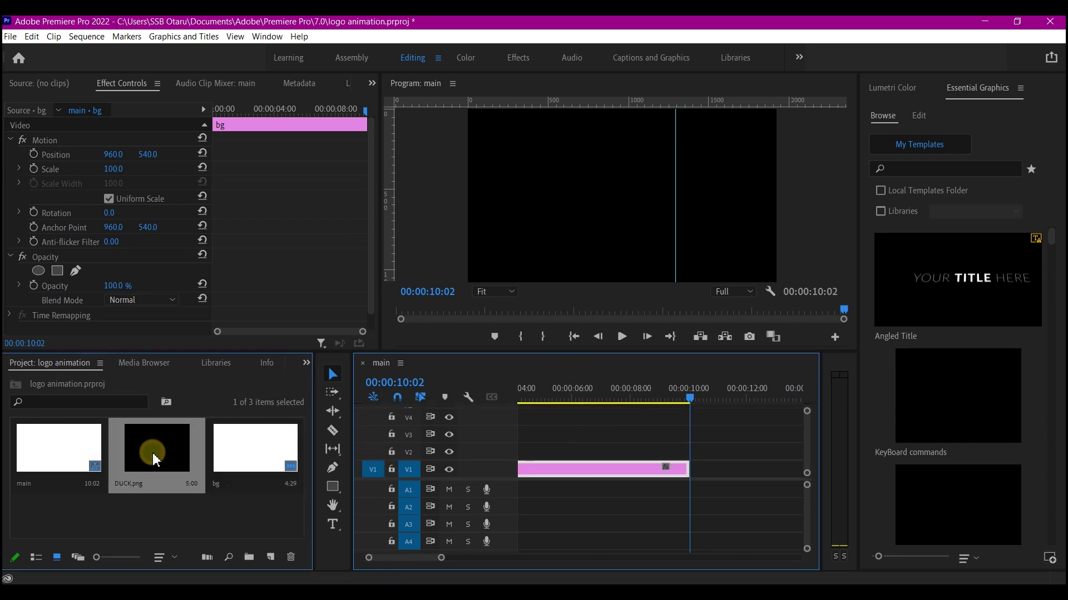
pyautogui.moveTo(155, 461); pyautogui.dragTo(515, 451)
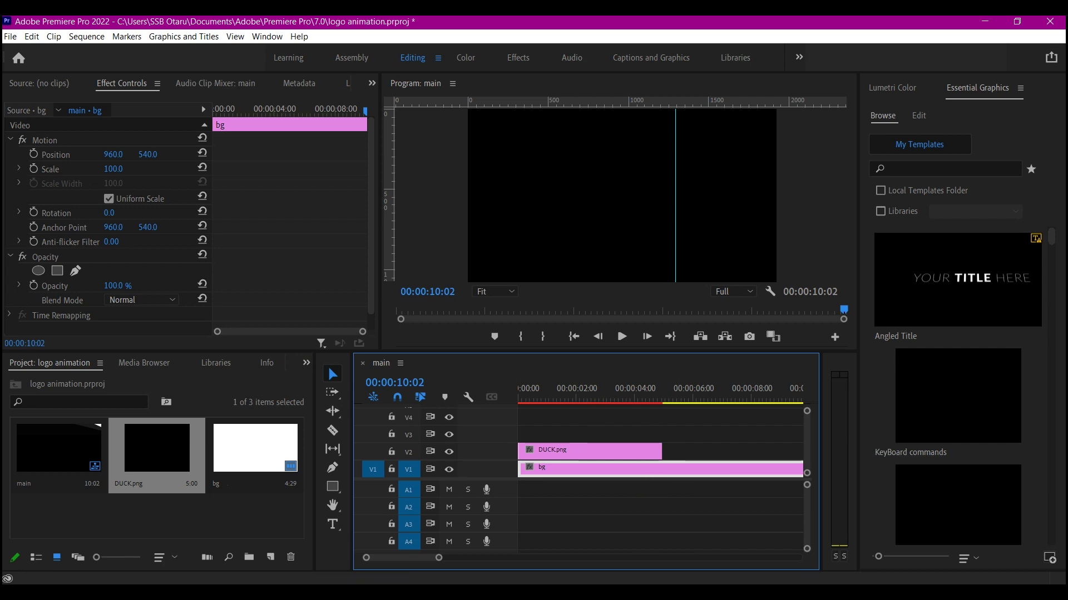
pyautogui.moveTo(439, 558); pyautogui.dragTo(477, 557)
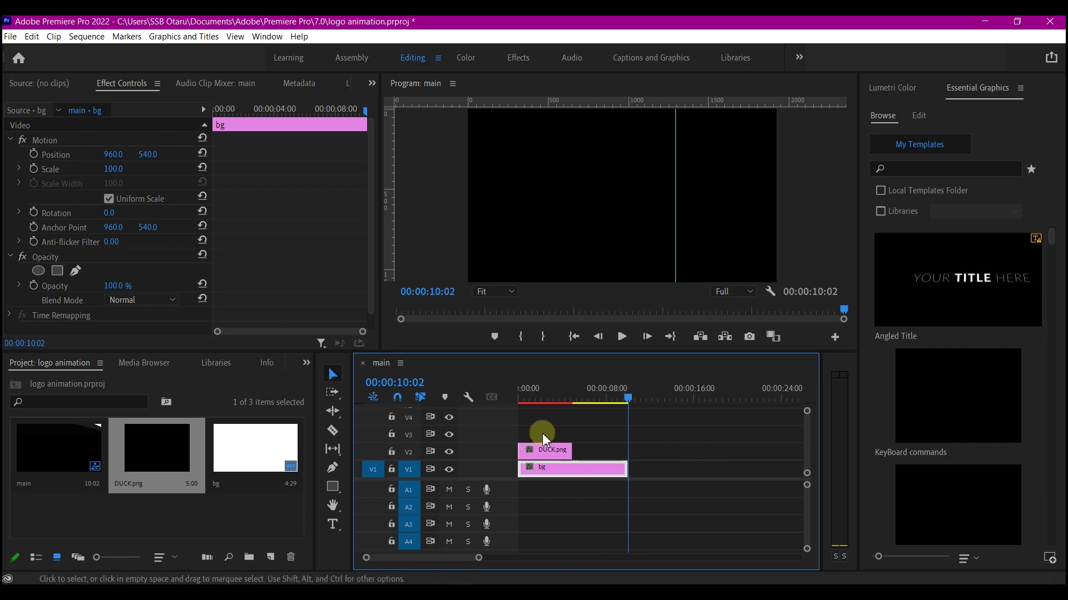
pyautogui.moveTo(570, 450); pyautogui.dragTo(622, 454)
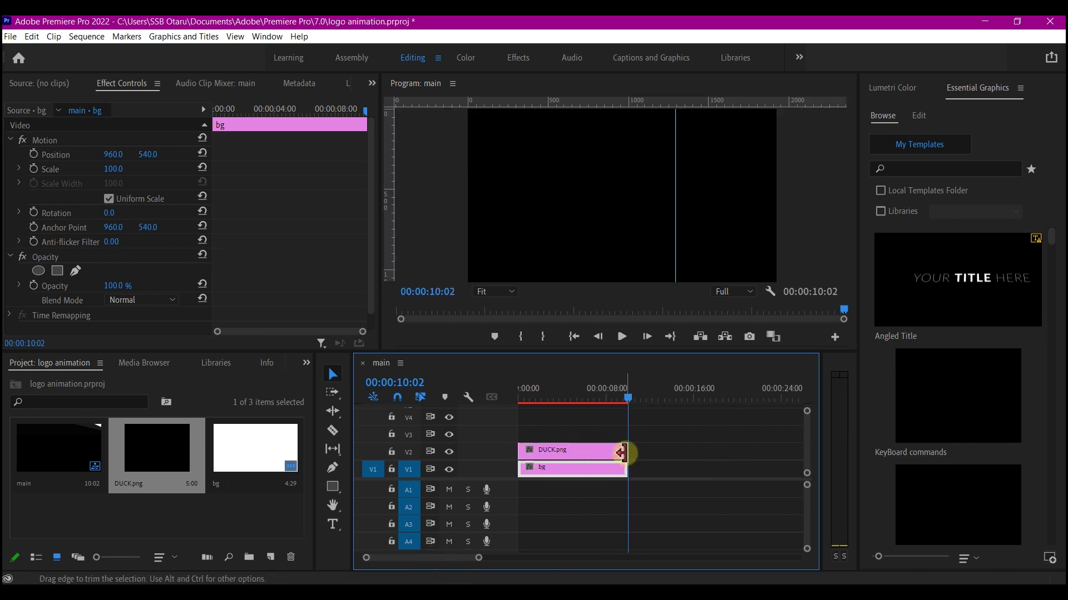
# Set the DUCK.png clip's Scale to 5.
pyautogui.click(577, 446)
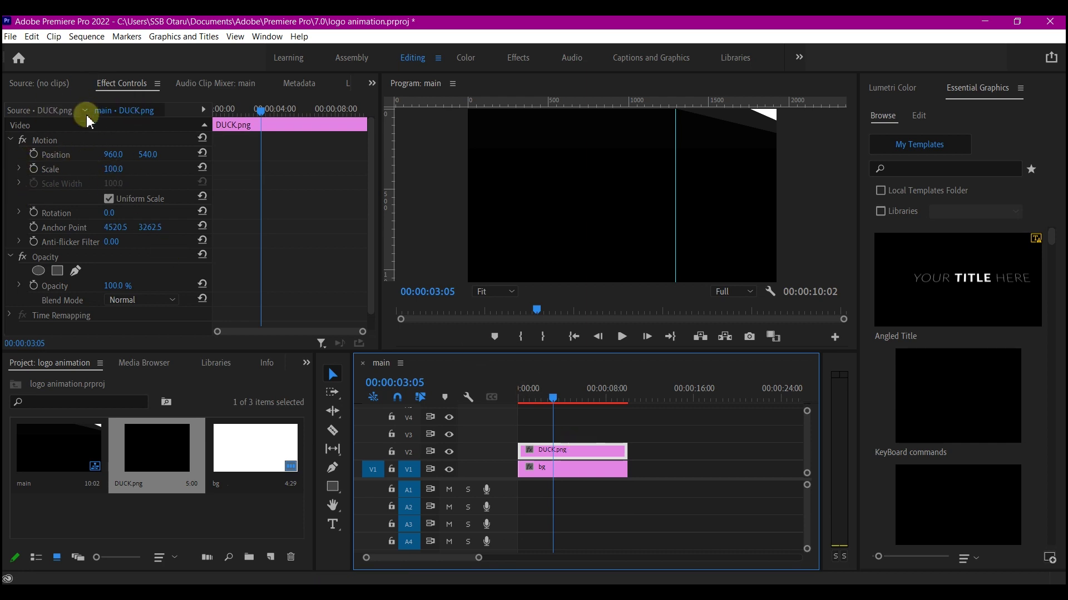
pyautogui.moveTo(112, 170); pyautogui.dragTo(110, 170)
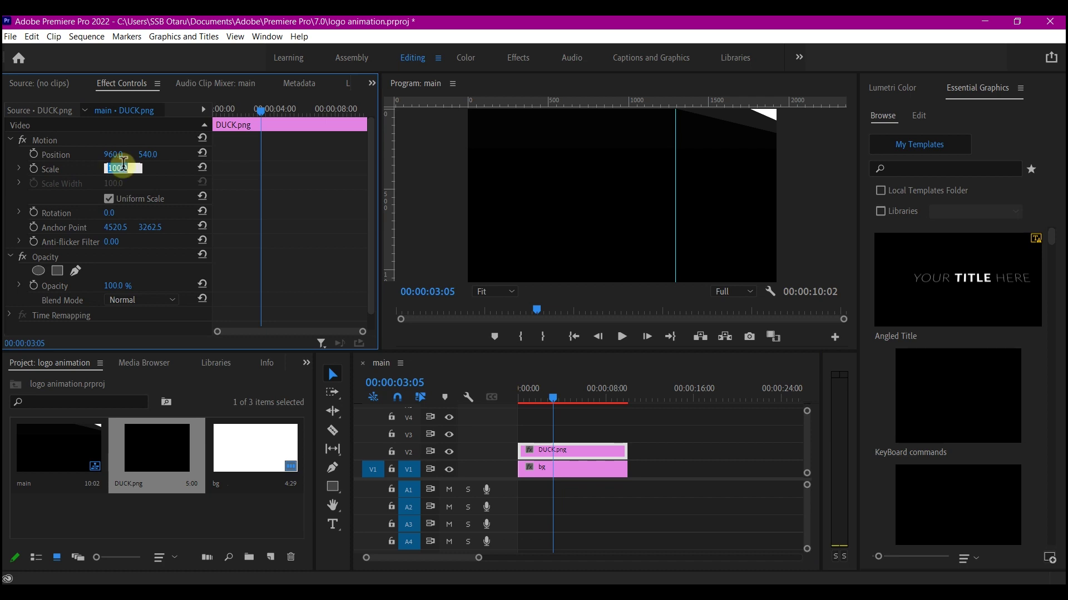
pyautogui.press('Return')
# Nest the DUCK.png clip into a sequence named "LOgoHolder".
pyautogui.rightClick(588, 450)
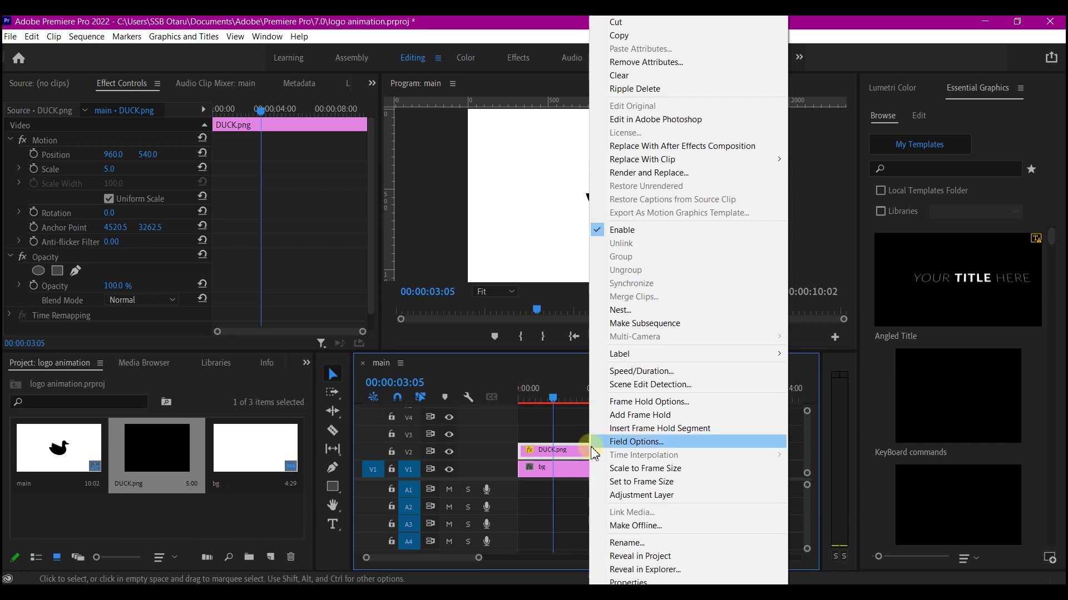
pyautogui.click(624, 316)
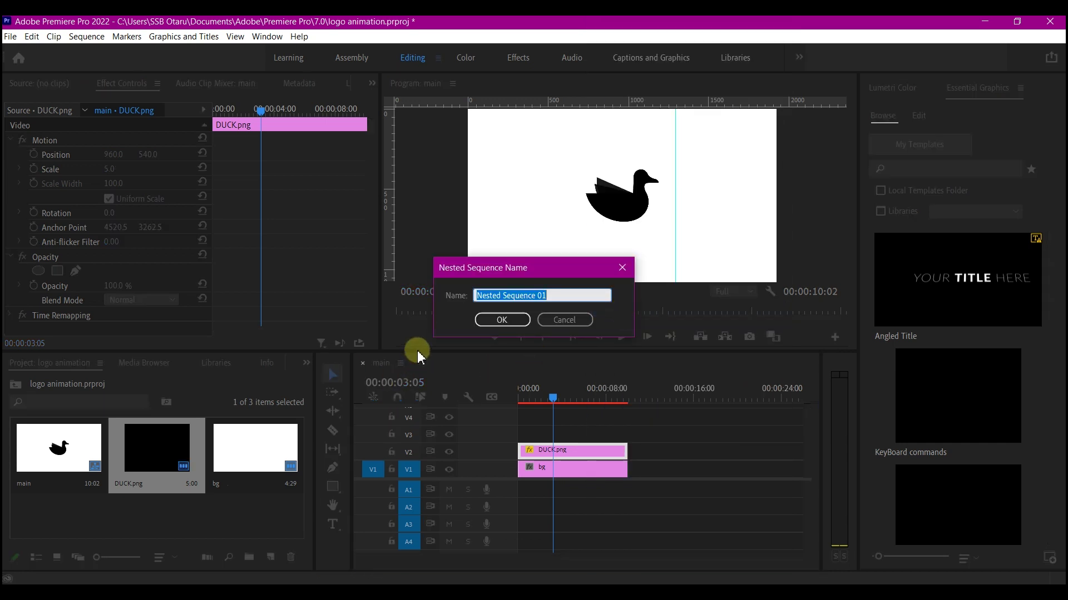
pyautogui.write('logo nested')
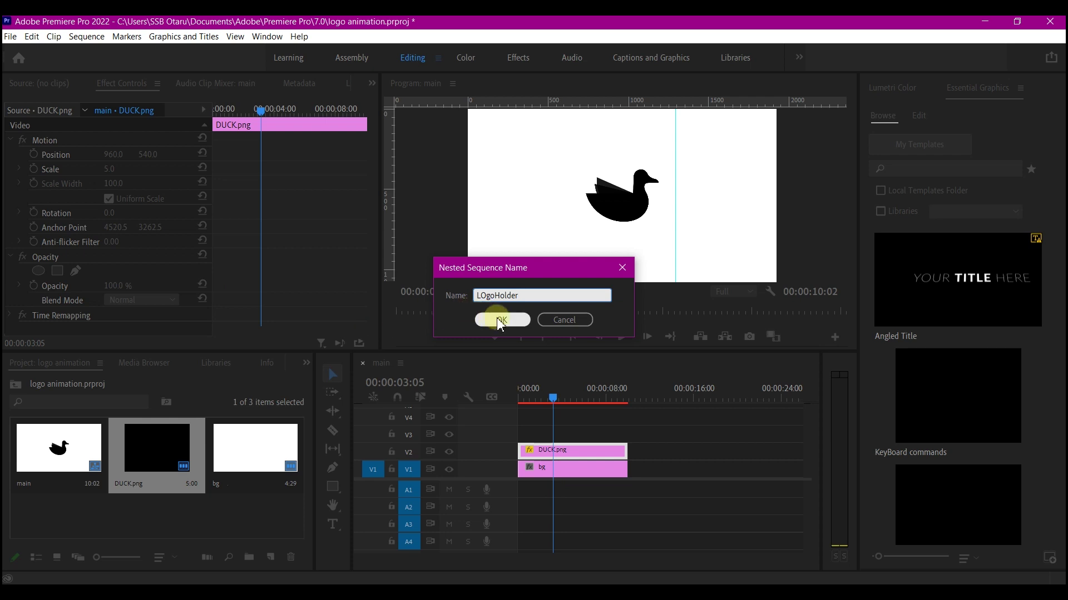
pyautogui.click(501, 320)
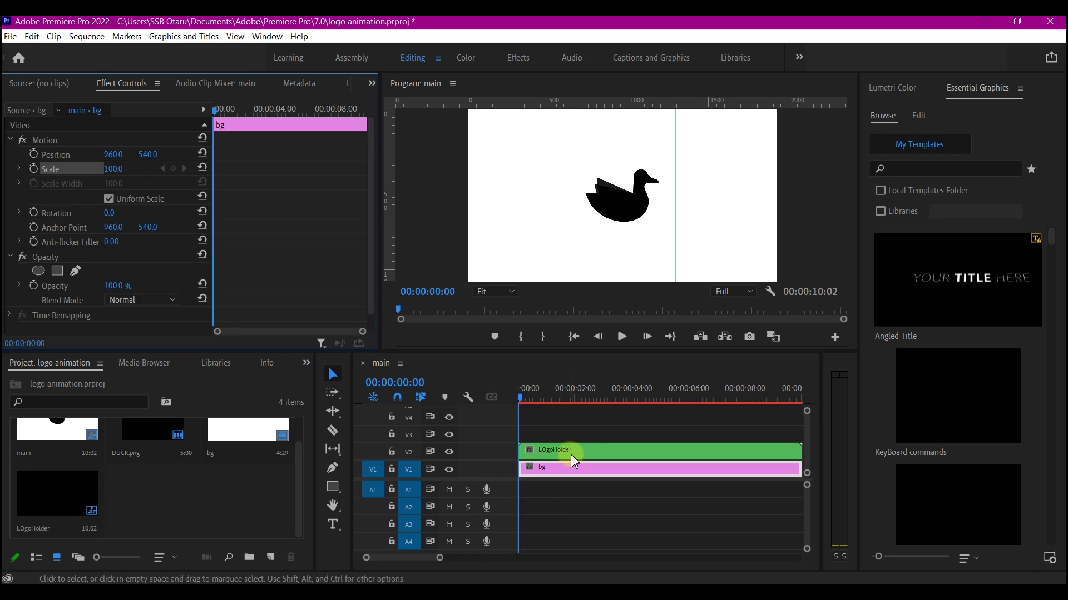
# Add a Scale keyframe at 00:00:00:29 on the LOgoHolder clip, keeping the value at 100.
pyautogui.click(570, 453)
pyautogui.moveTo(530, 398); pyautogui.dragTo(550, 409)
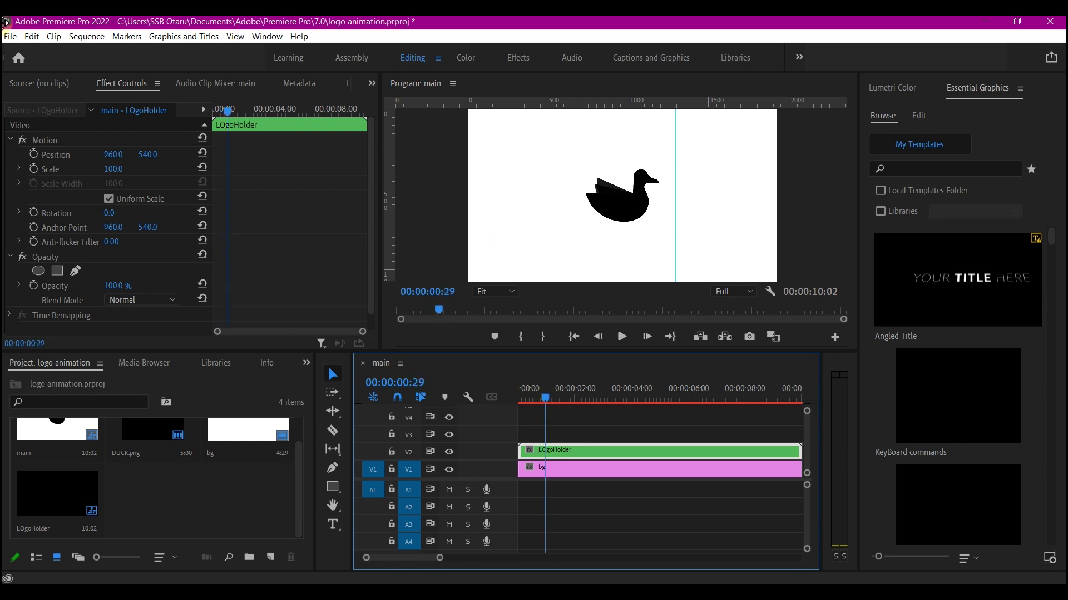
pyautogui.click(34, 169)
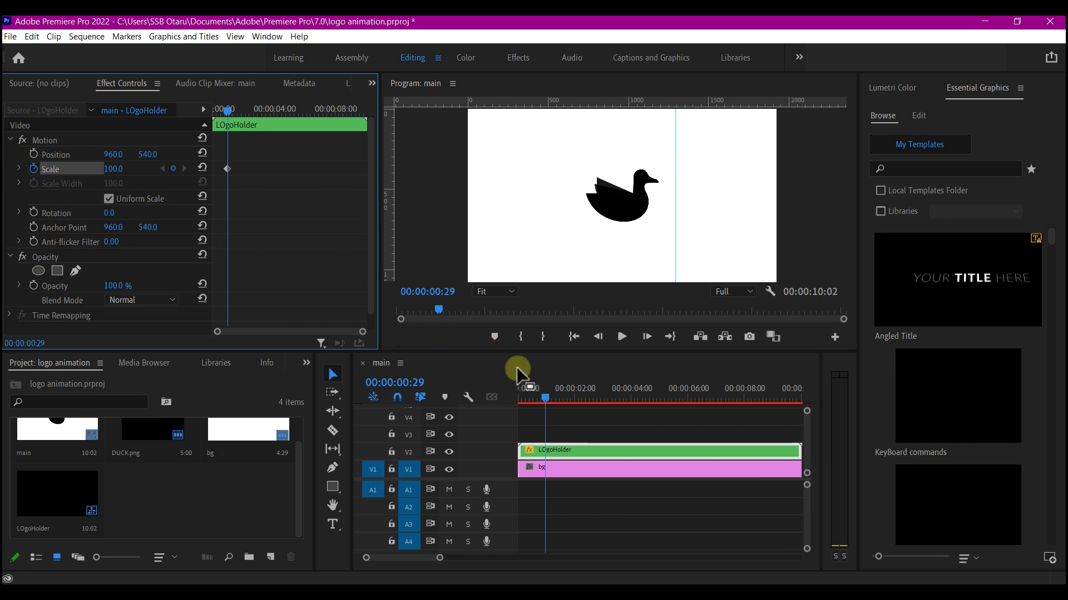
# Keyframe the LOgoHolder clip's Scale at 400 at 00:00:00:00.
pyautogui.click(527, 398)
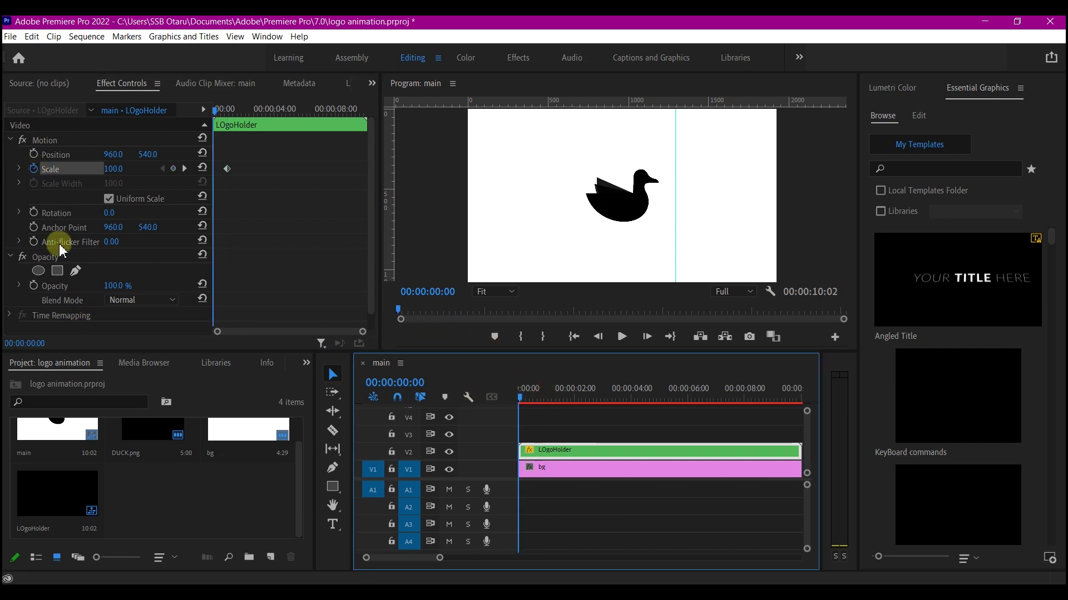
pyautogui.moveTo(112, 170); pyautogui.dragTo(123, 172)
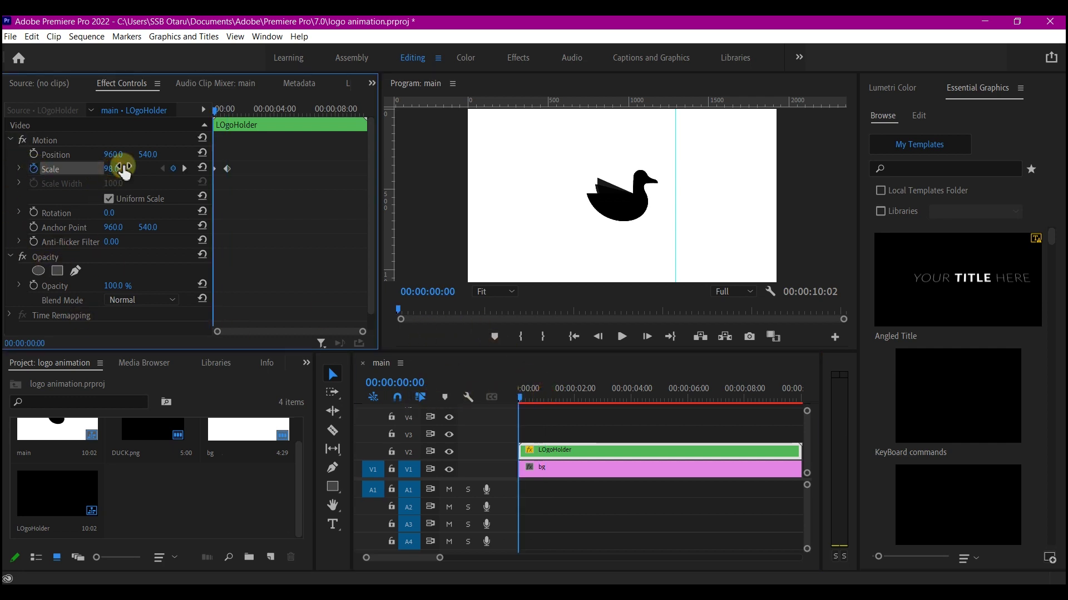
pyautogui.click(115, 169)
pyautogui.write('400')
pyautogui.press('Return')
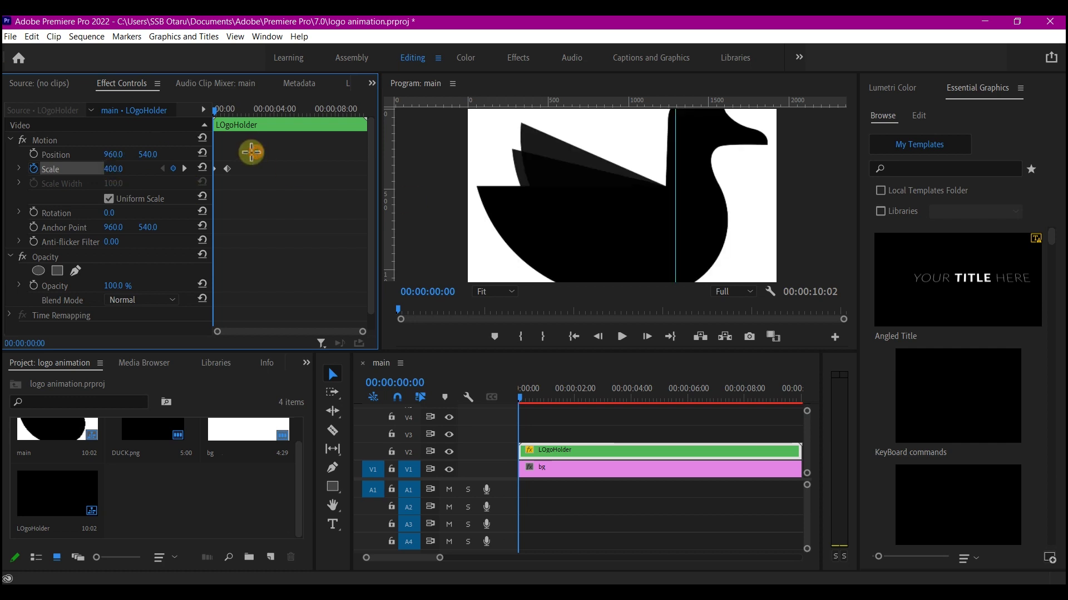
# Change the interpolation of both LOgoHolder Scale keyframes to Bezier.
pyautogui.moveTo(252, 152); pyautogui.dragTo(196, 198)
pyautogui.click(228, 168)
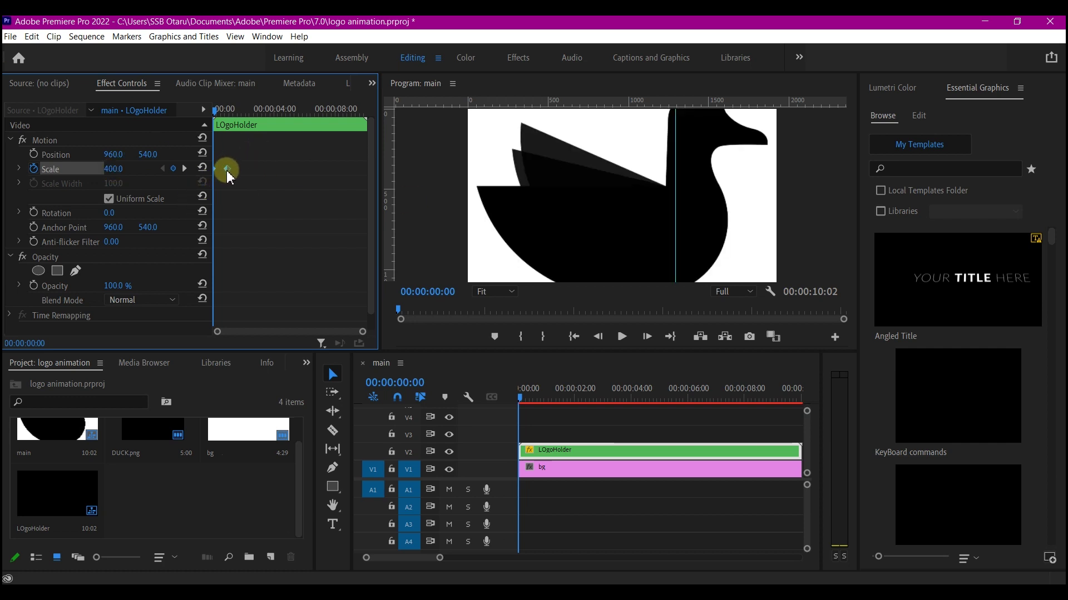
pyautogui.rightClick(228, 170)
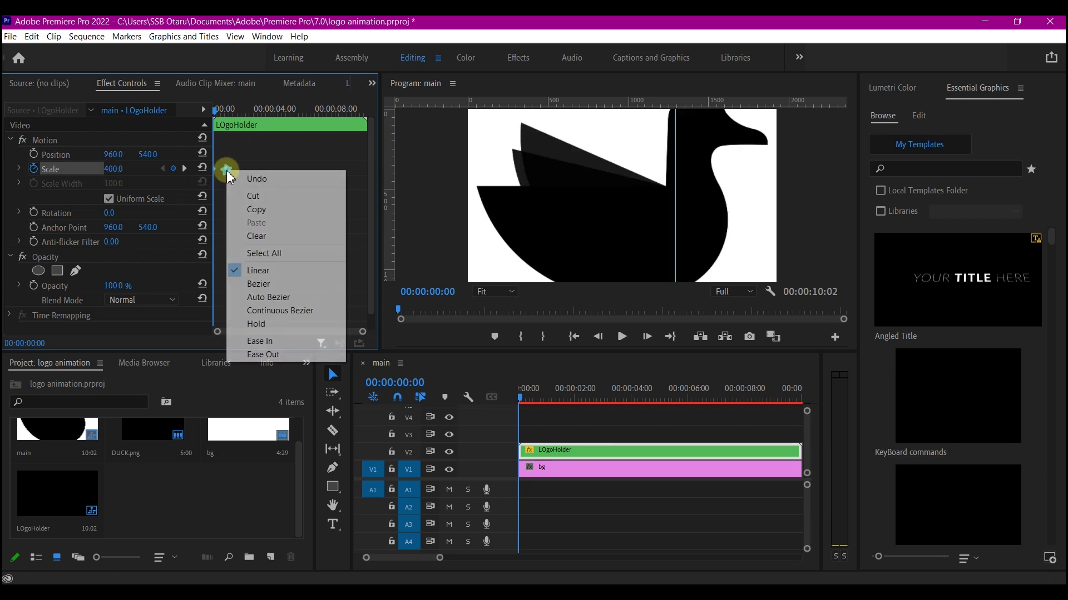
pyautogui.click(271, 285)
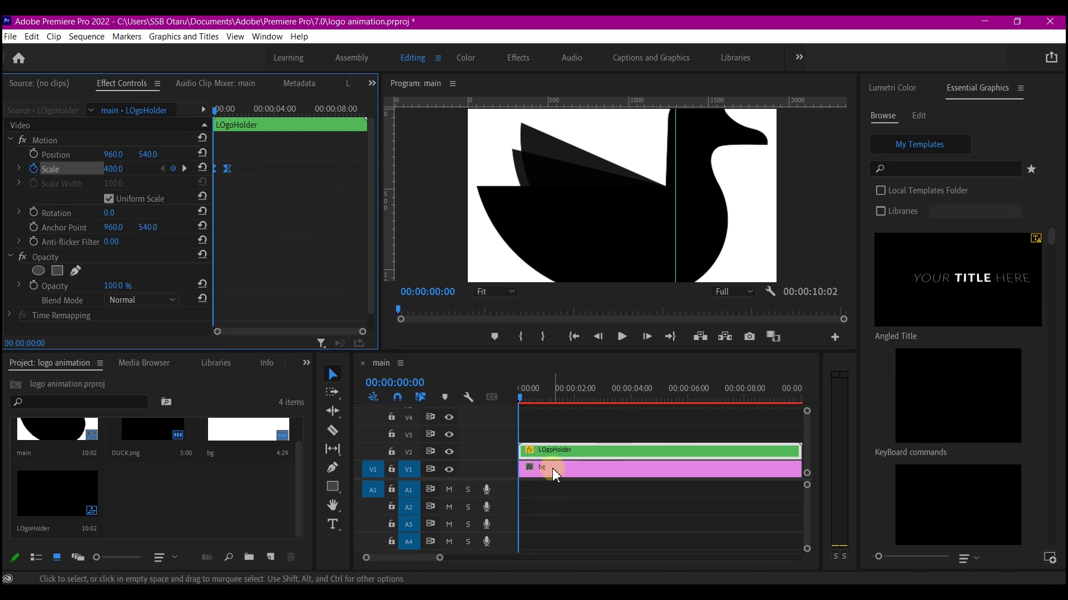
# Draw a large circle over the duck logo with the Ellipse tool as a new graphic clip on V3.
pyautogui.click(609, 411)
pyautogui.click(332, 485)
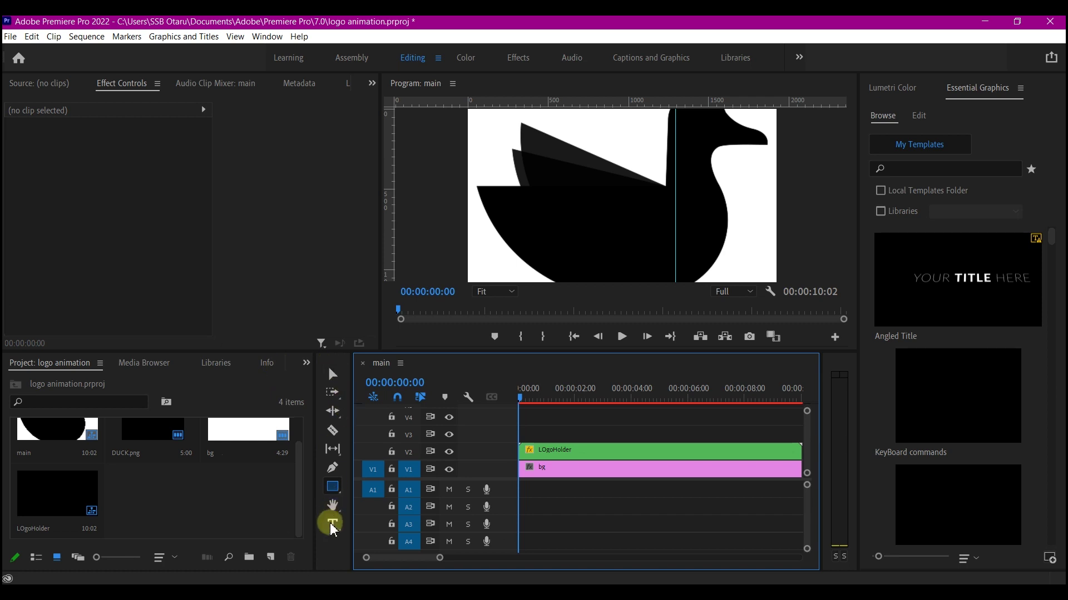
pyautogui.moveTo(332, 486); pyautogui.dragTo(390, 501)
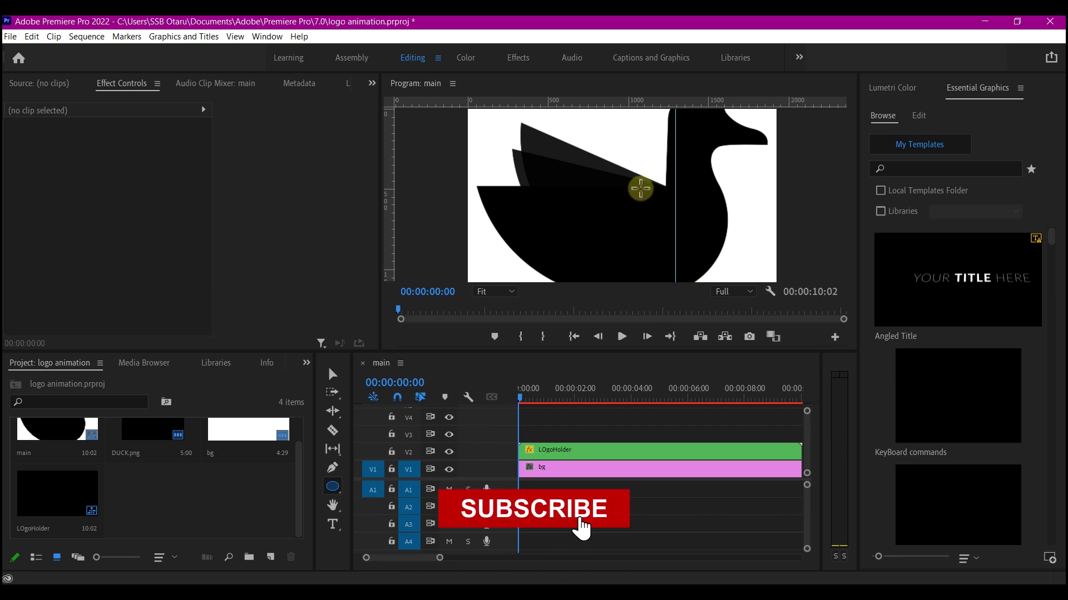
pyautogui.moveTo(640, 189)
pyautogui.mouseDown()
pyautogui.moveTo(707, 242)
pyautogui.moveTo(617, 157)
pyautogui.moveTo(615, 136)
pyautogui.moveTo(647, 170)
pyautogui.mouseUp()
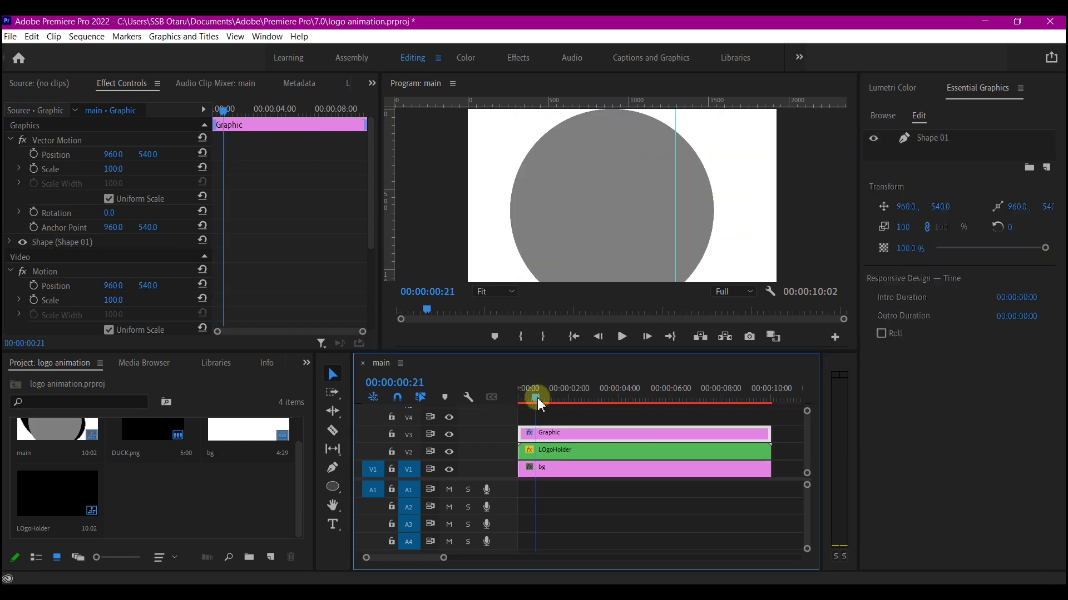
# Keyframe the circle graphic's Vector Motion Scale at 100 at 00:00:00:29, with a smaller Scale keyframe at the sequence start.
pyautogui.moveTo(539, 405)
pyautogui.mouseDown()
pyautogui.moveTo(529, 400)
pyautogui.moveTo(543, 403)
pyautogui.mouseUp()
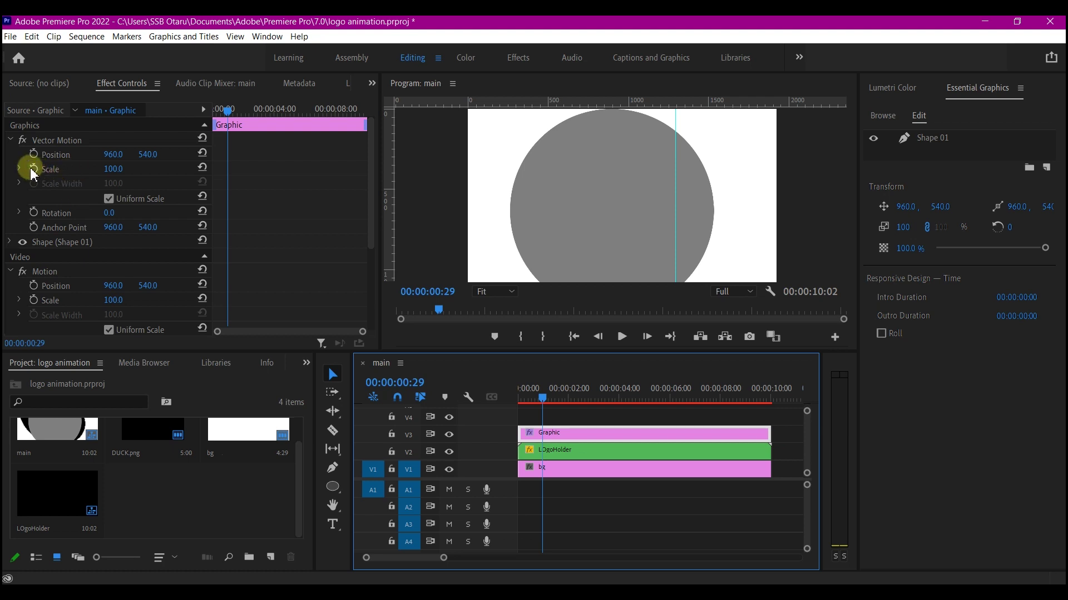
pyautogui.click(32, 169)
pyautogui.click(545, 401)
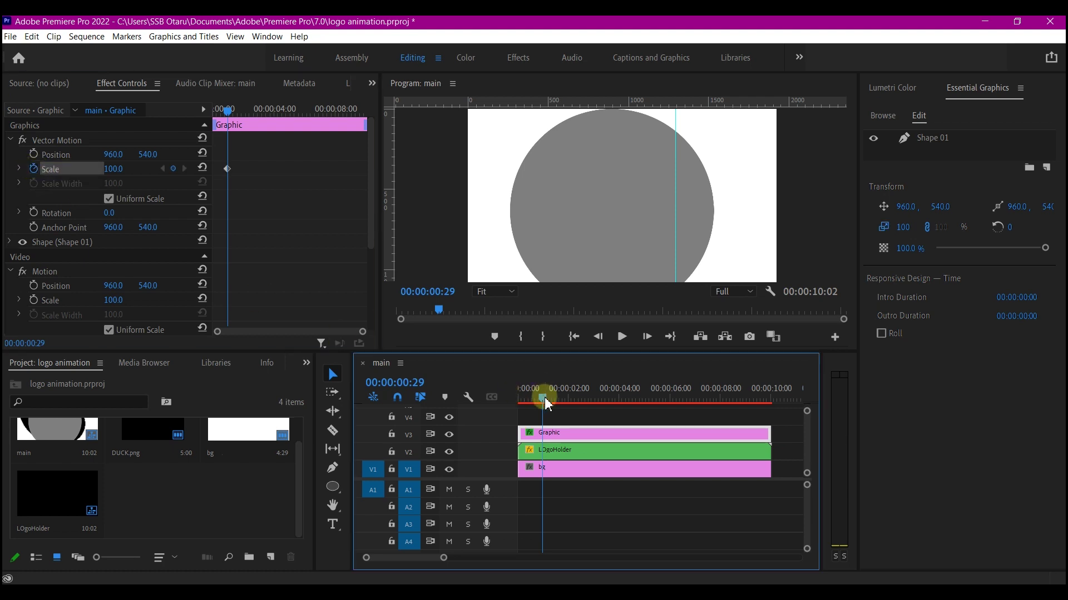
pyautogui.press('Home')
pyautogui.click(123, 168)
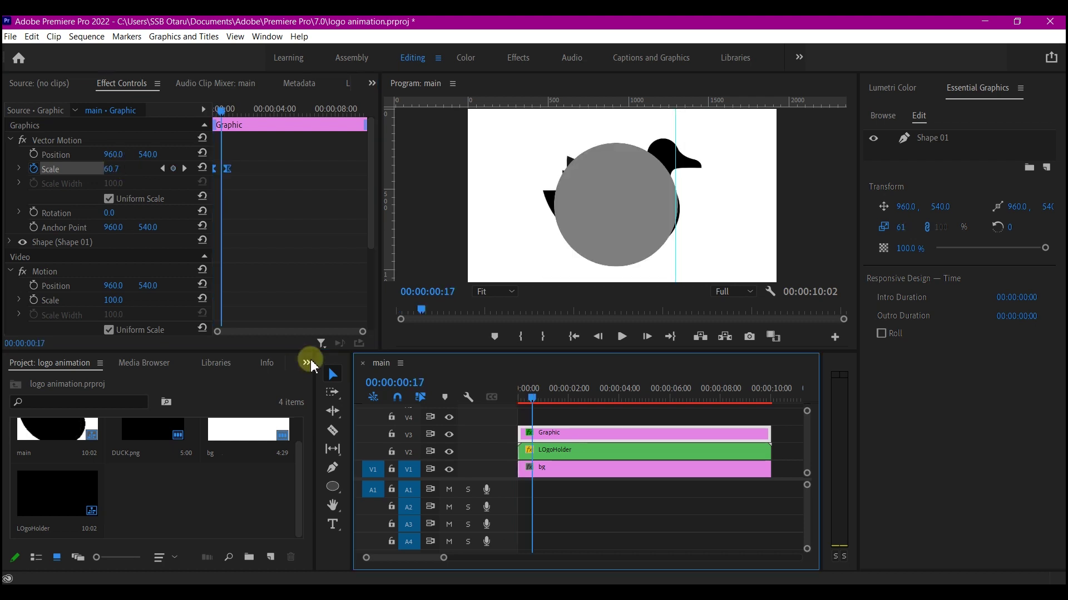
# Find the Track Matte Key effect by searching for "track" and apply it to the LOgoHolder clip.
pyautogui.click(307, 364)
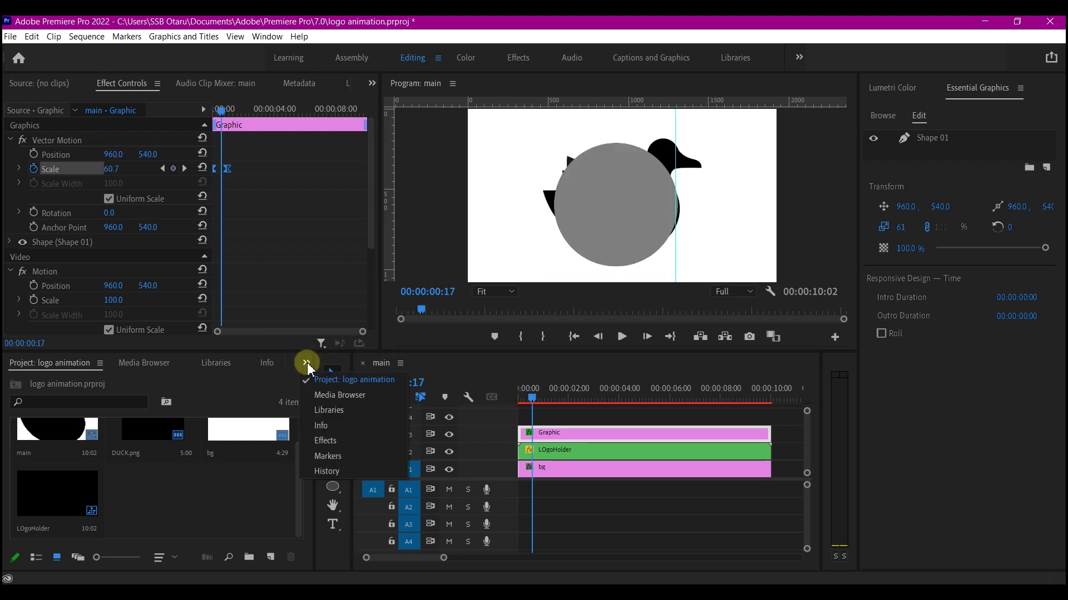
pyautogui.click(328, 441)
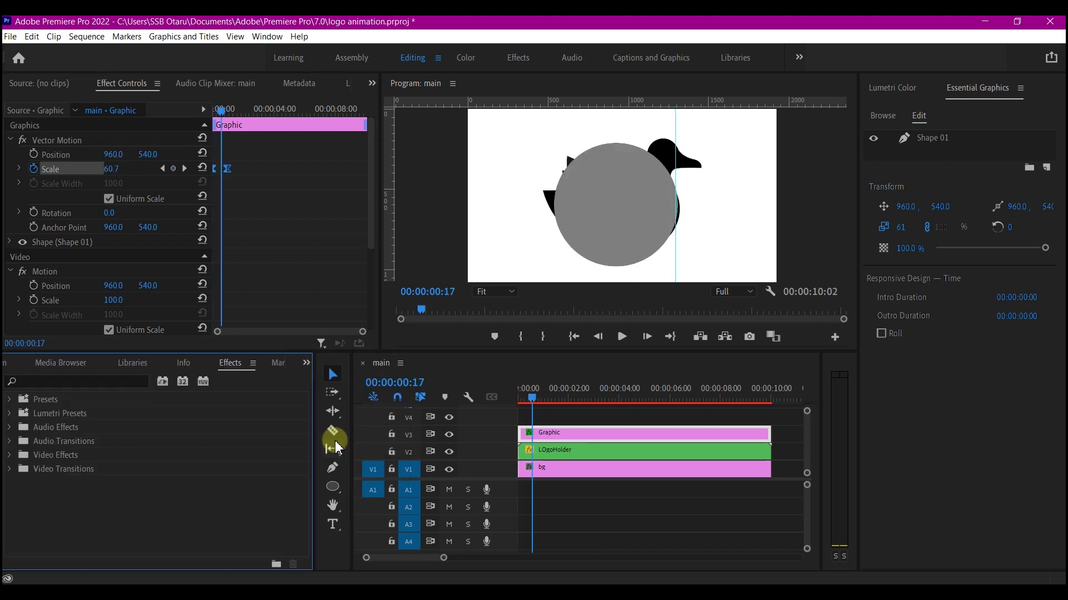
pyautogui.click(44, 381)
pyautogui.write('t')
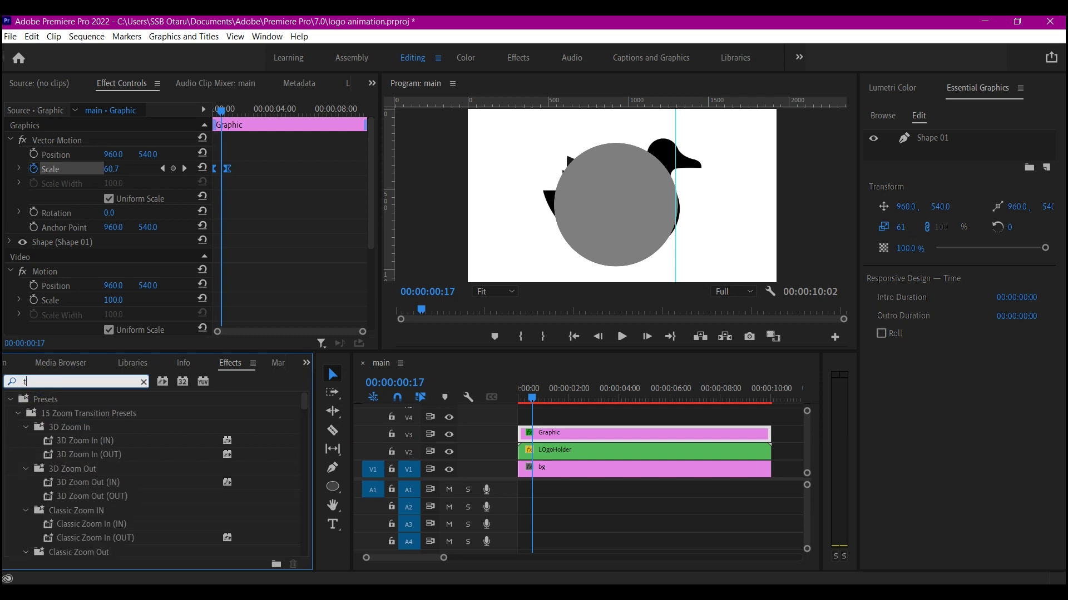
pyautogui.write('rack')
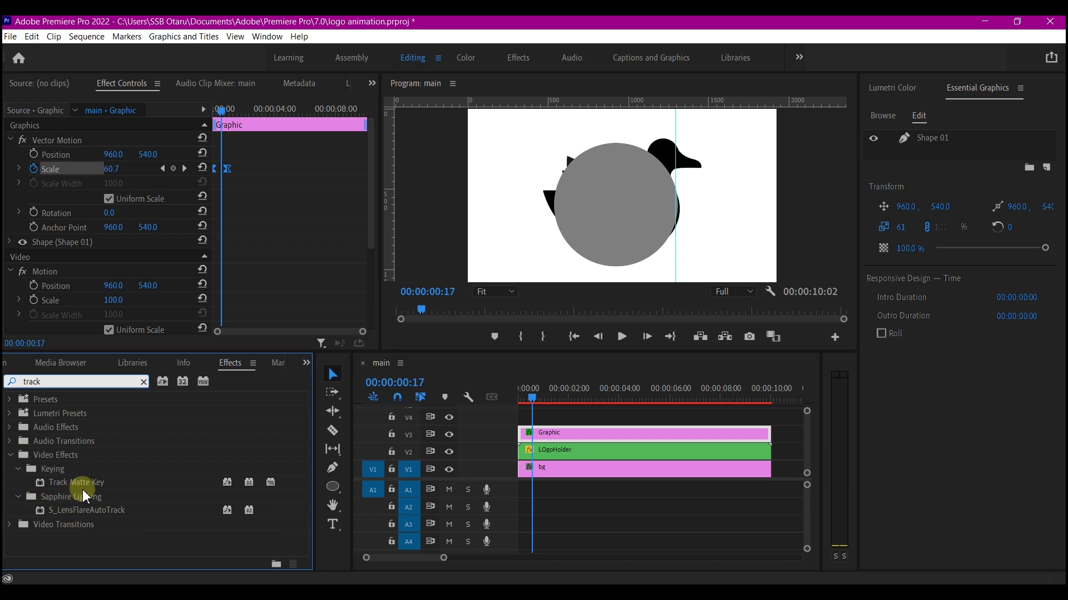
pyautogui.moveTo(75, 486); pyautogui.dragTo(568, 456)
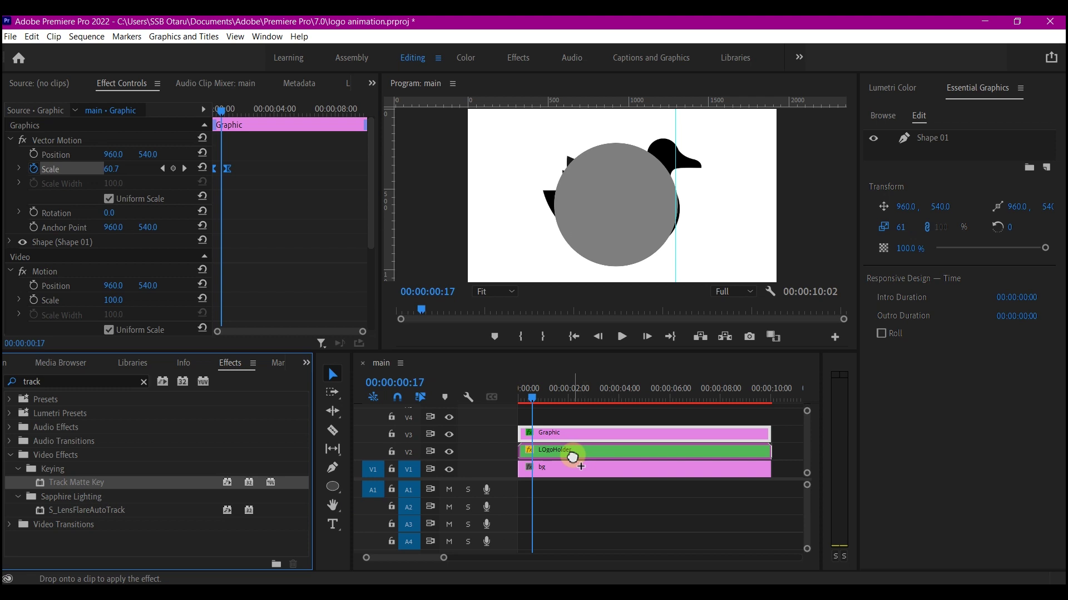
pyautogui.moveTo(572, 456); pyautogui.dragTo(573, 456)
# Set the Track Matte Key's matte to Video 3, preview the start of the reveal and save the project.
pyautogui.scroll(-5, 88, 259)
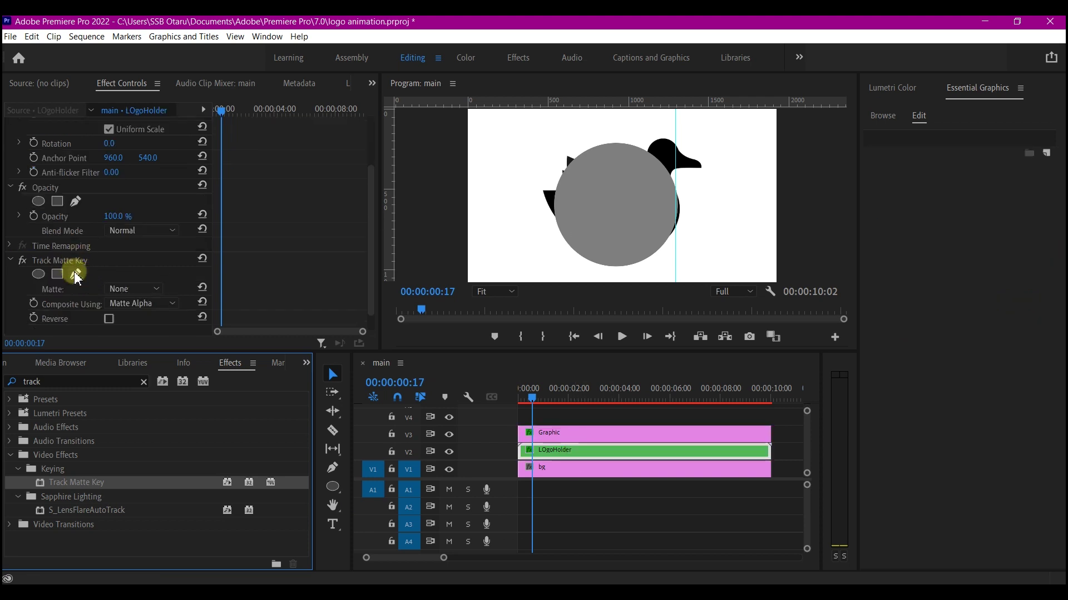
pyautogui.click(134, 287)
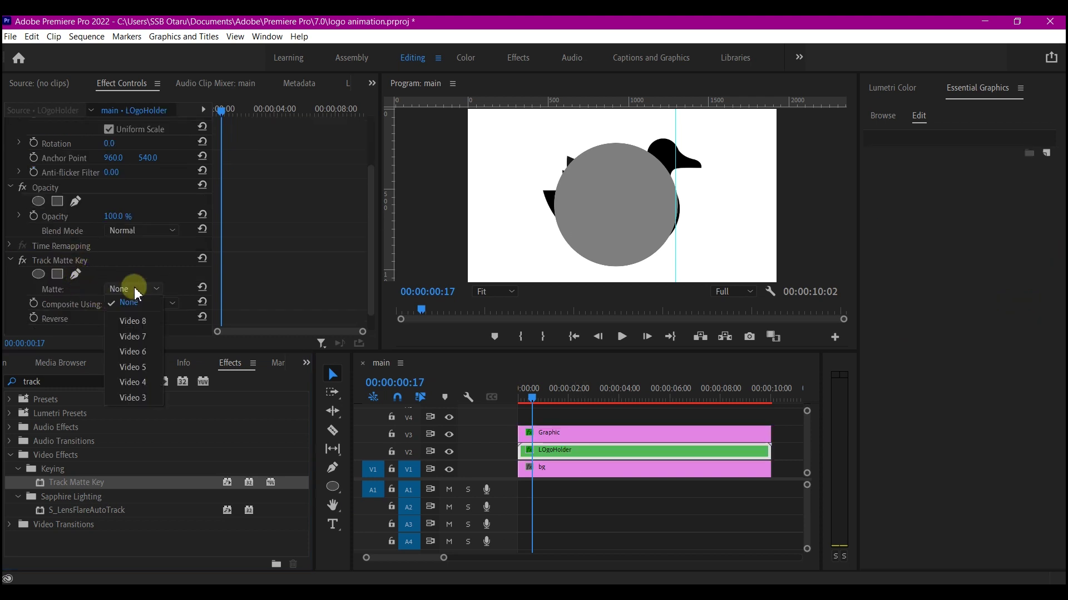
pyautogui.click(139, 397)
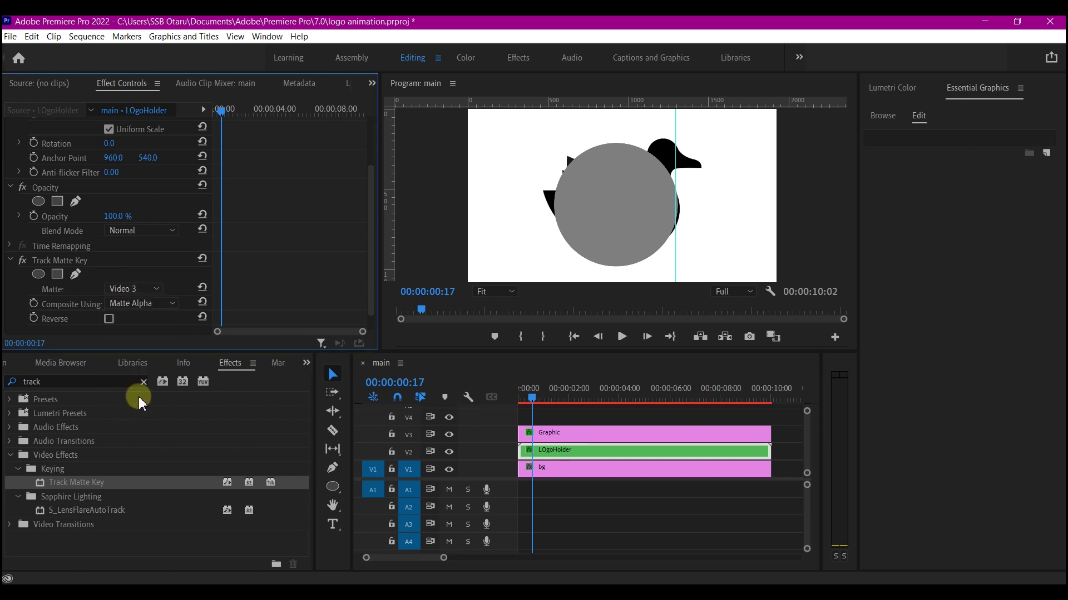
pyautogui.moveTo(549, 392); pyautogui.dragTo(522, 408)
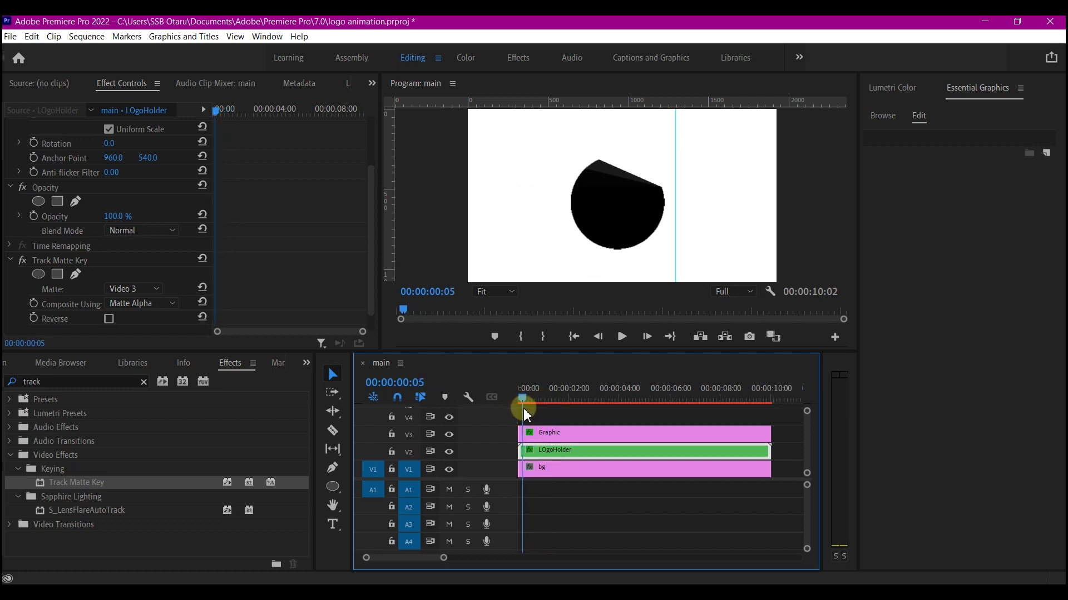
pyautogui.hotkey('ctrl', 's')
# Apply Gaussian Blur to the circle graphic on V3 with a Blurriness of 30 and preview the softened reveal.
pyautogui.click(10, 384)
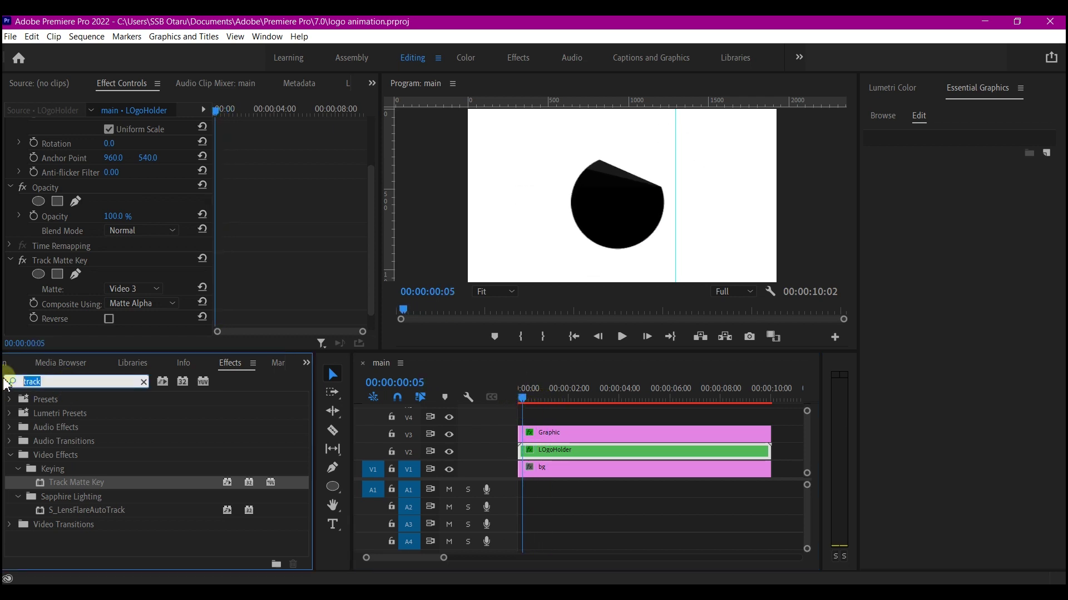
pyautogui.write('gauss')
pyautogui.scroll(-1, 118, 505)
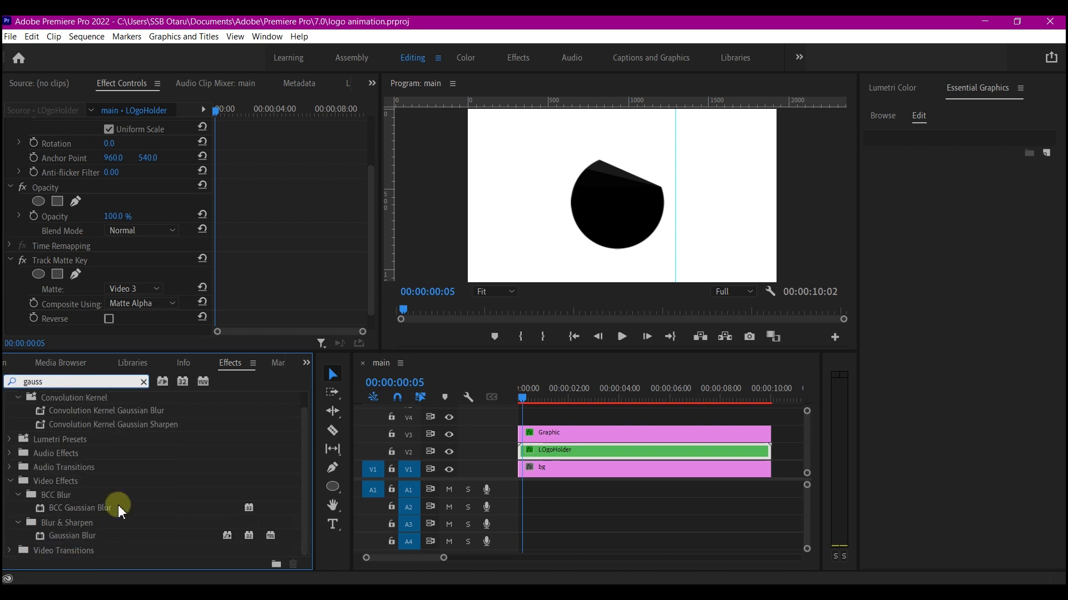
pyautogui.moveTo(71, 538); pyautogui.dragTo(598, 434)
pyautogui.scroll(-3, 160, 266)
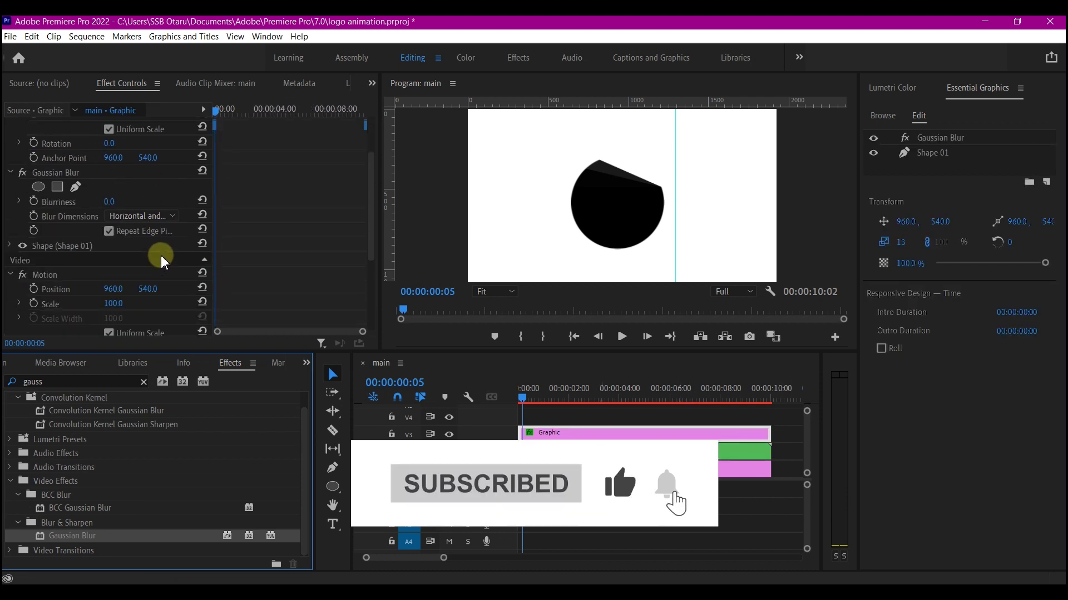
pyautogui.scroll(3, 153, 267)
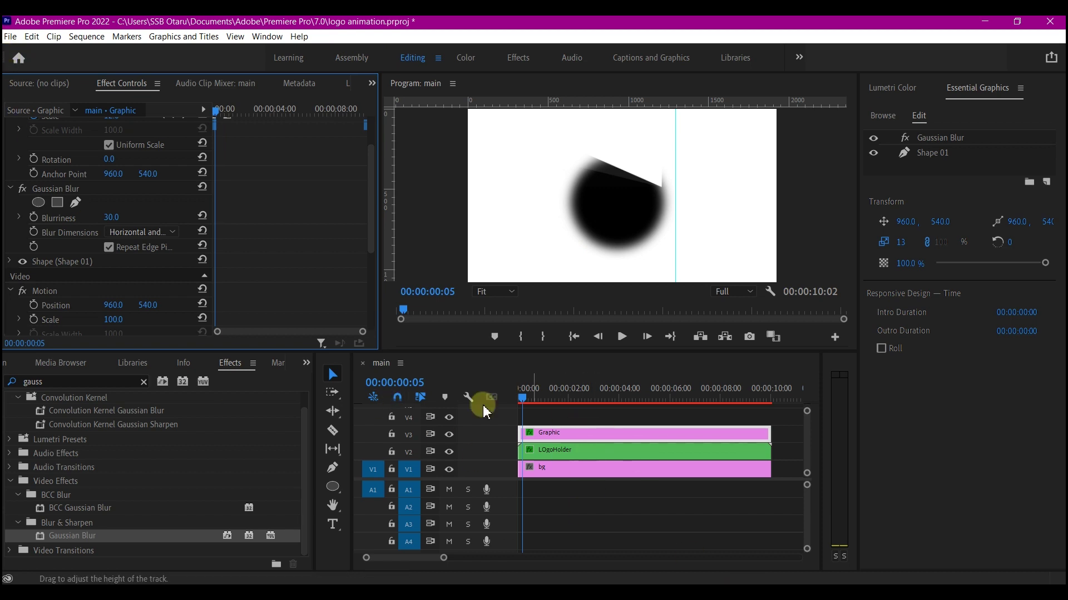
pyautogui.moveTo(523, 398); pyautogui.dragTo(552, 398)
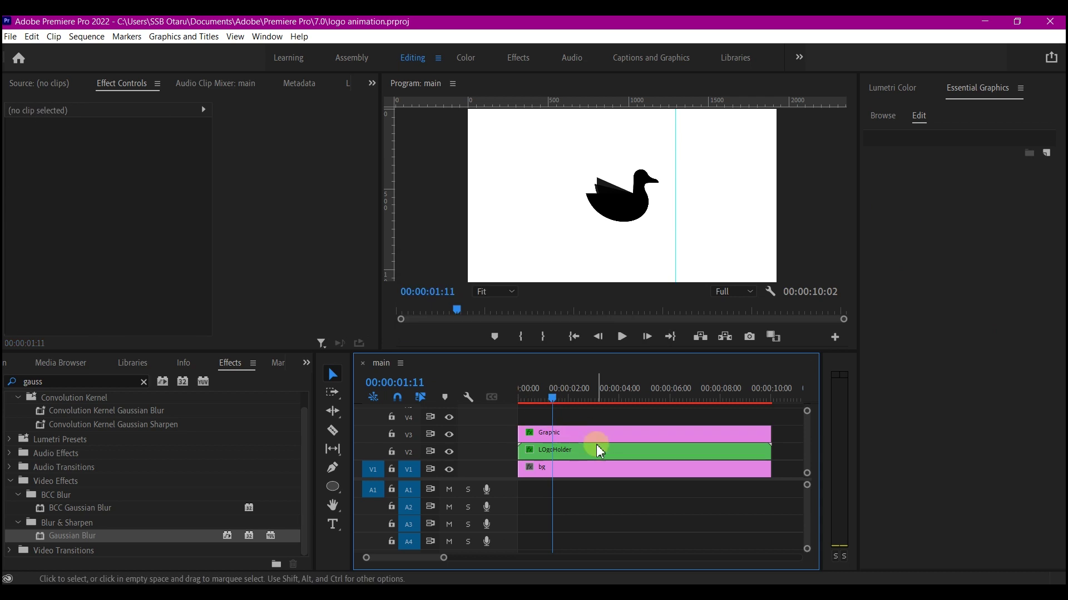
# Duplicate the circle graphic clip from V3 onto V4.
pyautogui.click(595, 430)
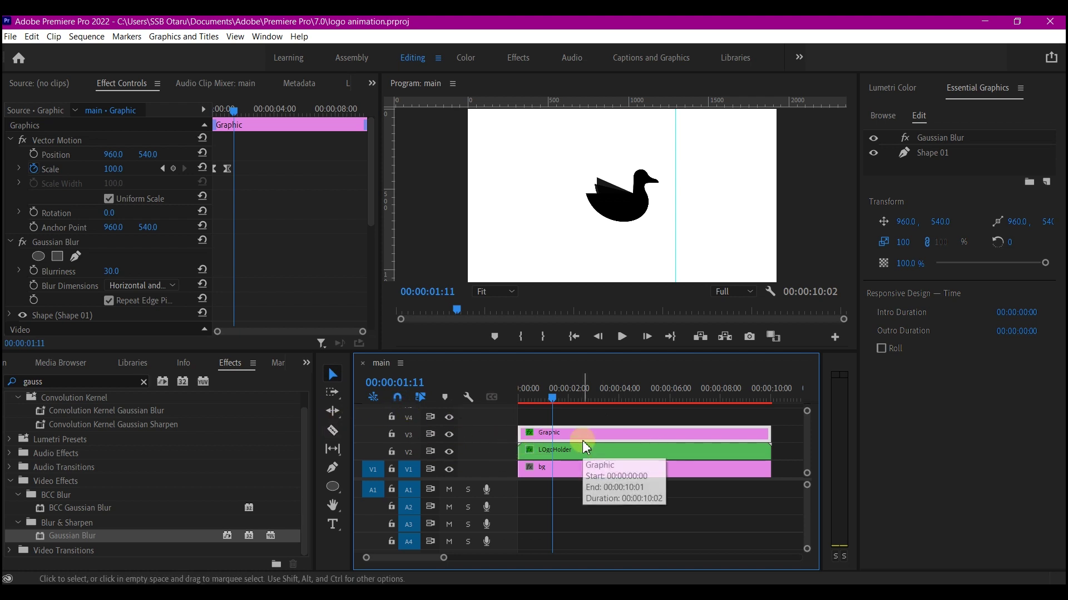
pyautogui.scroll(1, 572, 467)
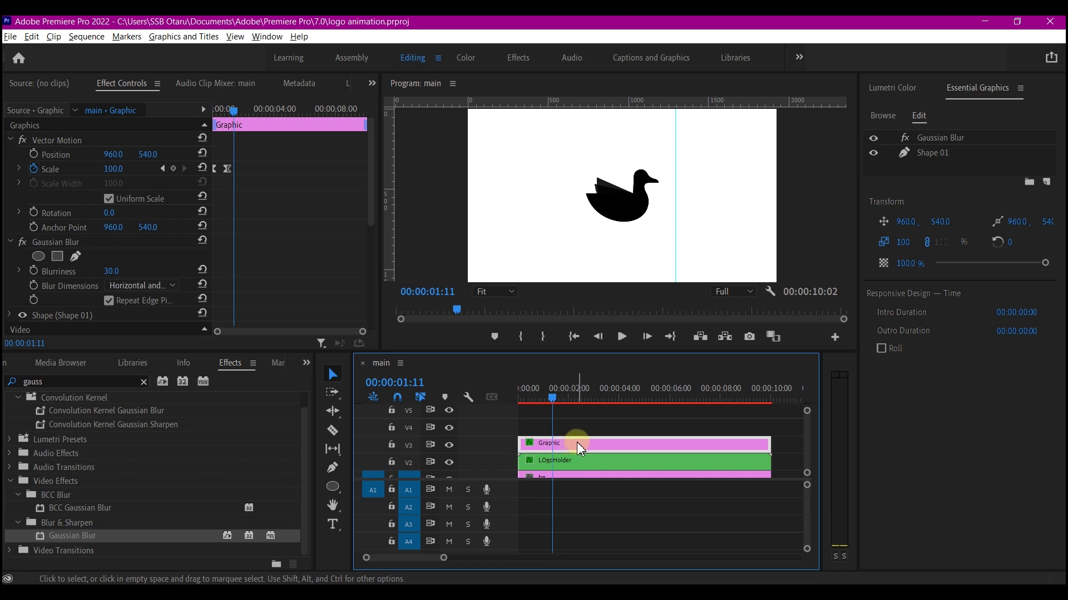
pyautogui.moveTo(576, 445); pyautogui.dragTo(585, 424)
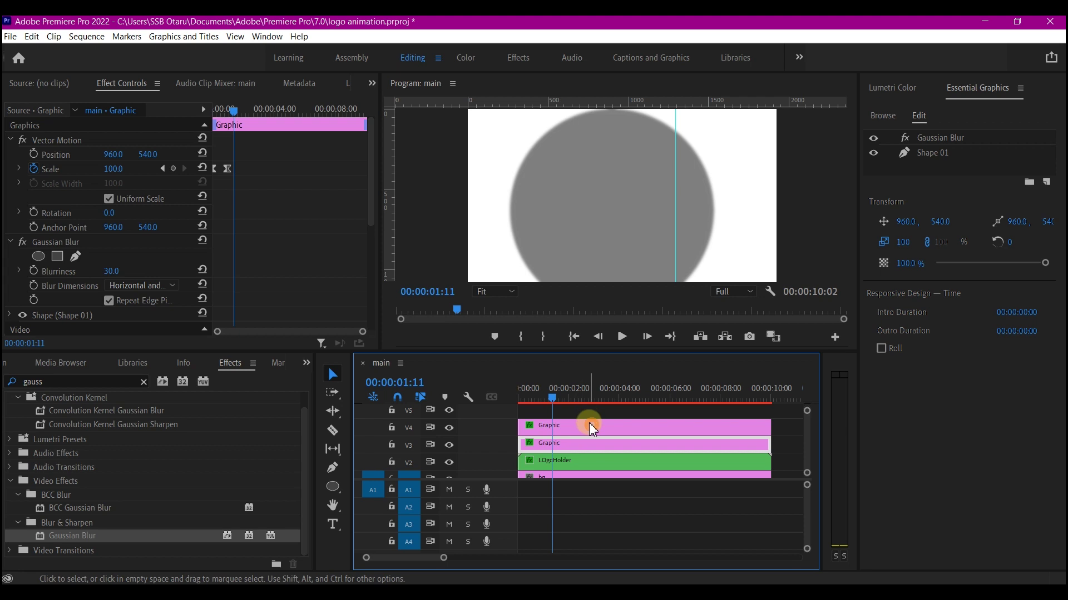
# Set the V4 circle's Scale keyframe at 00:00:00:29 to 199 and disable its Gaussian Blur.
pyautogui.click(592, 427)
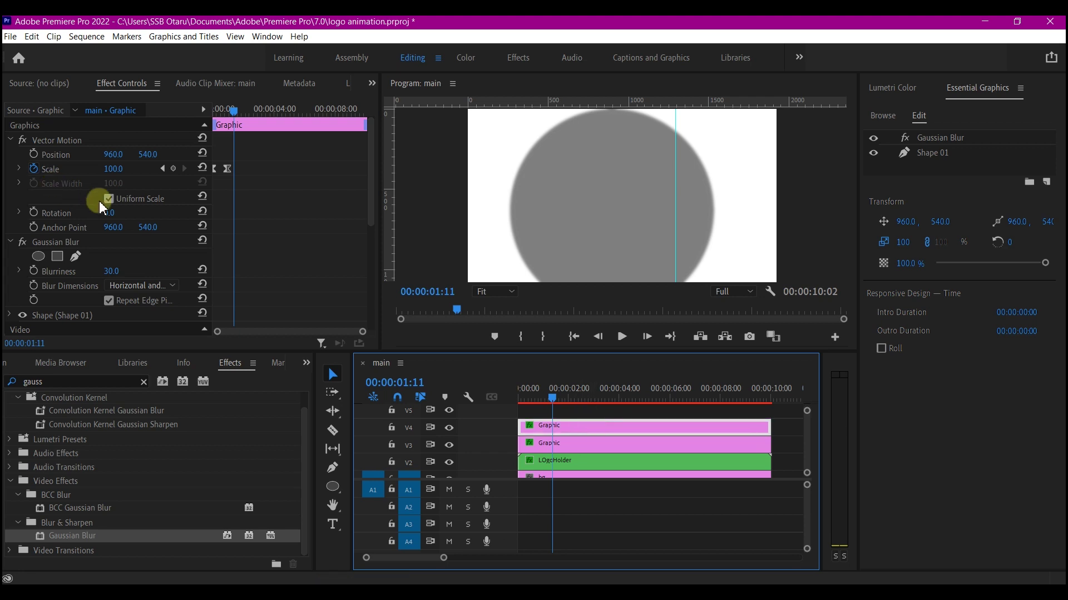
pyautogui.click(162, 169)
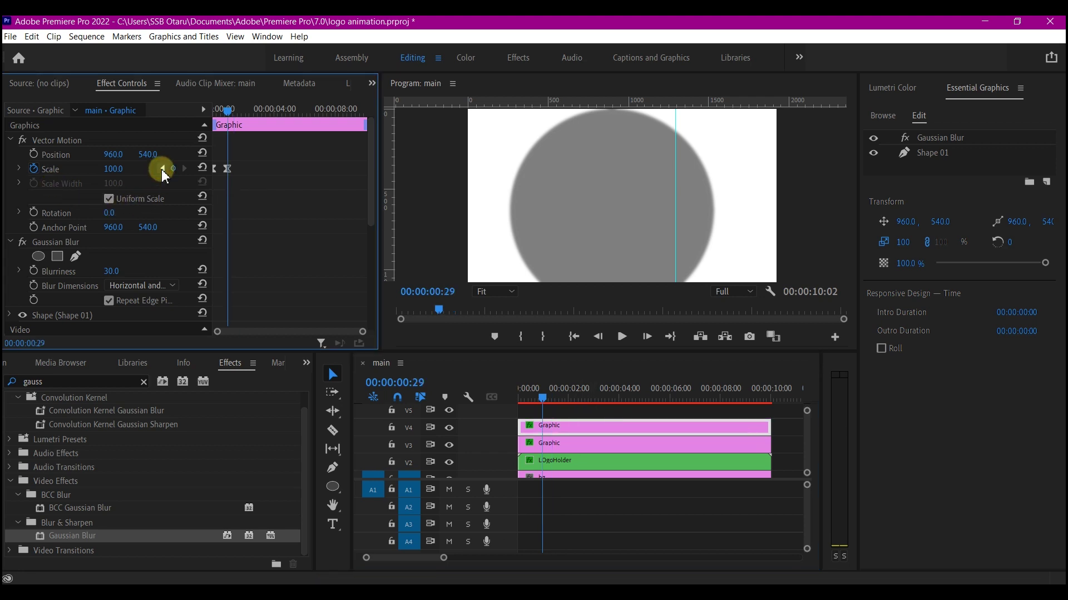
pyautogui.moveTo(114, 172); pyautogui.dragTo(213, 172)
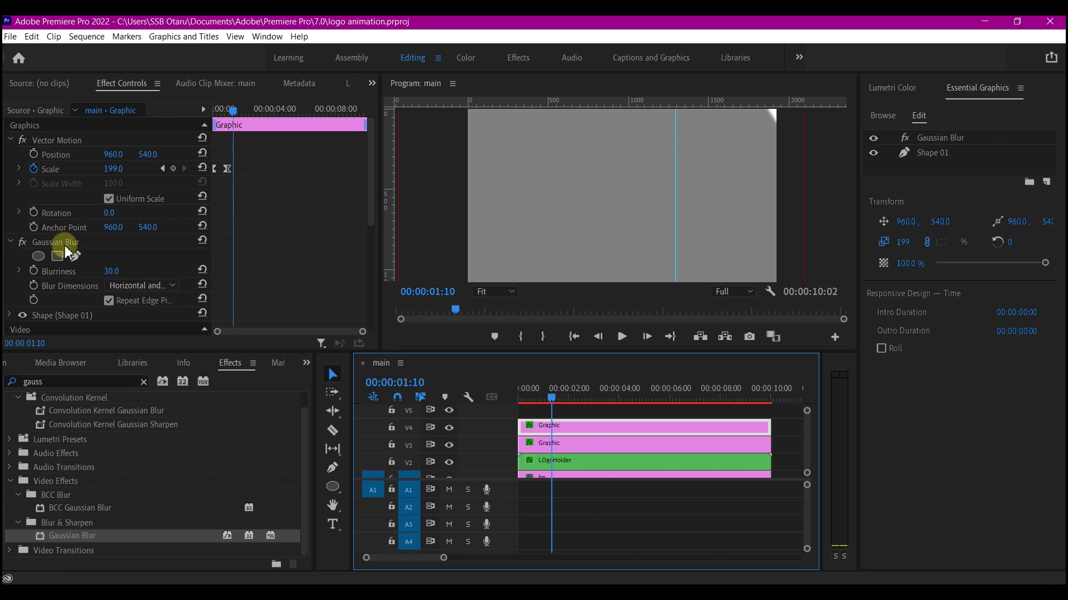
pyautogui.click(23, 244)
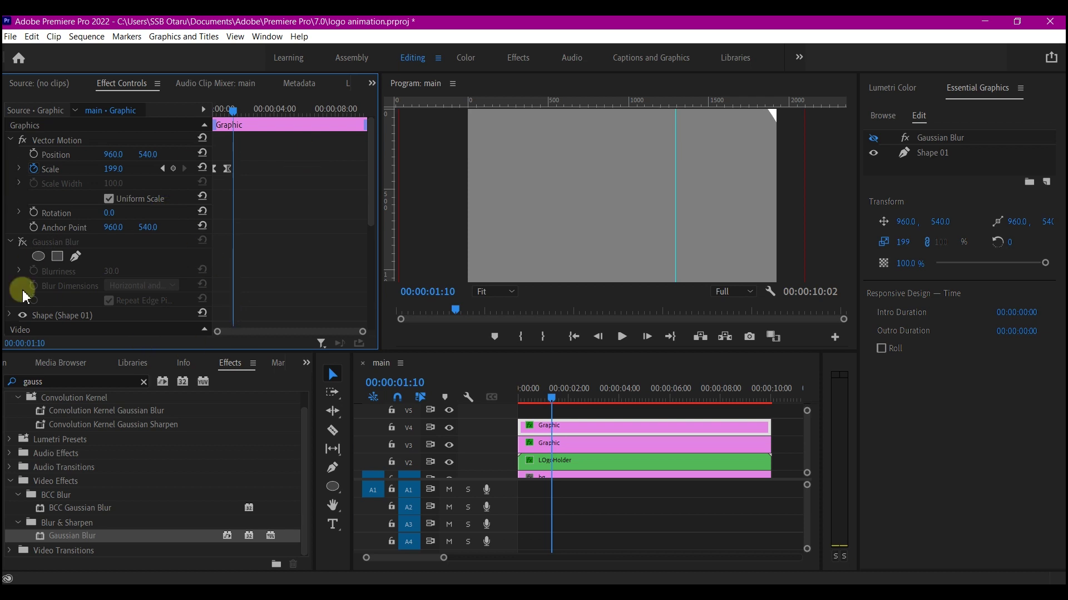
# Find the Change to Color effect by searching for "change" and apply it to the graphic clip on V4.
pyautogui.doubleClick(45, 381)
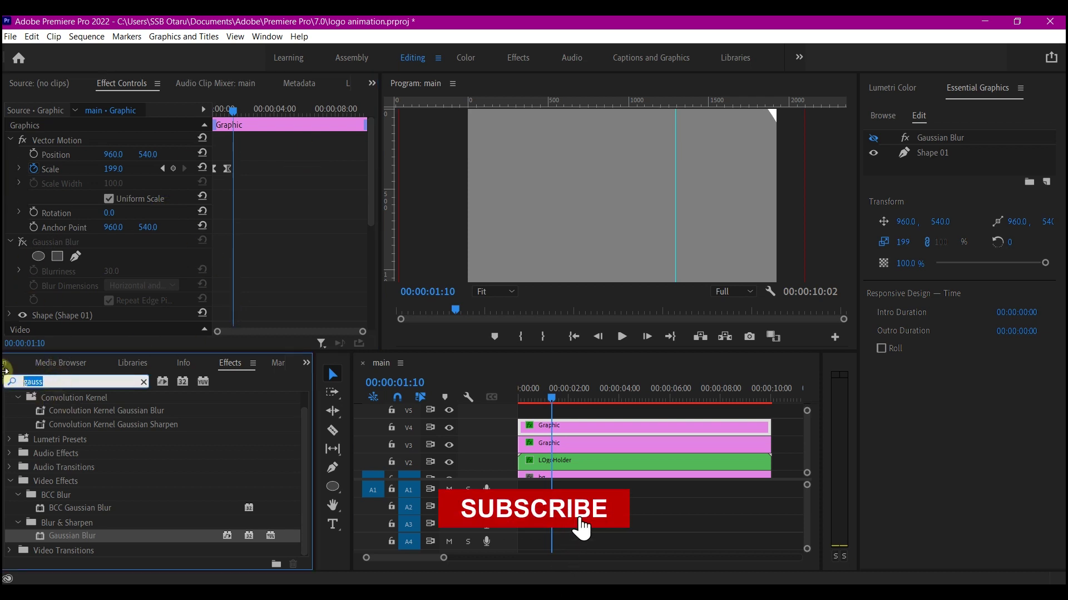
pyautogui.write('ch')
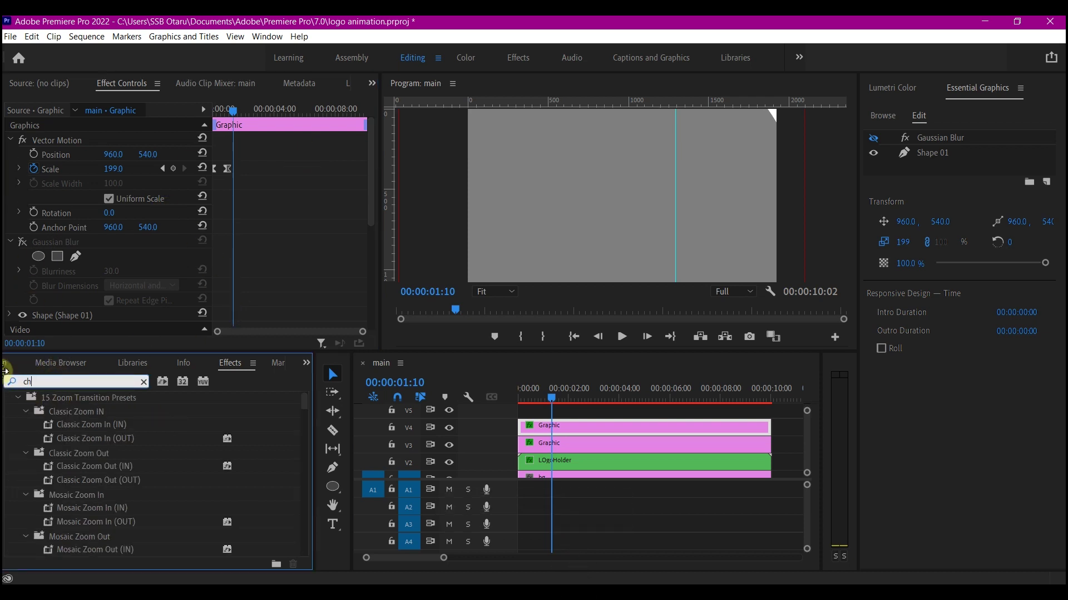
pyautogui.write('ange')
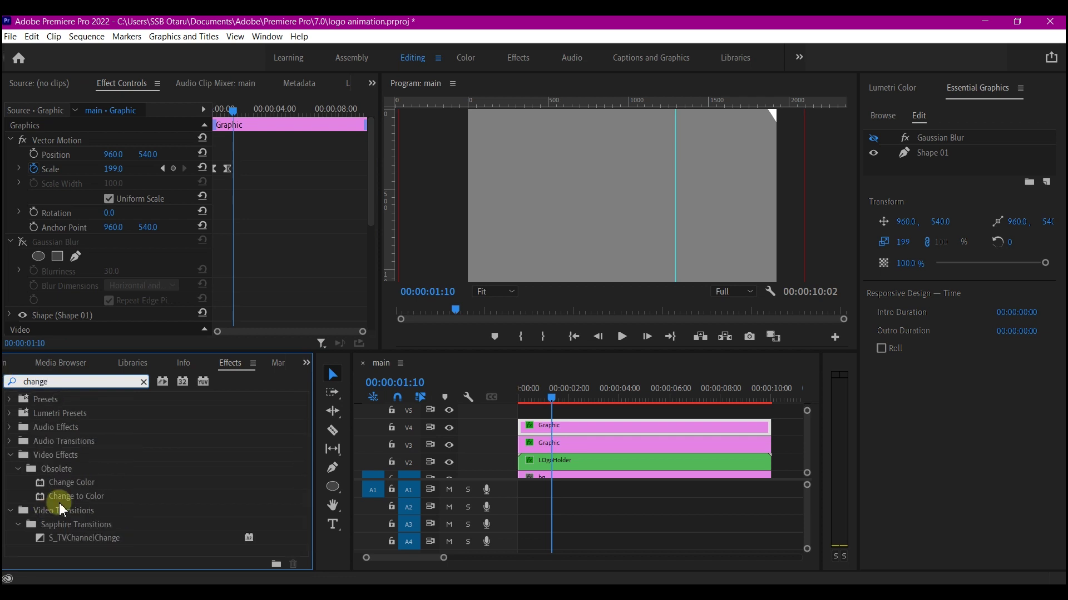
pyautogui.moveTo(80, 504); pyautogui.dragTo(638, 431)
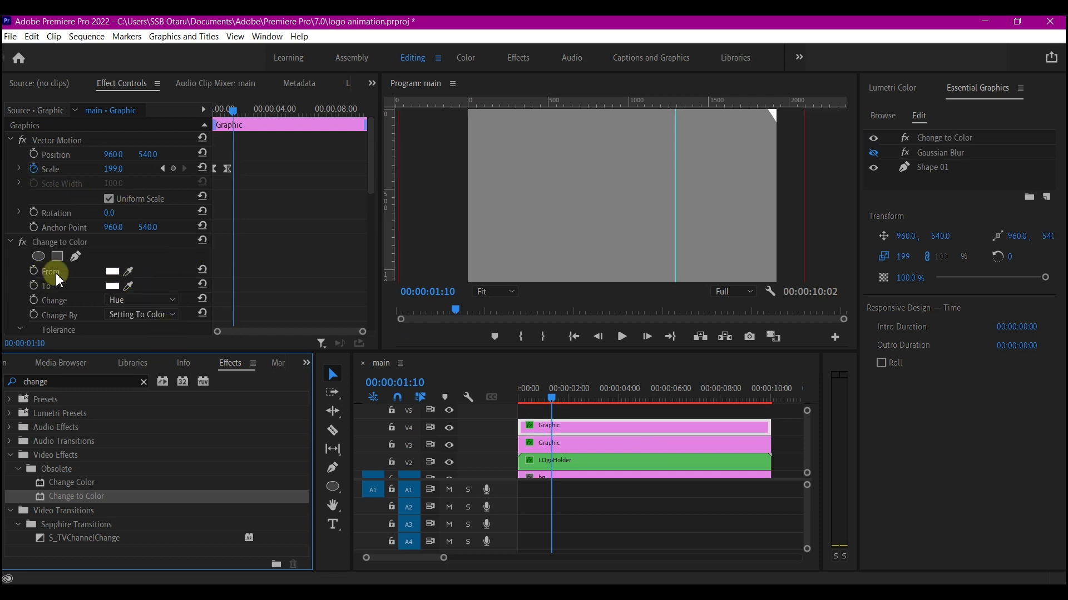
# Sample the circle's gray as the Change to Color effect's From color and set its To color to black.
pyautogui.click(128, 271)
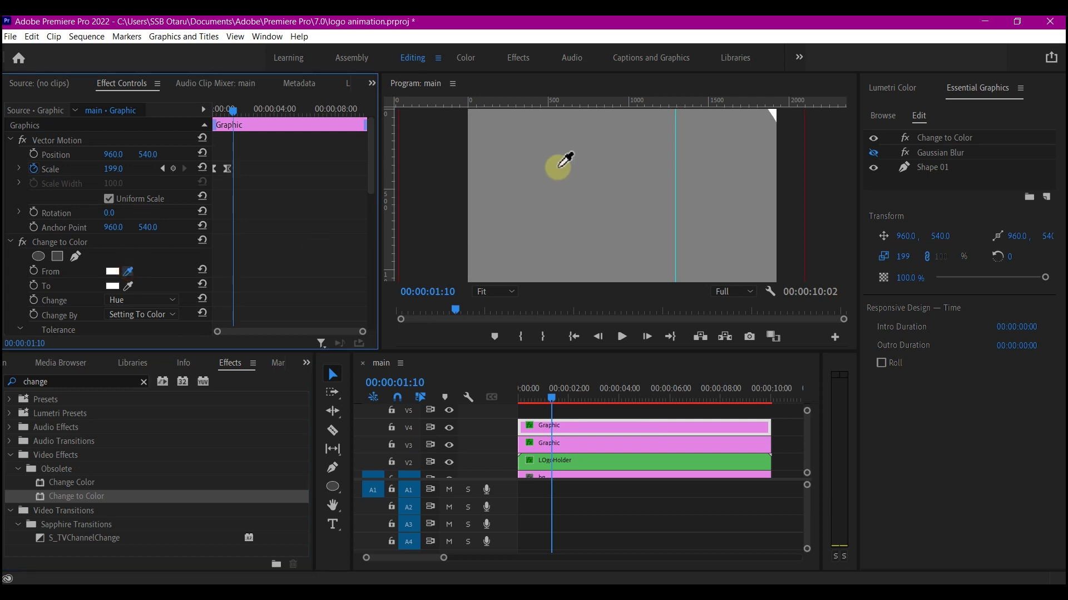
pyautogui.click(592, 153)
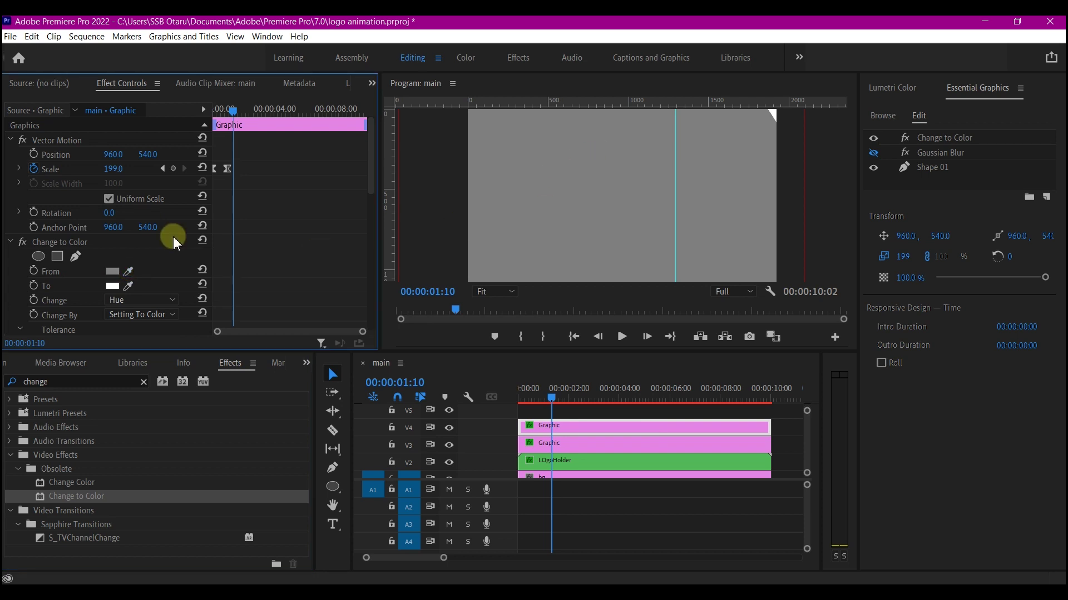
pyautogui.click(113, 287)
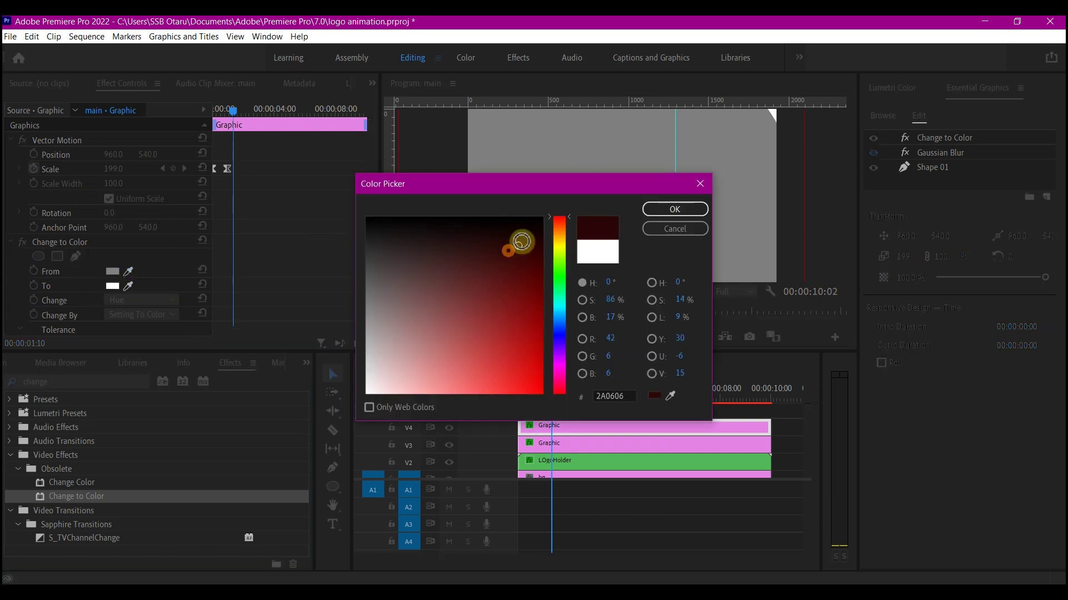
pyautogui.moveTo(521, 240); pyautogui.dragTo(558, 210)
pyautogui.click(682, 209)
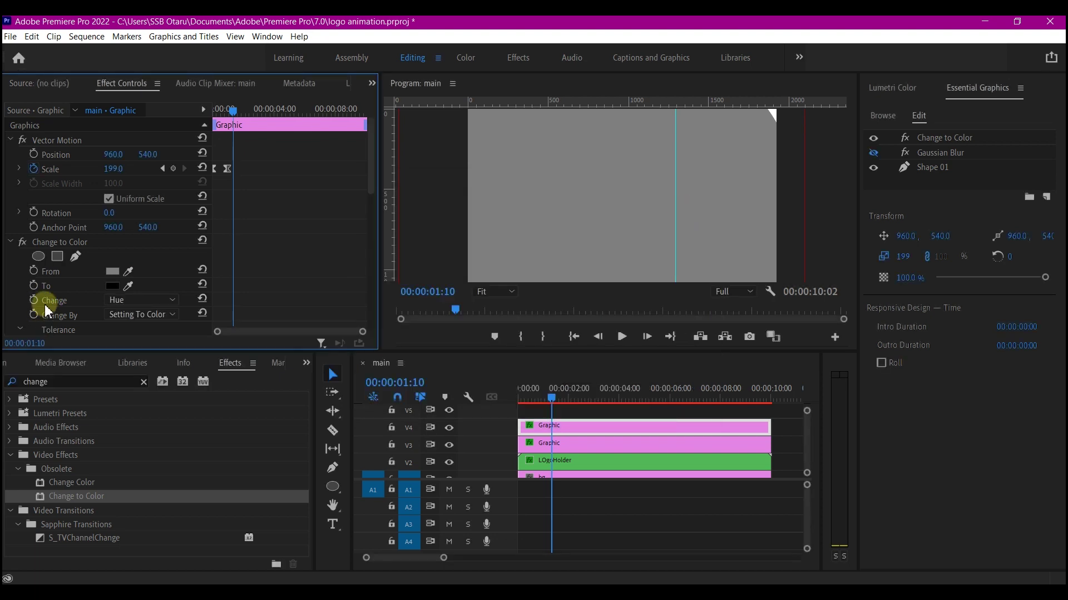
# Set the Change to Color effect on the V4 graphic clip to change Hue & Lightness.
pyautogui.click(137, 301)
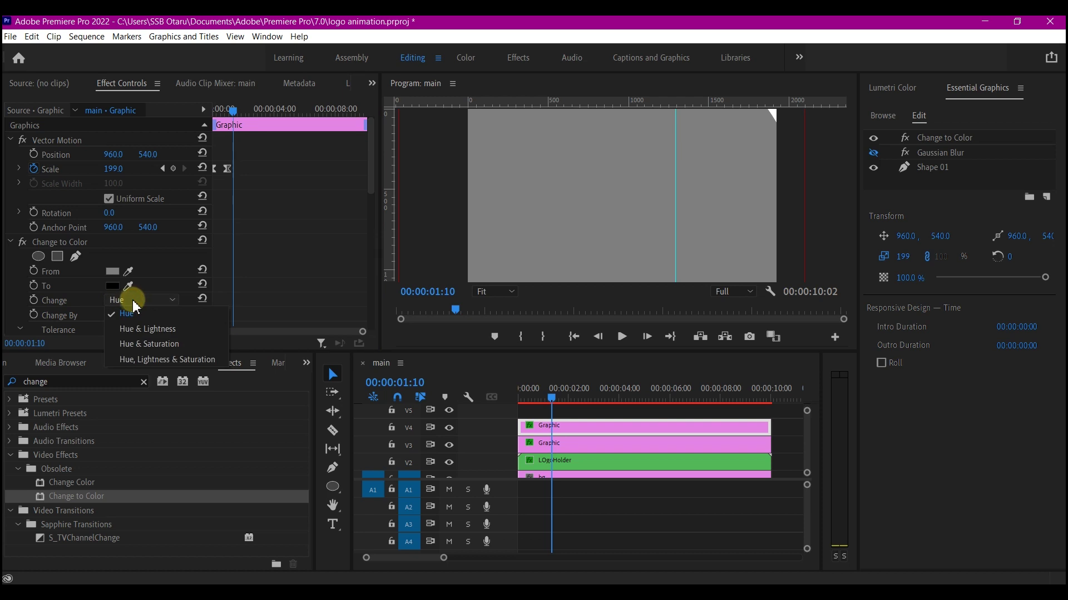
pyautogui.click(156, 332)
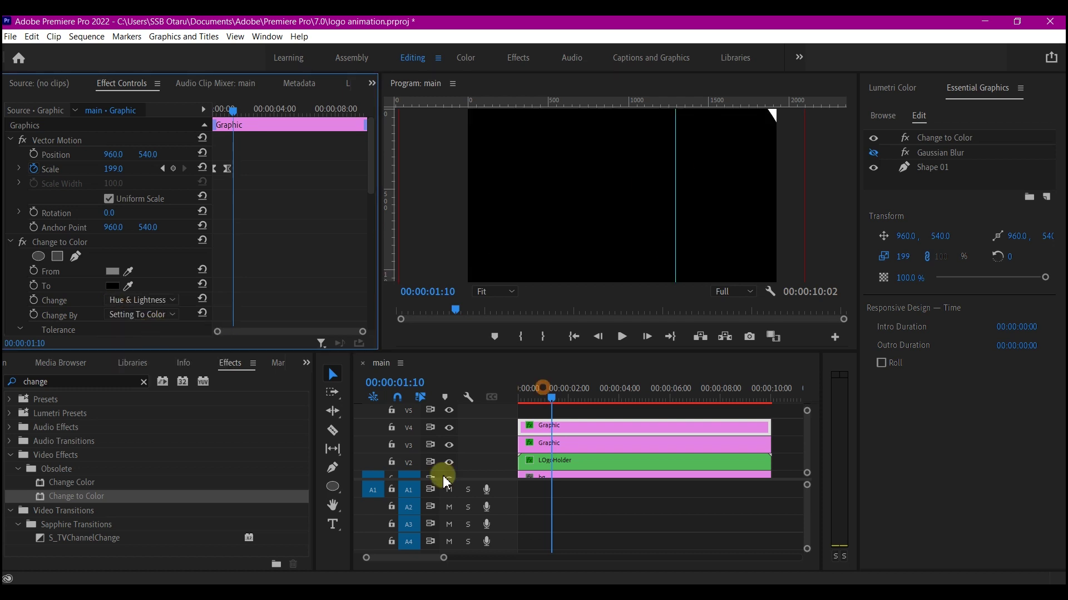
pyautogui.moveTo(543, 388); pyautogui.dragTo(516, 393)
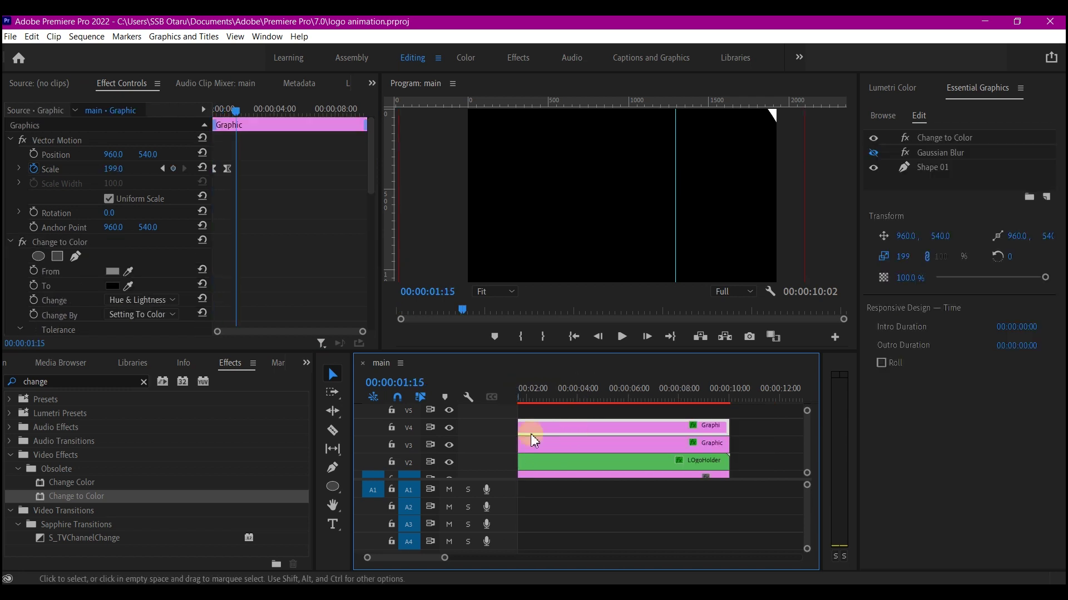
# Duplicate the LOgoHolder clip from V2 onto V5 and the V4 graphic clip onto V6.
pyautogui.click(585, 465)
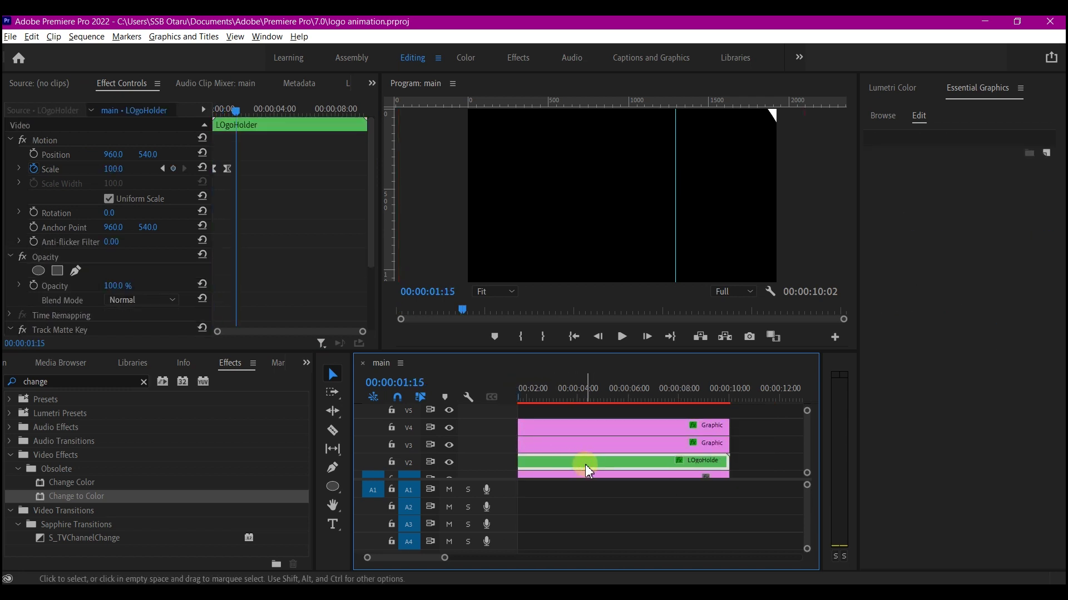
pyautogui.moveTo(585, 465); pyautogui.dragTo(599, 419)
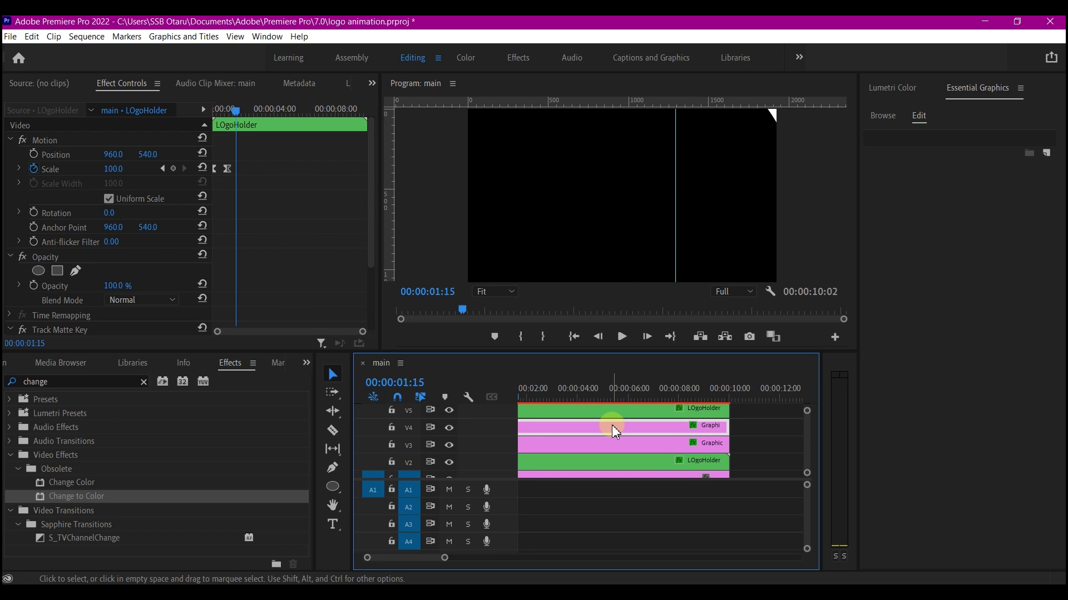
pyautogui.click(612, 425)
pyautogui.scroll(1, 612, 424)
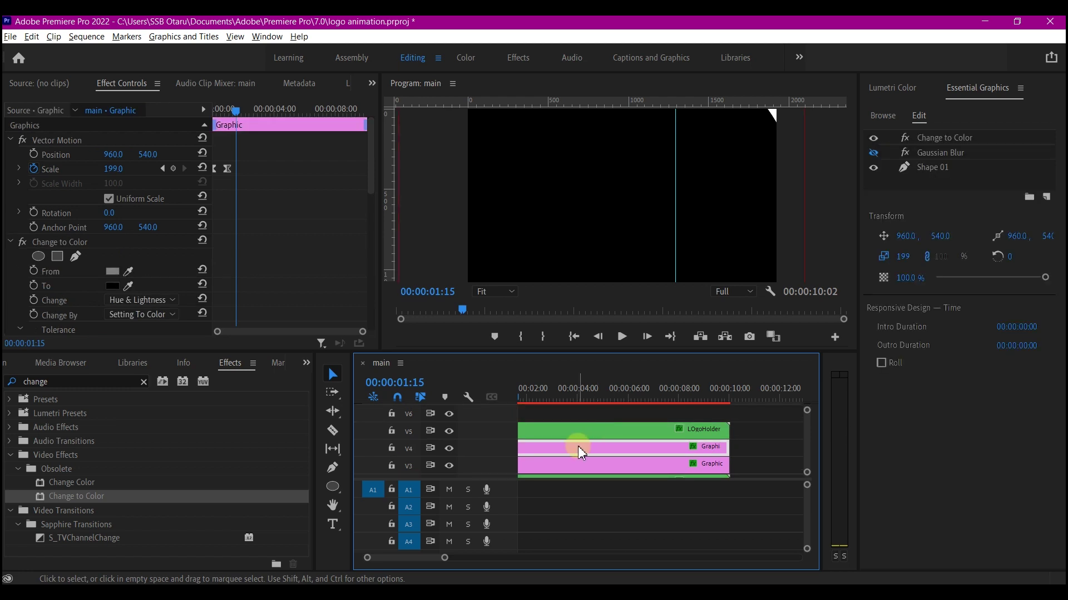
pyautogui.moveTo(578, 447); pyautogui.dragTo(585, 416)
# Set the Track Matte Key matte of the LOgoHolder clip on V5 to Video 6.
pyautogui.click(592, 432)
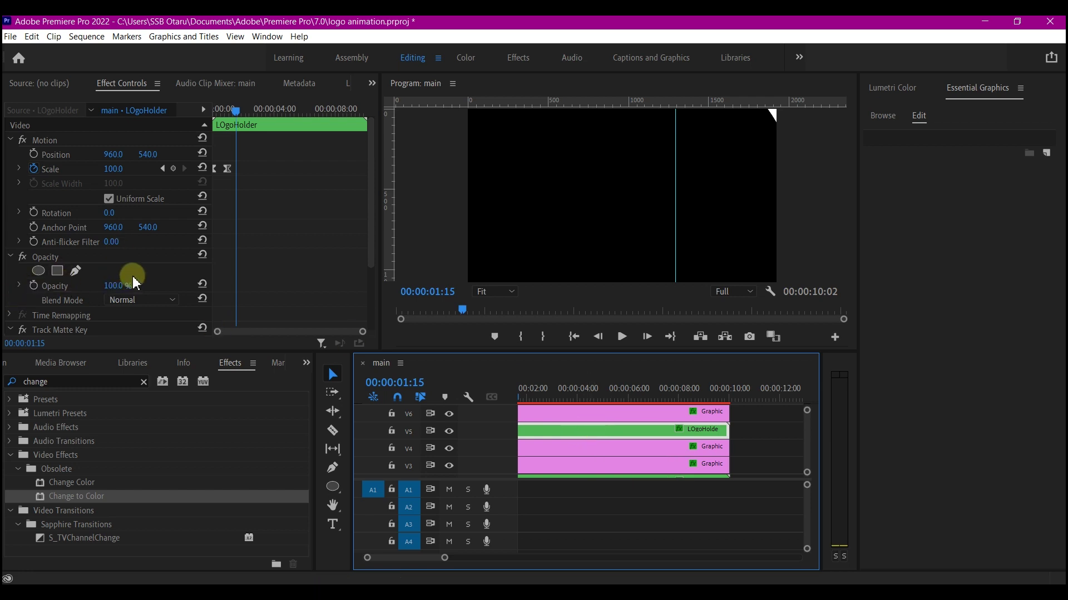
pyautogui.scroll(-4, 136, 276)
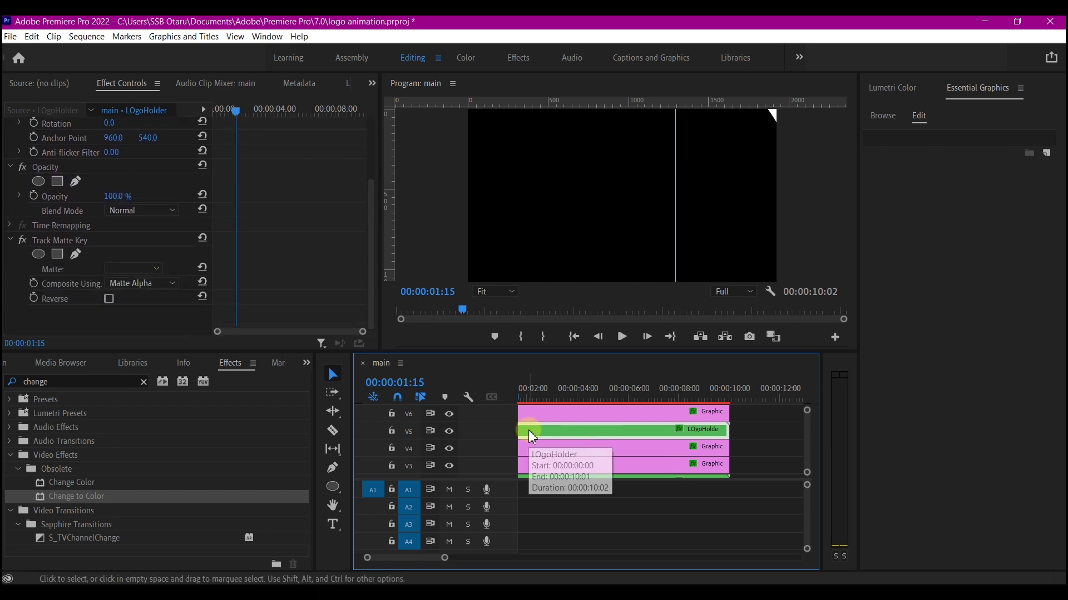
pyautogui.click(155, 269)
pyautogui.click(140, 328)
pyautogui.press('Home')
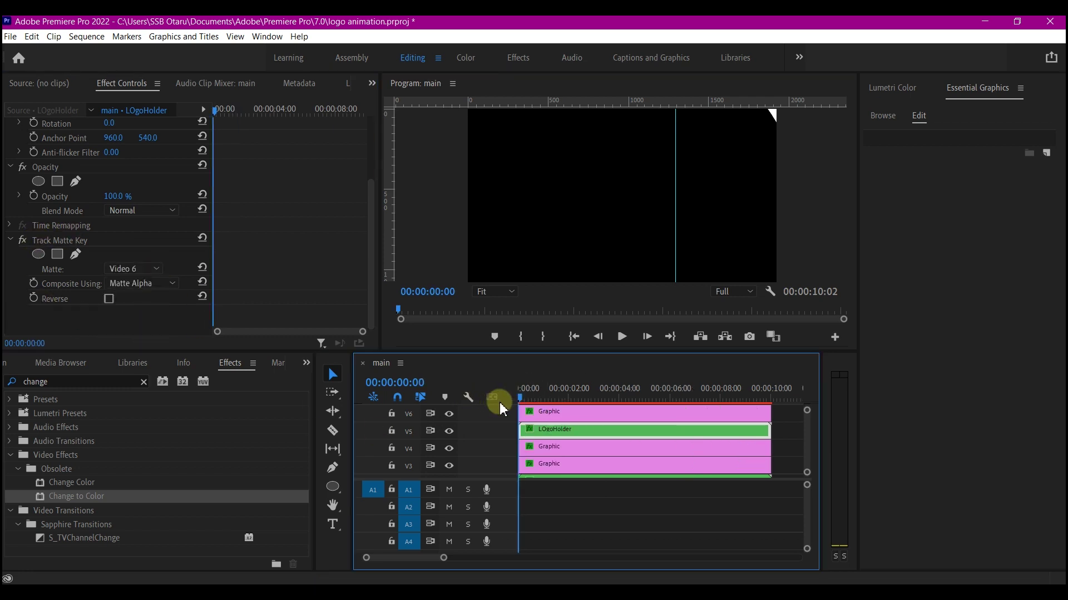
# Apply the Change to Color effect to the LOgoHolder clip on V5.
pyautogui.moveTo(520, 398); pyautogui.dragTo(568, 411)
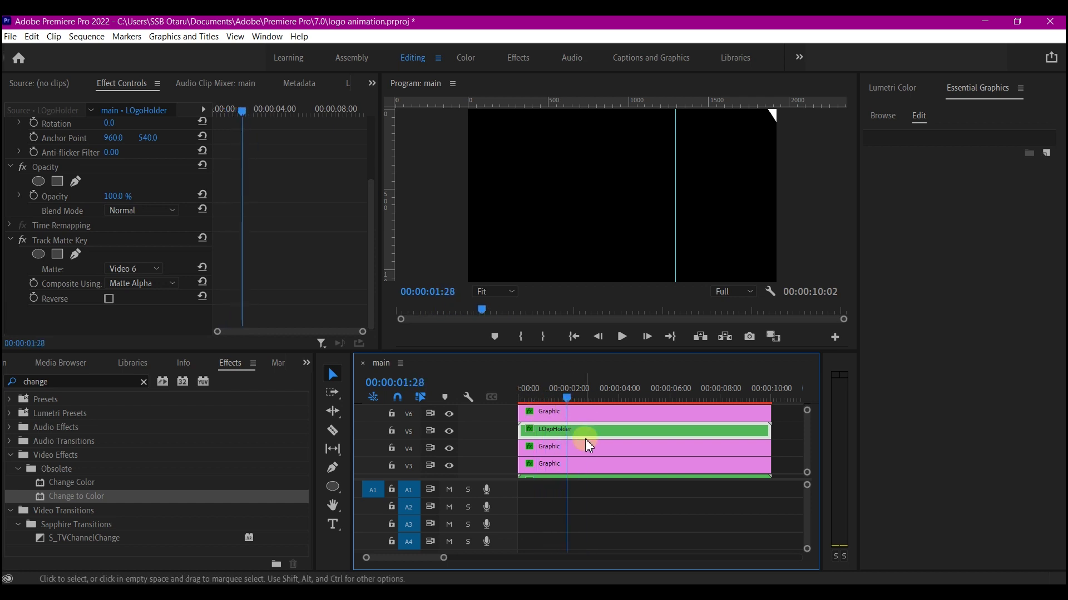
pyautogui.click(592, 415)
pyautogui.click(592, 430)
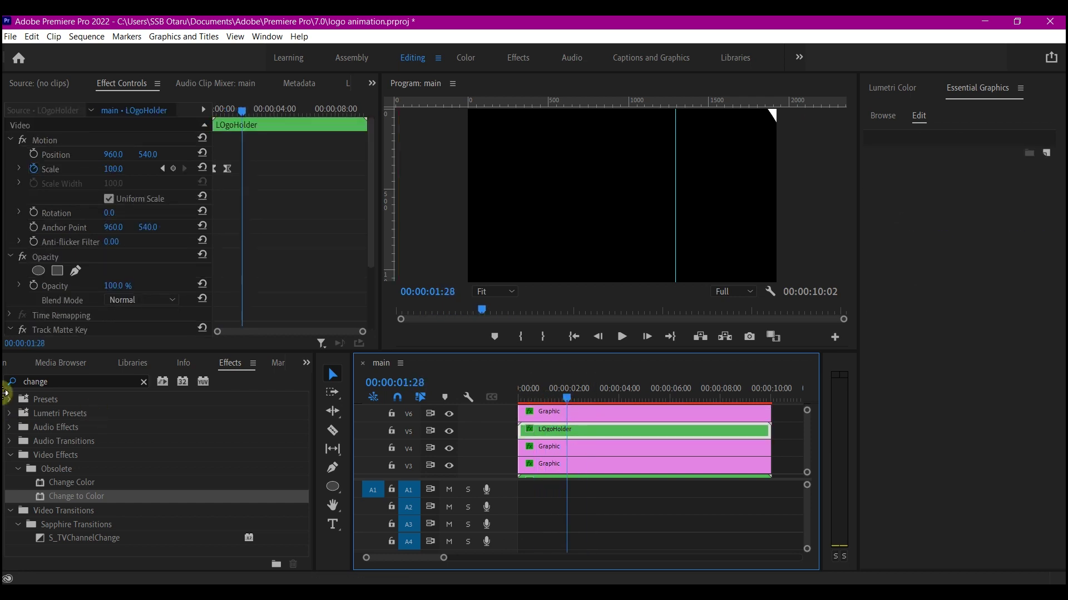
pyautogui.moveTo(77, 497); pyautogui.dragTo(590, 435)
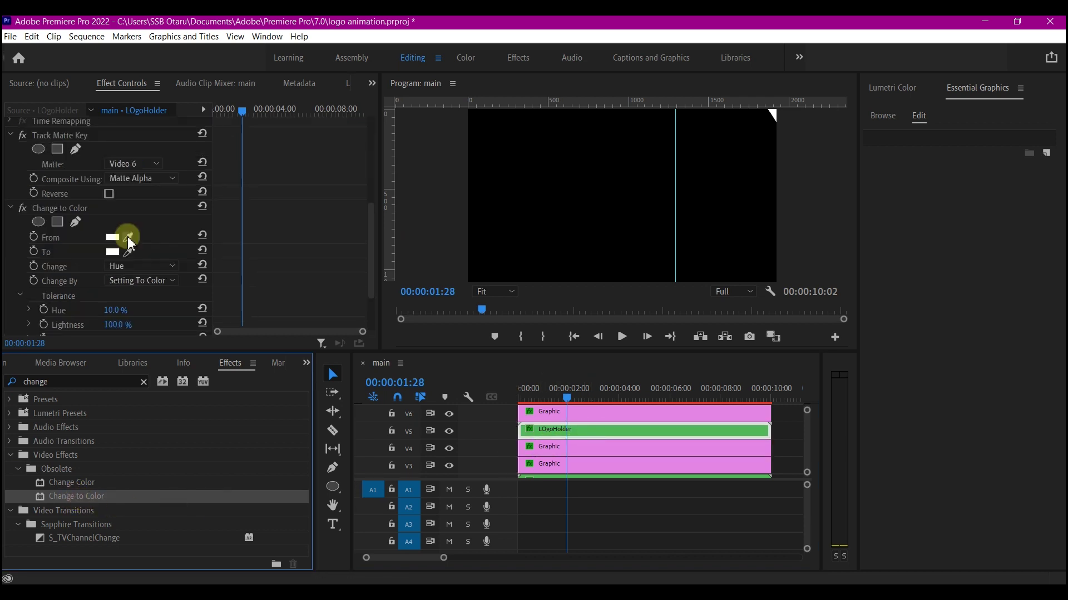
# Sample black as the V5 logo's From color, set Change to Hue & Lightness, and save the project.
pyautogui.moveTo(128, 239); pyautogui.dragTo(639, 207)
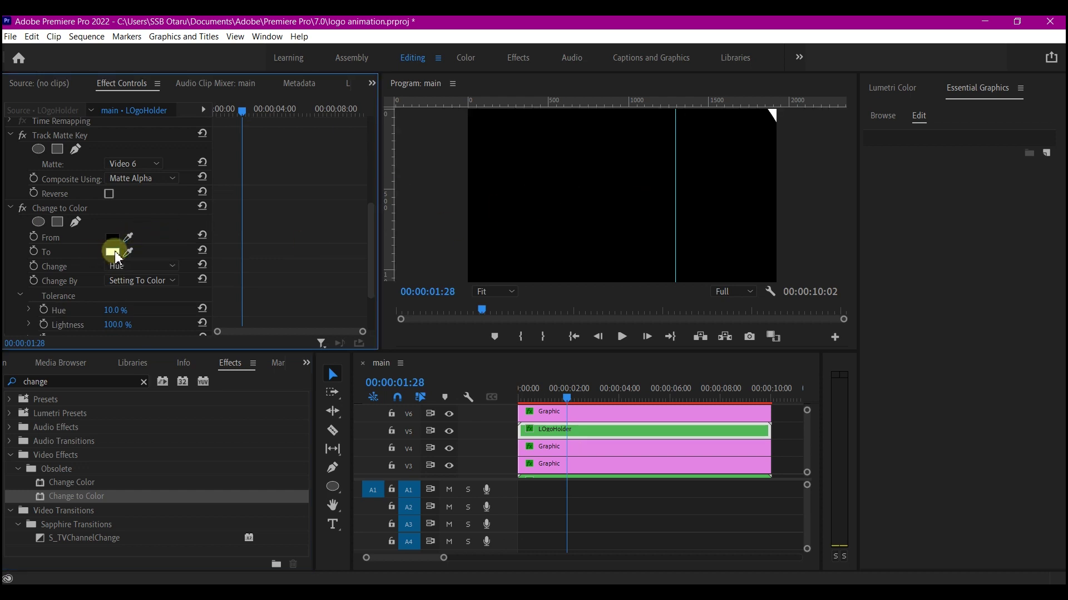
pyautogui.click(607, 429)
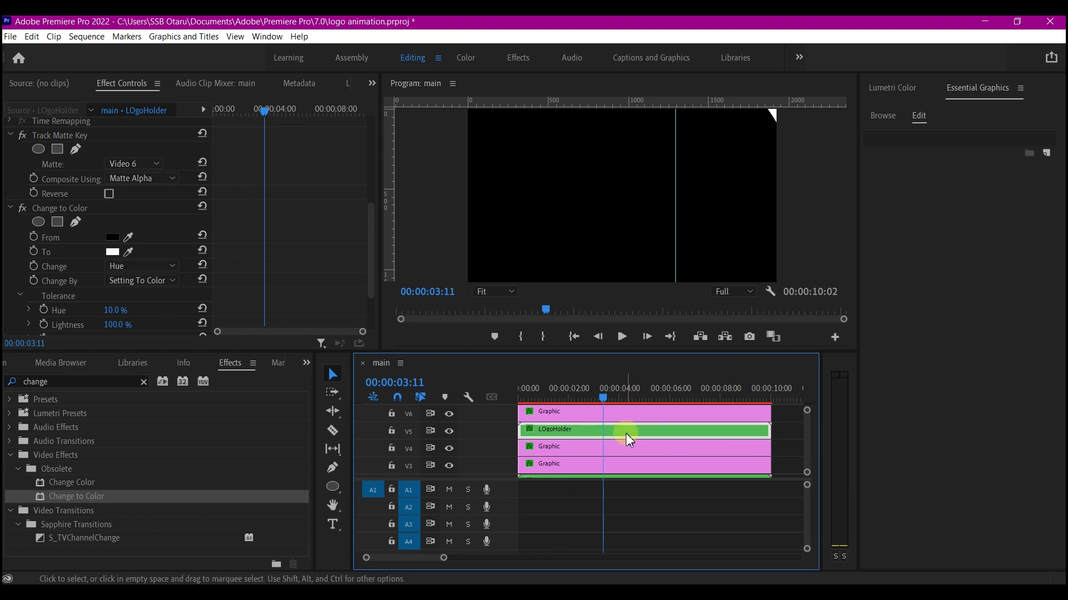
pyautogui.click(121, 273)
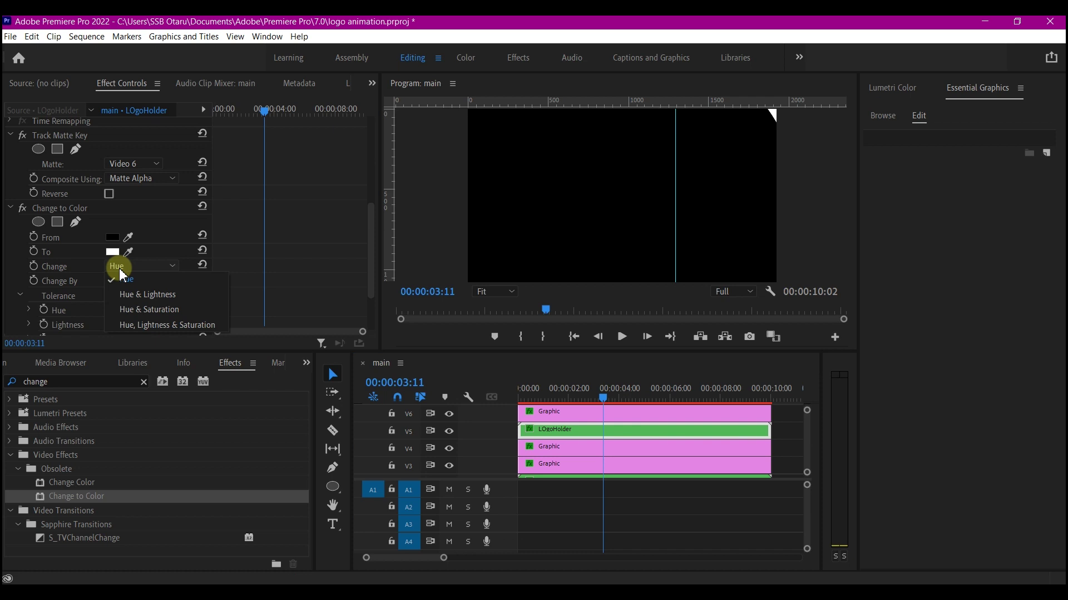
pyautogui.click(150, 296)
pyautogui.hotkey('ctrl', 's')
# Shift the clips on V4, V5 and V6 together so they start at 00:00:01:07.
pyautogui.click(536, 398)
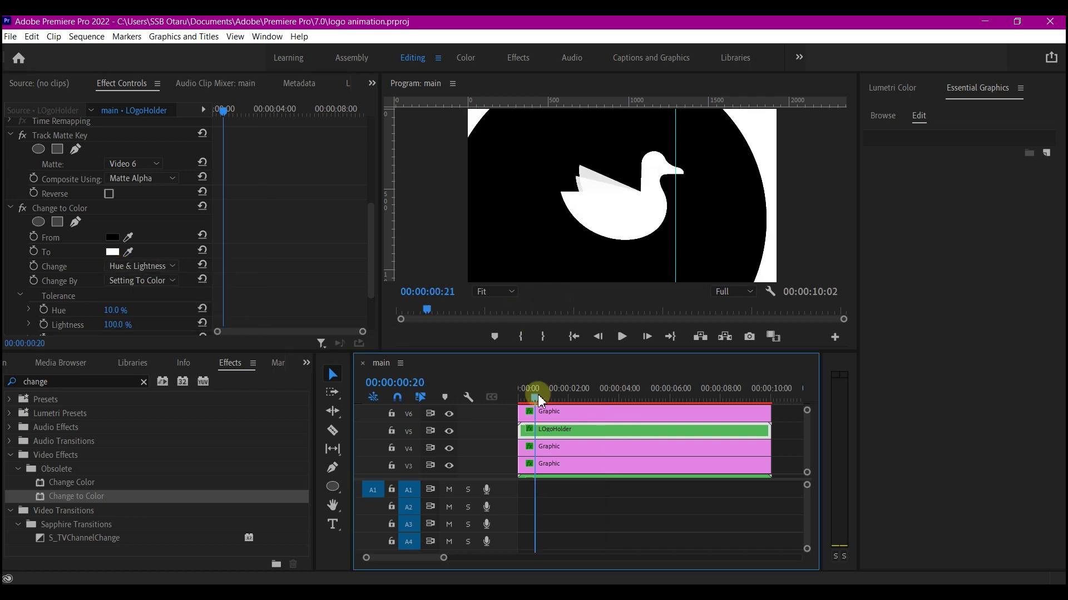
pyautogui.moveTo(540, 401); pyautogui.dragTo(575, 434)
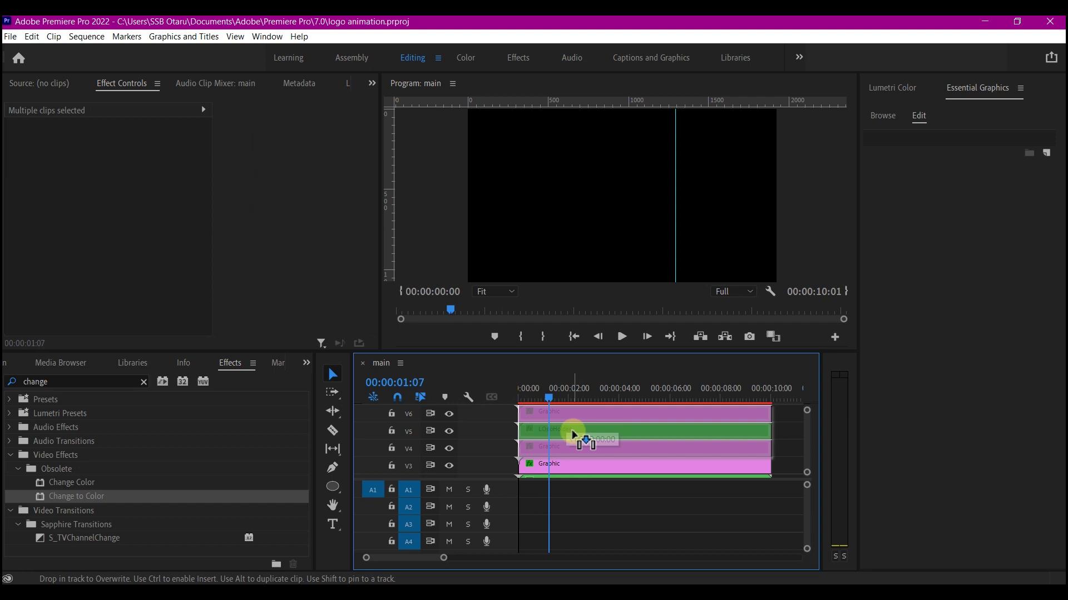
pyautogui.moveTo(574, 434); pyautogui.dragTo(584, 436)
# Remove all Scale keyframes from the LOgoHolder clip on V5, keeping its Scale at 100.
pyautogui.click(581, 430)
pyautogui.moveTo(601, 399); pyautogui.dragTo(625, 401)
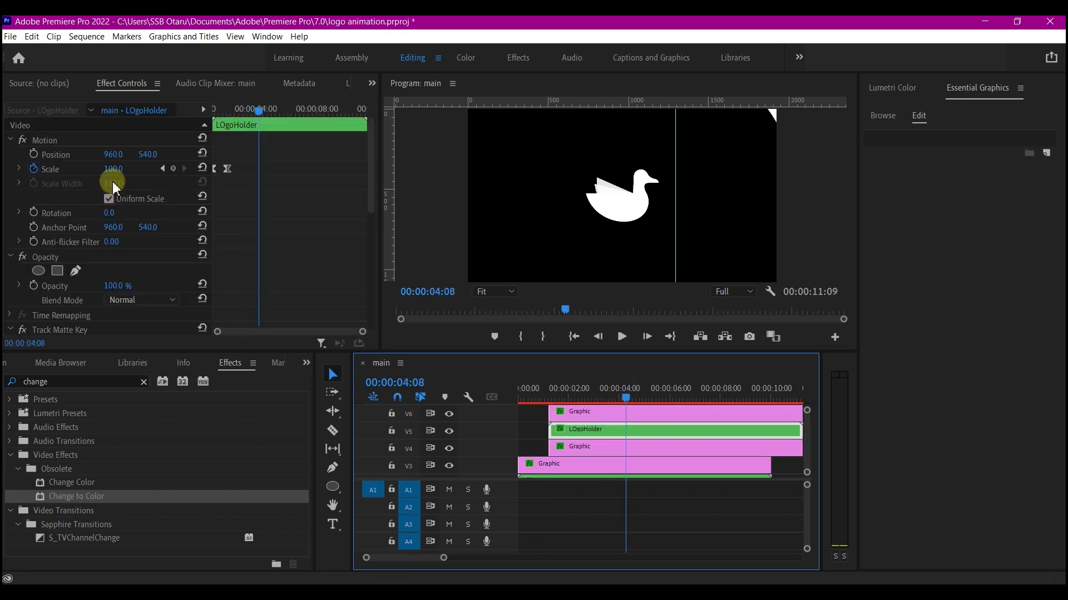
pyautogui.click(34, 169)
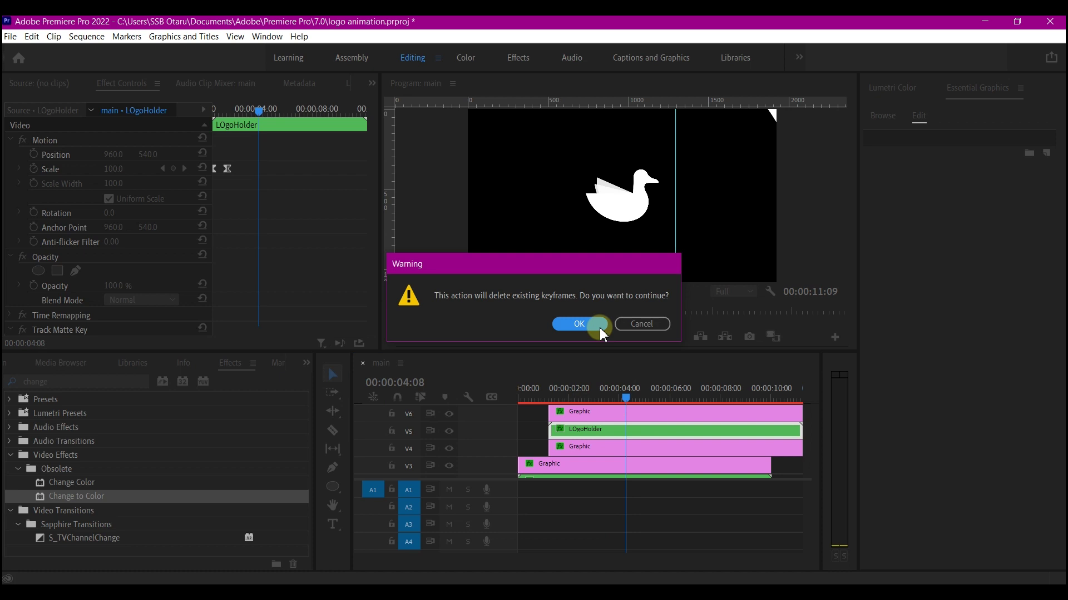
pyautogui.click(597, 328)
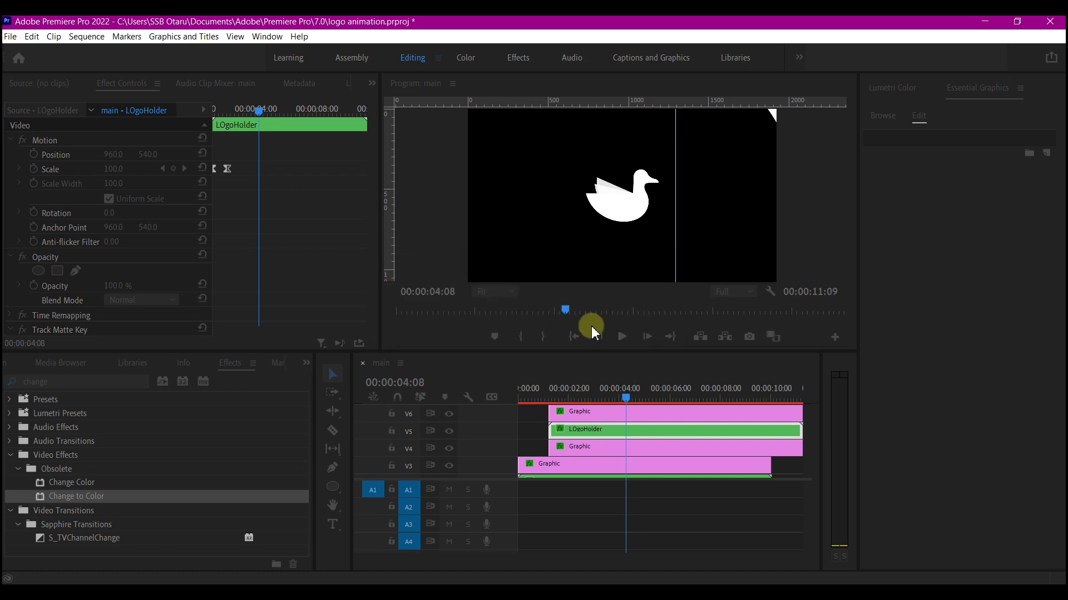
# Move the clips on V4, V5 and V6 together to start at 00:00:00:25, preview the result and save the project.
pyautogui.moveTo(566, 394); pyautogui.dragTo(540, 420)
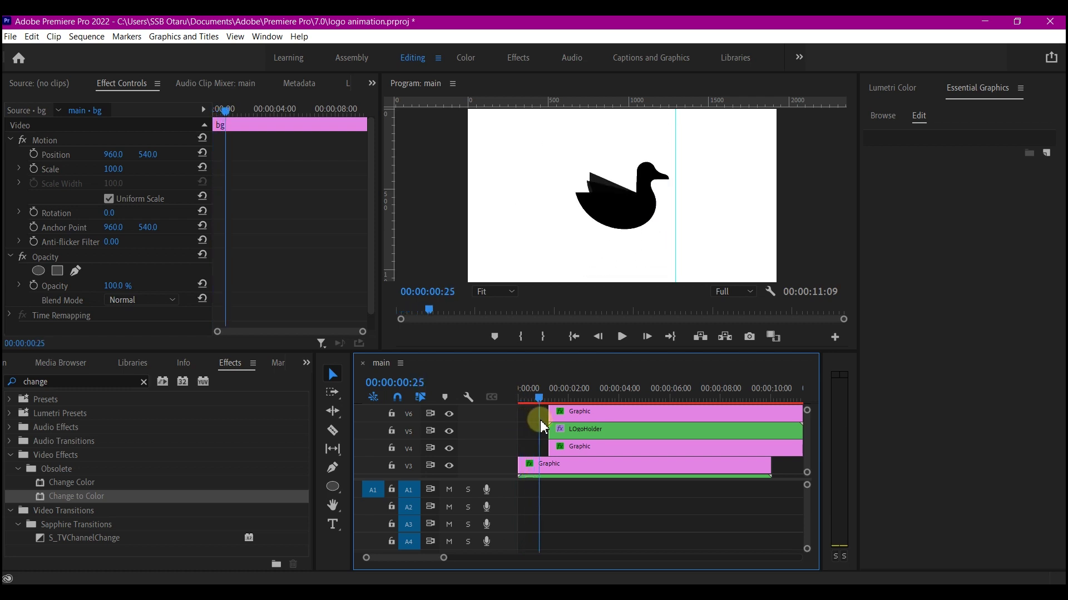
pyautogui.click(583, 412)
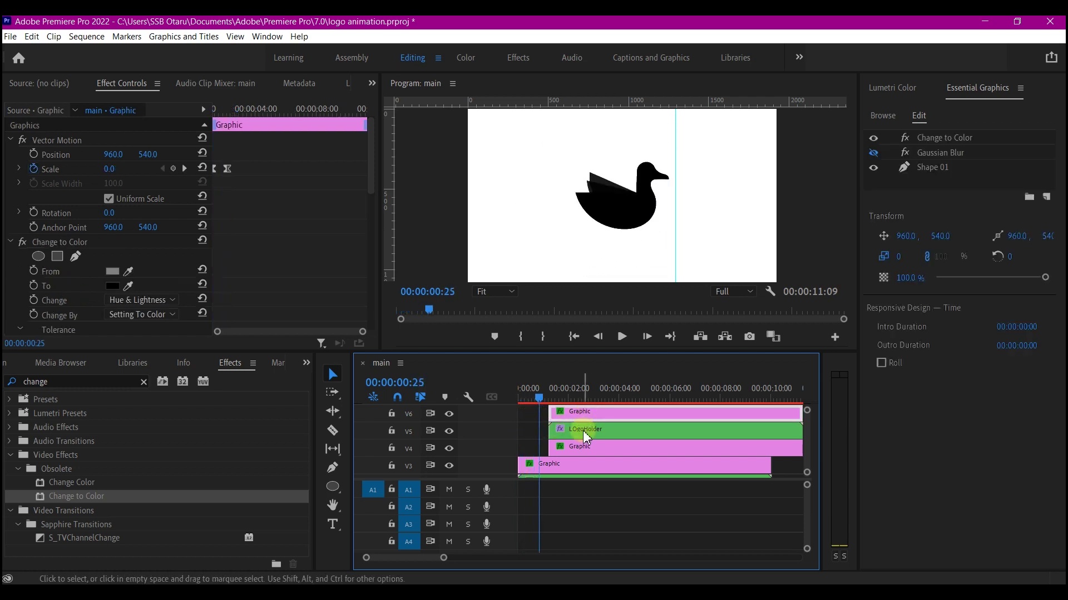
pyautogui.keyDown('shift'); pyautogui.click(583, 434); pyautogui.keyUp('shift')
pyautogui.keyDown('shift'); pyautogui.click(581, 447); pyautogui.keyUp('shift')
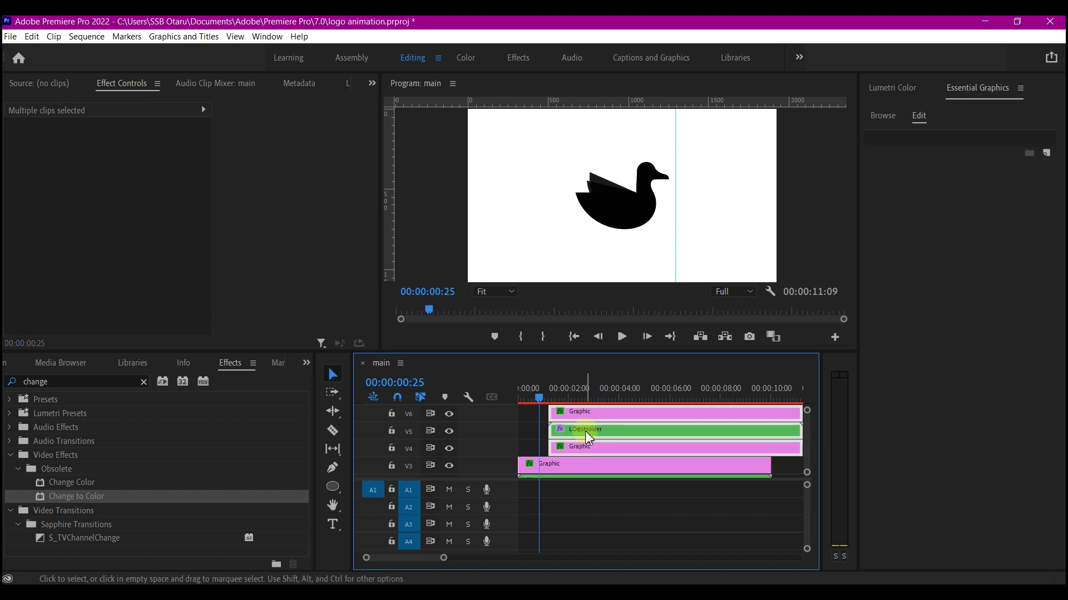
pyautogui.moveTo(585, 432); pyautogui.dragTo(569, 435)
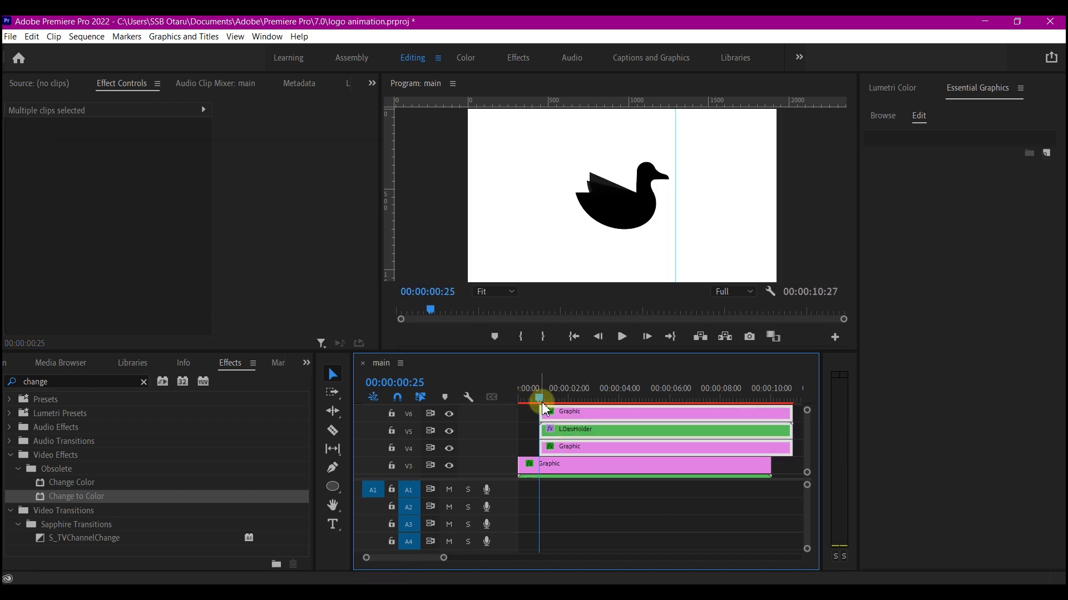
pyautogui.moveTo(542, 402); pyautogui.dragTo(604, 398)
pyautogui.hotkey('ctrl', 's')
# Find the Bevel Edges effect by searching for "beve" and apply it to the LOgoHolder clip on V5.
pyautogui.click(562, 432)
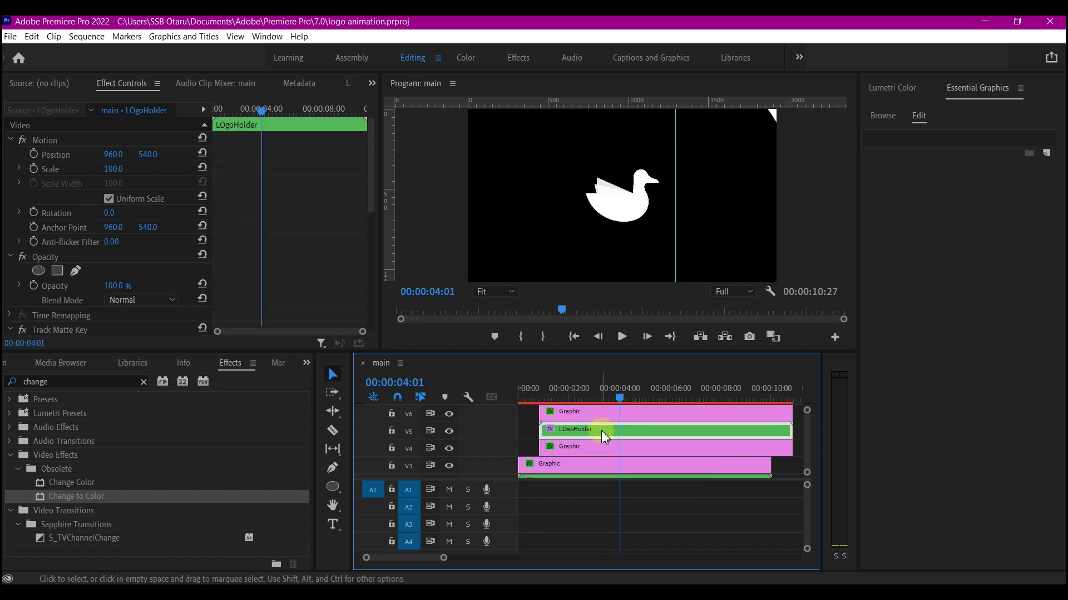
pyautogui.doubleClick(50, 381)
pyautogui.write('beve')
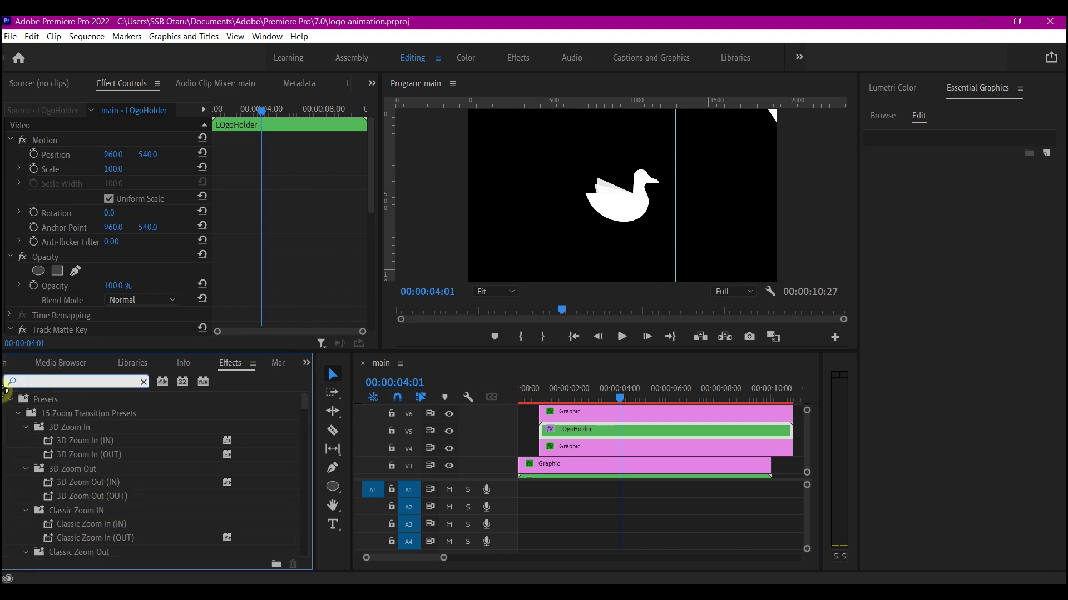
pyautogui.moveTo(76, 544); pyautogui.dragTo(649, 432)
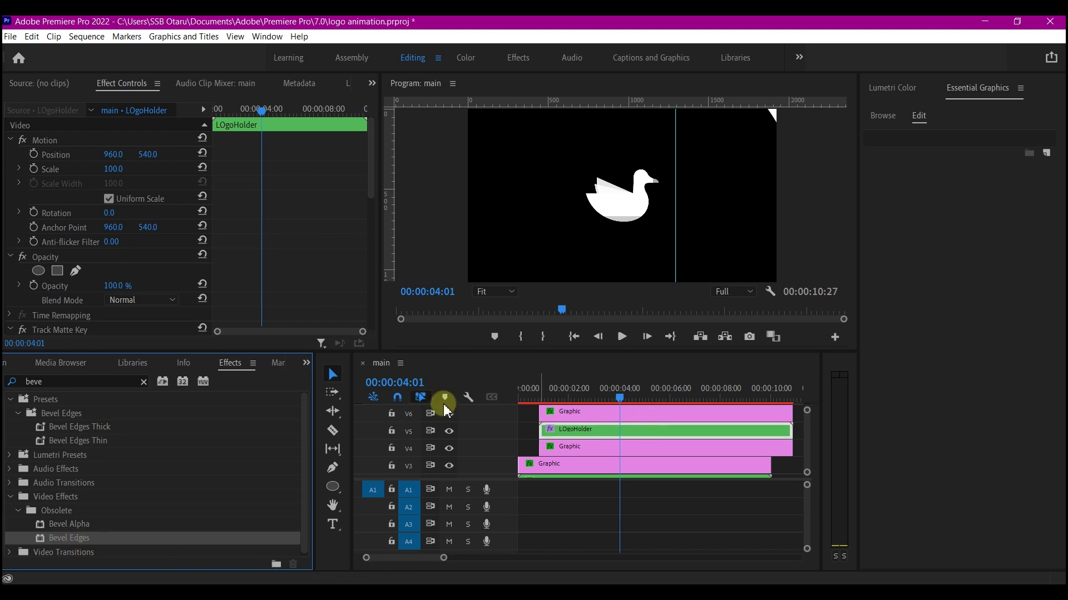
# Collapse the Motion, Opacity, Track Matte Key, Change to Color and Bevel Edges settings of the V5 LOgoHolder clip.
pyautogui.scroll(-10, 295, 313)
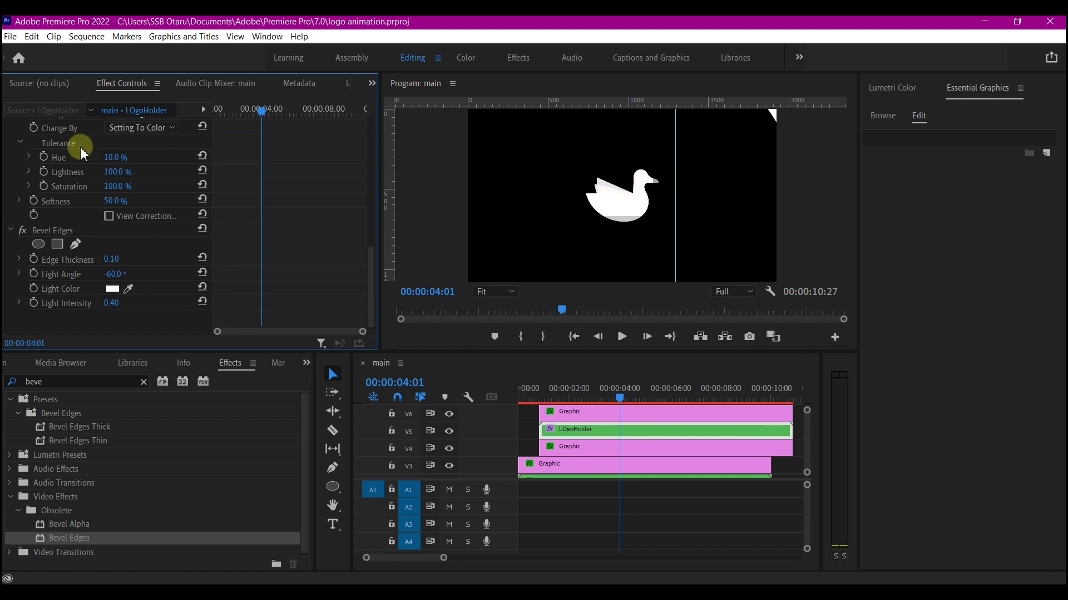
pyautogui.scroll(10, 51, 175)
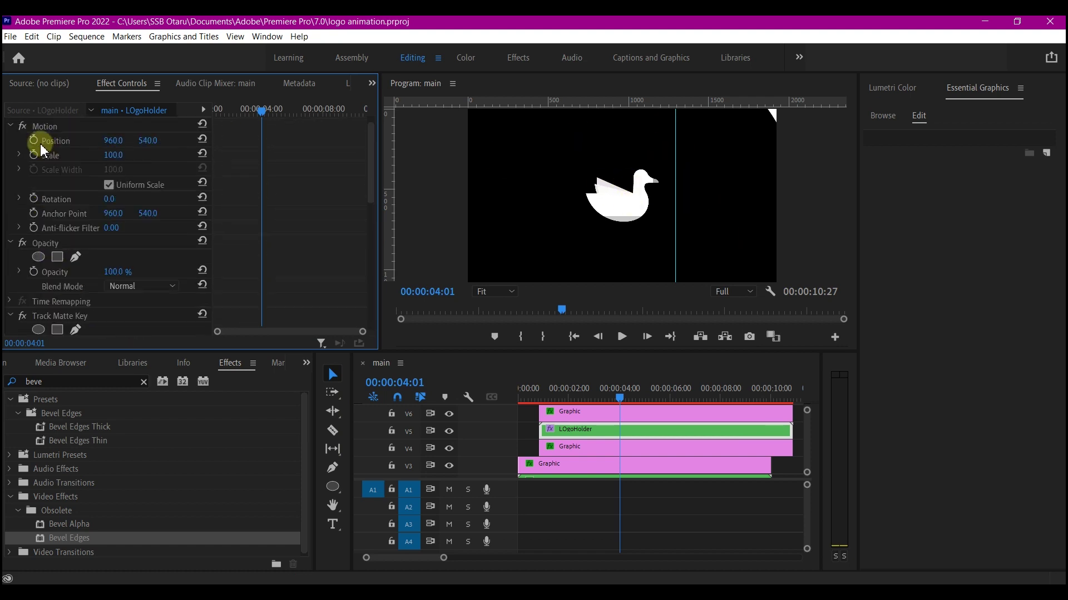
pyautogui.click(12, 141)
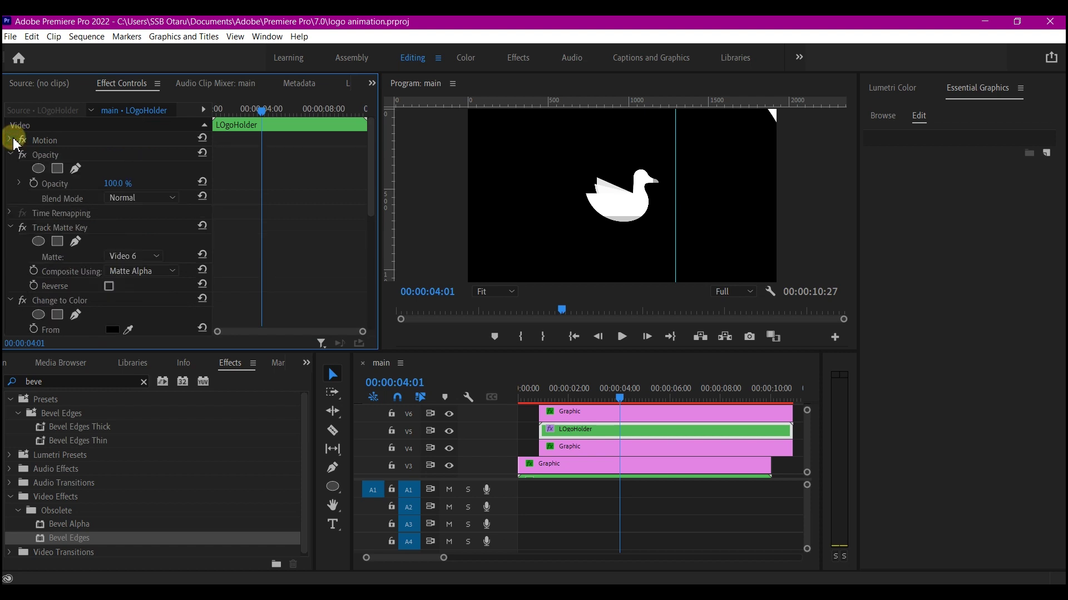
pyautogui.click(10, 155)
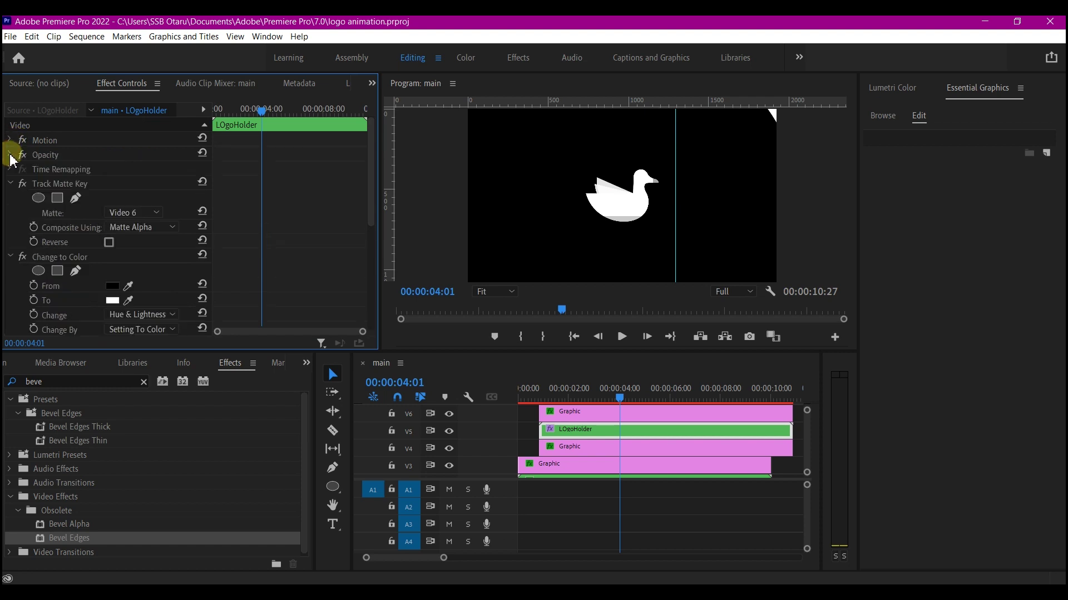
pyautogui.click(10, 185)
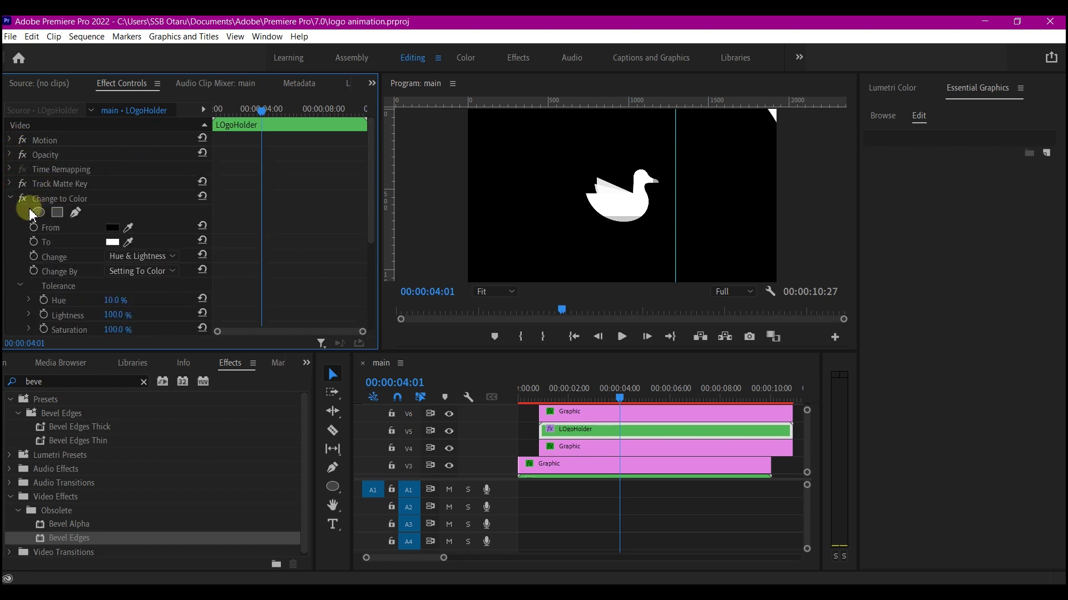
pyautogui.click(10, 199)
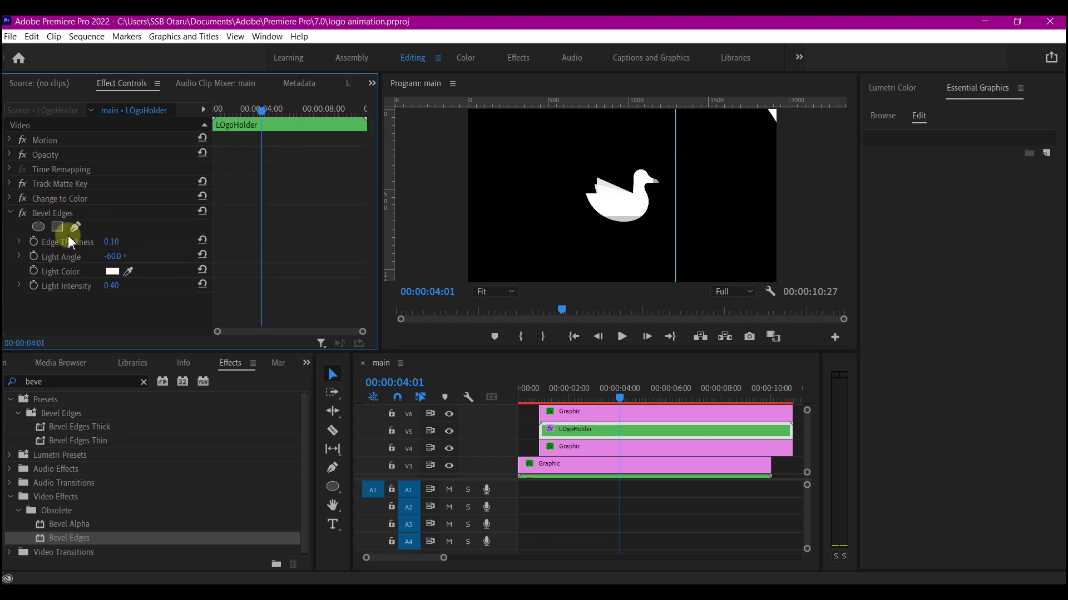
pyautogui.click(9, 216)
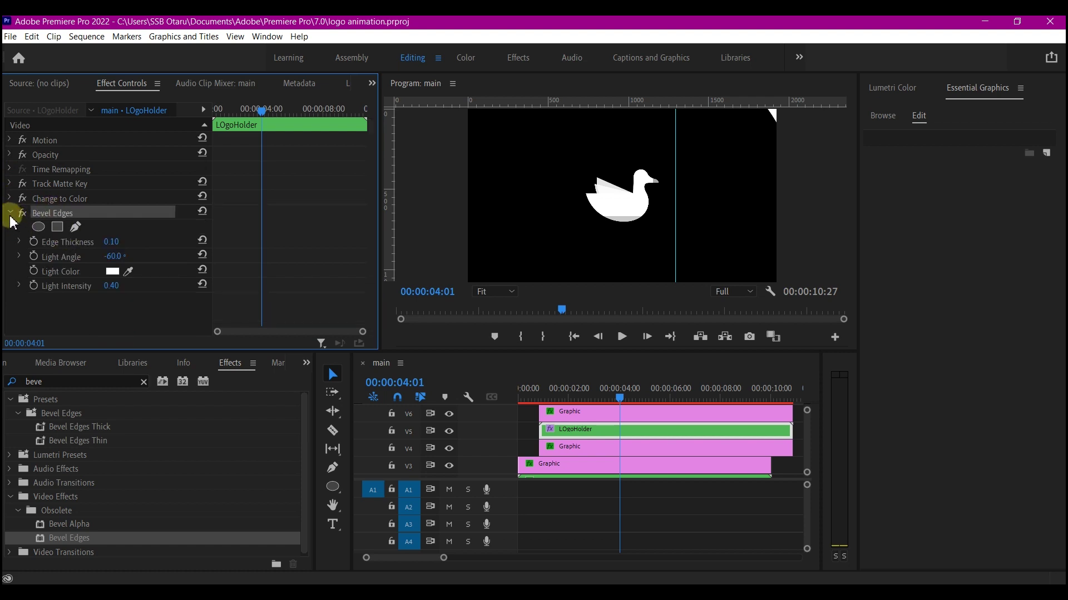
pyautogui.click(9, 214)
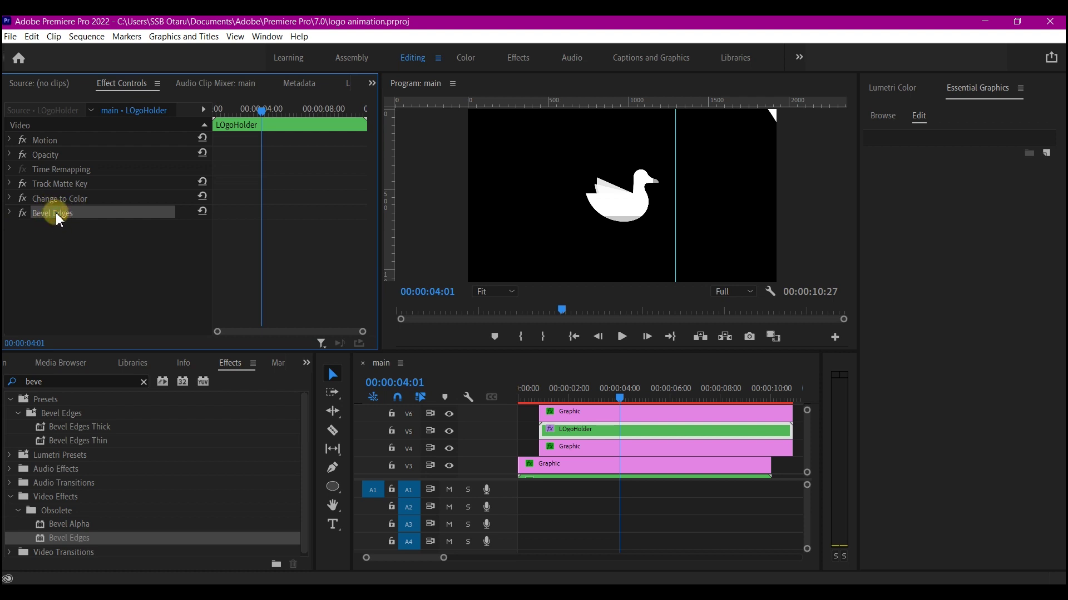
# Move Bevel Edges above Change to Color and set Light Color 257ED7, Edge Thickness 0.50, Light Angle -33.0° and Light Intensity 1.00.
pyautogui.moveTo(57, 214); pyautogui.dragTo(59, 195)
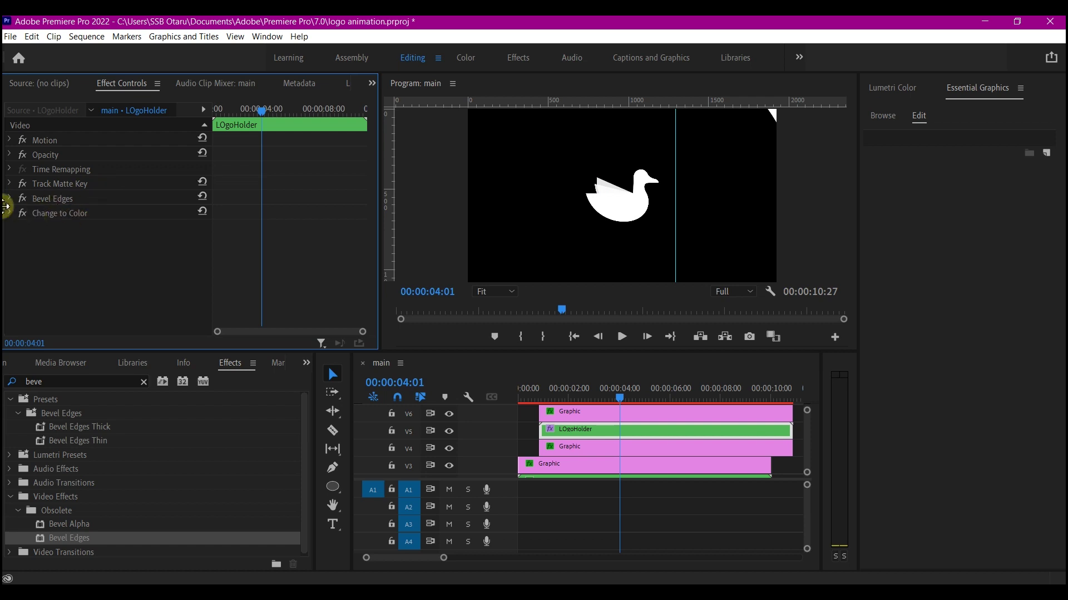
pyautogui.click(10, 200)
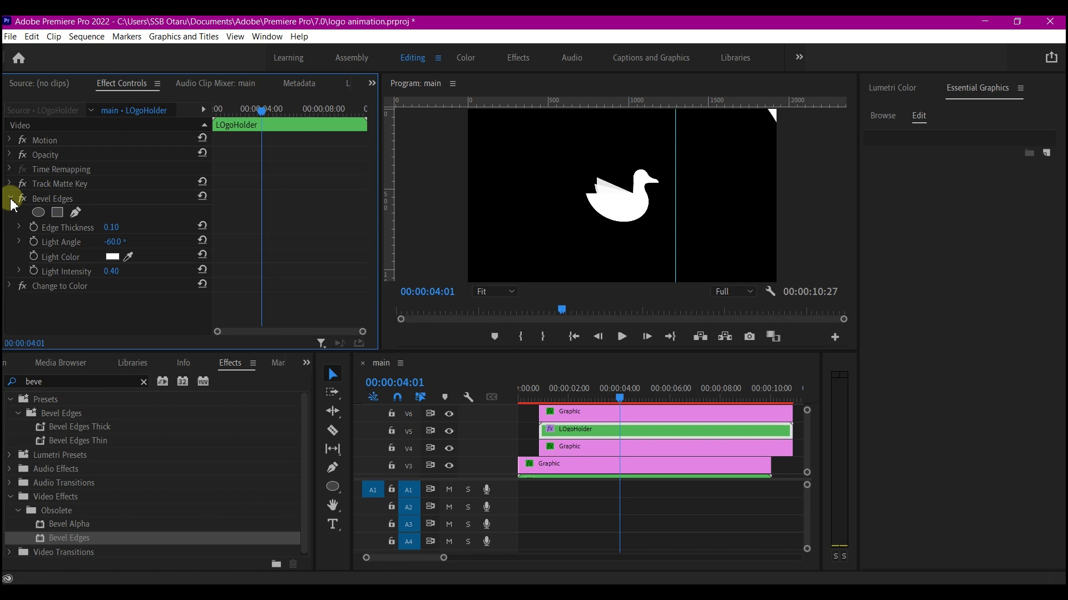
pyautogui.click(109, 255)
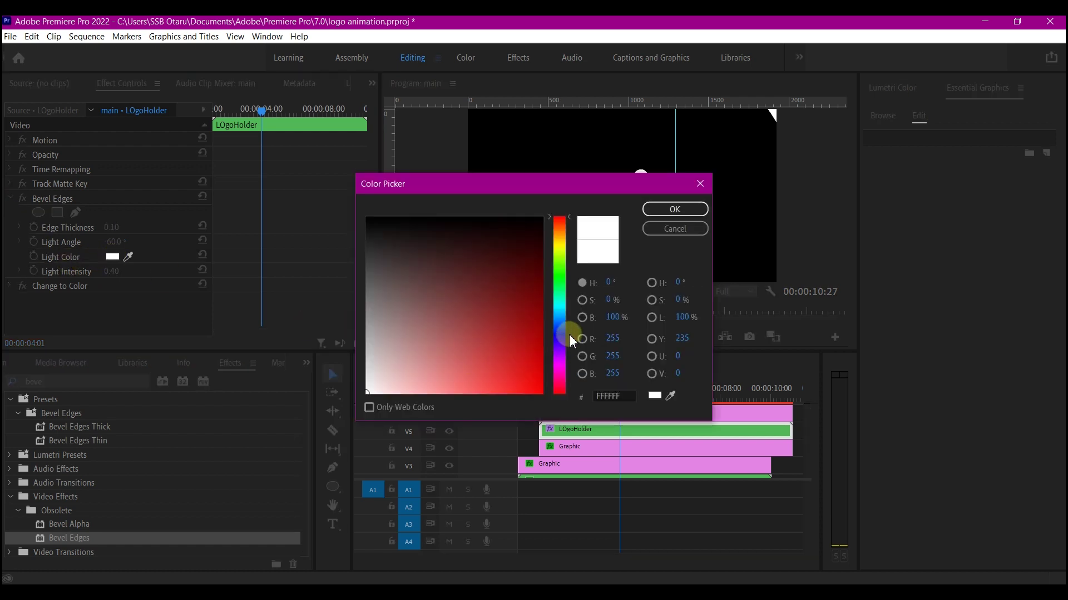
pyautogui.click(561, 321)
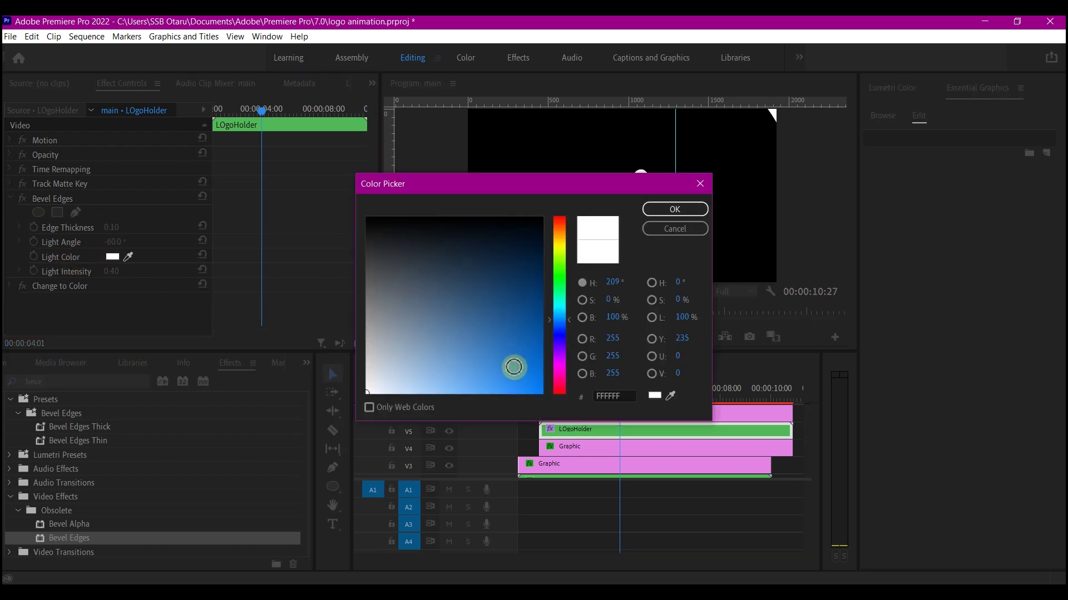
pyautogui.moveTo(517, 370)
pyautogui.mouseDown()
pyautogui.moveTo(536, 395)
pyautogui.moveTo(513, 366)
pyautogui.mouseUp()
pyautogui.click(671, 229)
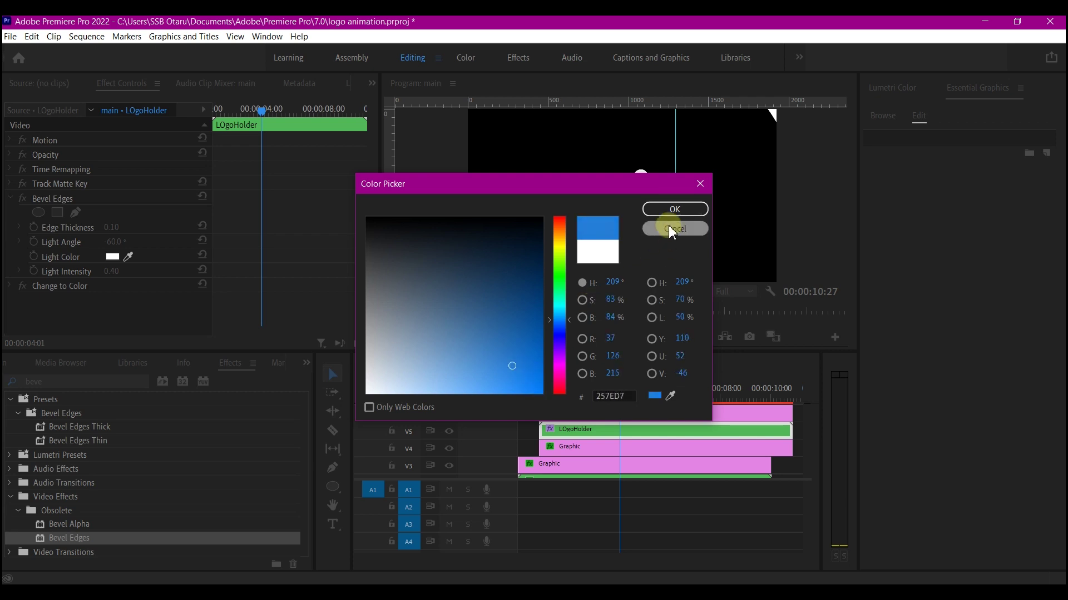
pyautogui.click(674, 210)
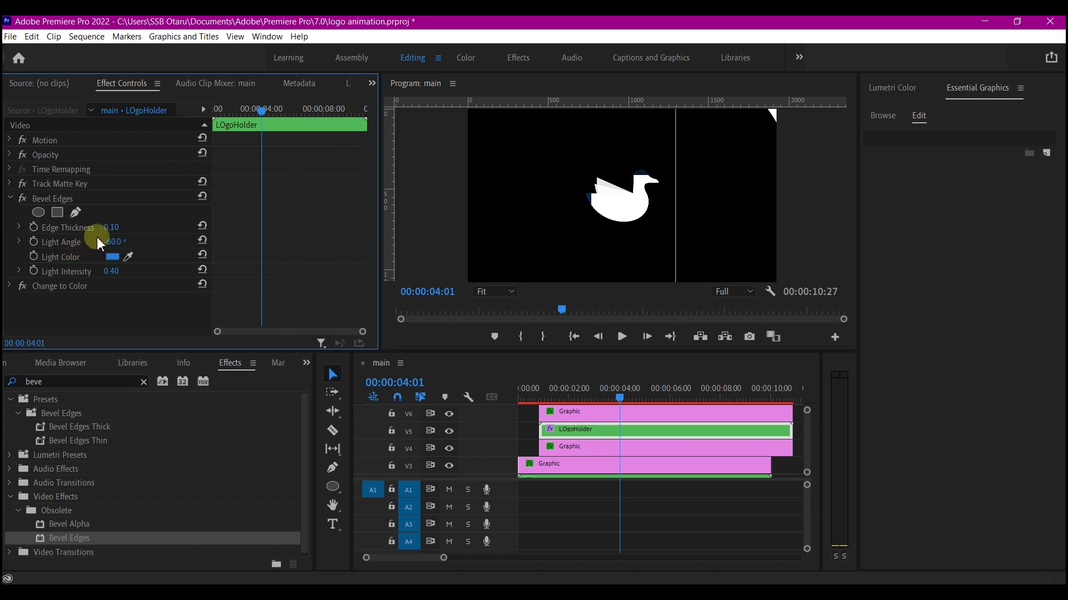
pyautogui.moveTo(110, 228); pyautogui.dragTo(221, 234)
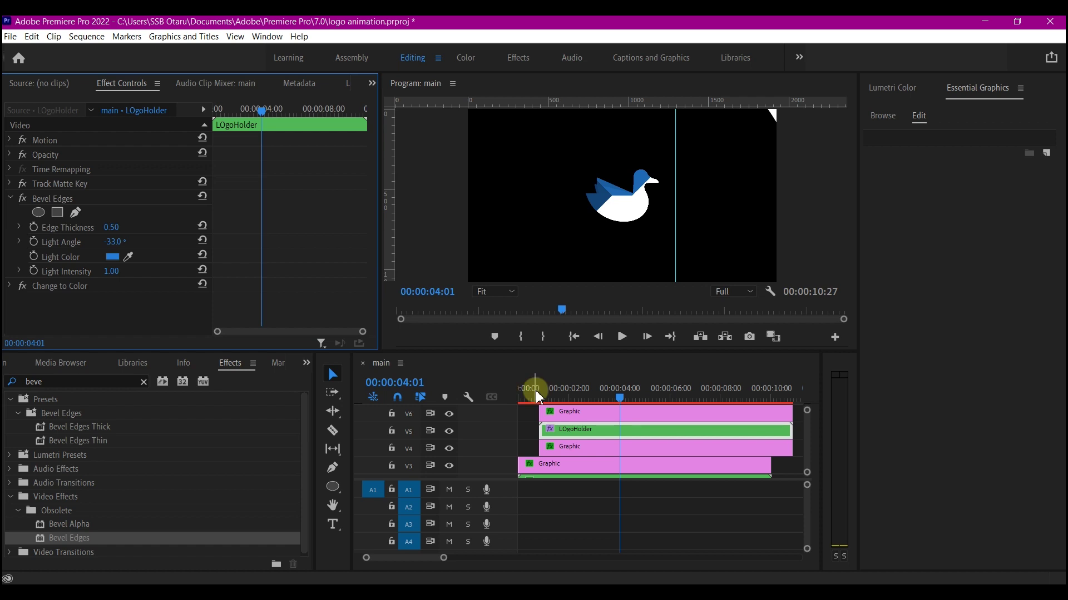
# Animate the V5 LOgoHolder clip's Position from 960, 540 at 00:00:01:12 to 960, 454 at 00:00:02:00.
pyautogui.moveTo(538, 396)
pyautogui.mouseDown()
pyautogui.moveTo(507, 396)
pyautogui.moveTo(600, 392)
pyautogui.moveTo(532, 398)
pyautogui.moveTo(586, 393)
pyautogui.moveTo(553, 407)
pyautogui.mouseUp()
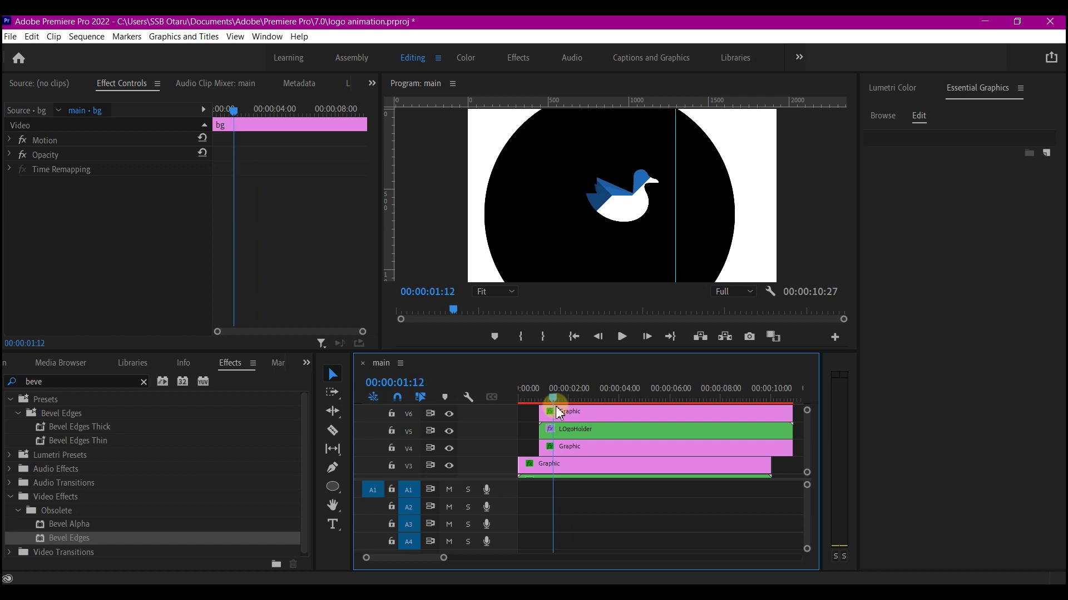
pyautogui.click(559, 435)
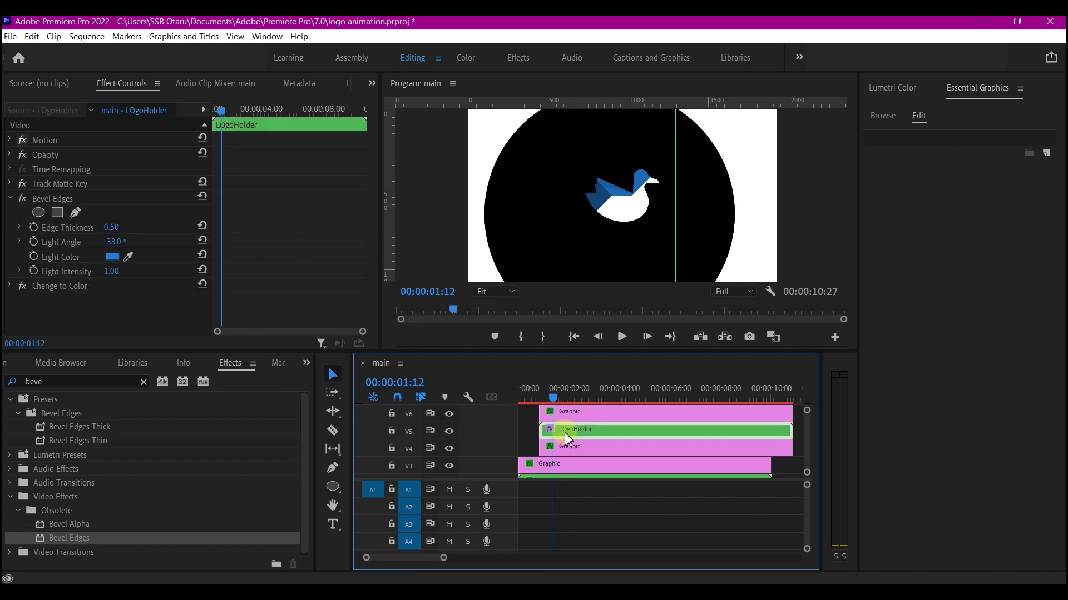
pyautogui.click(9, 140)
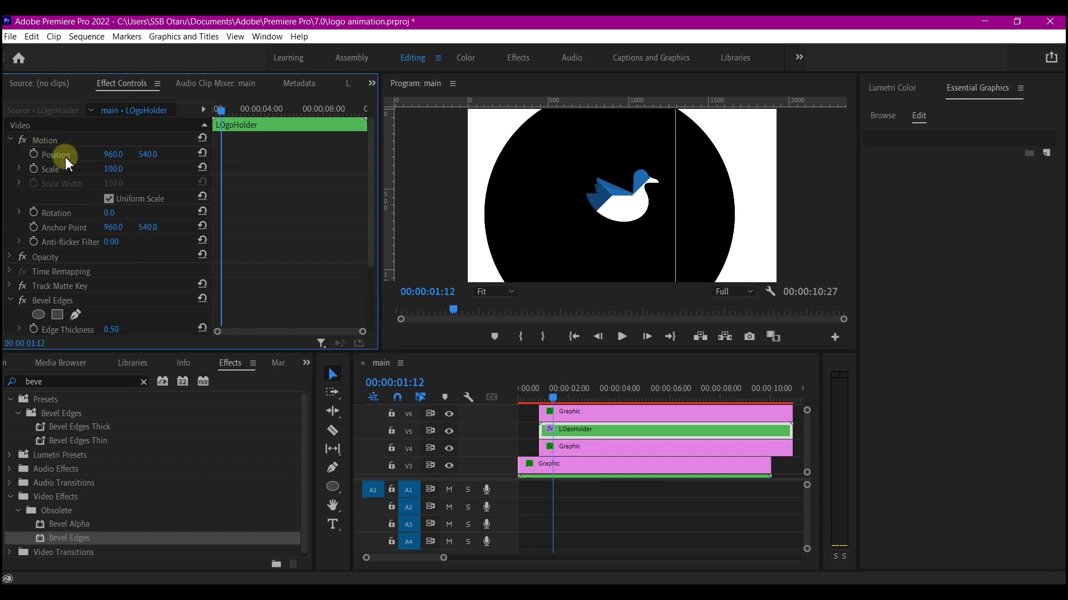
pyautogui.click(34, 154)
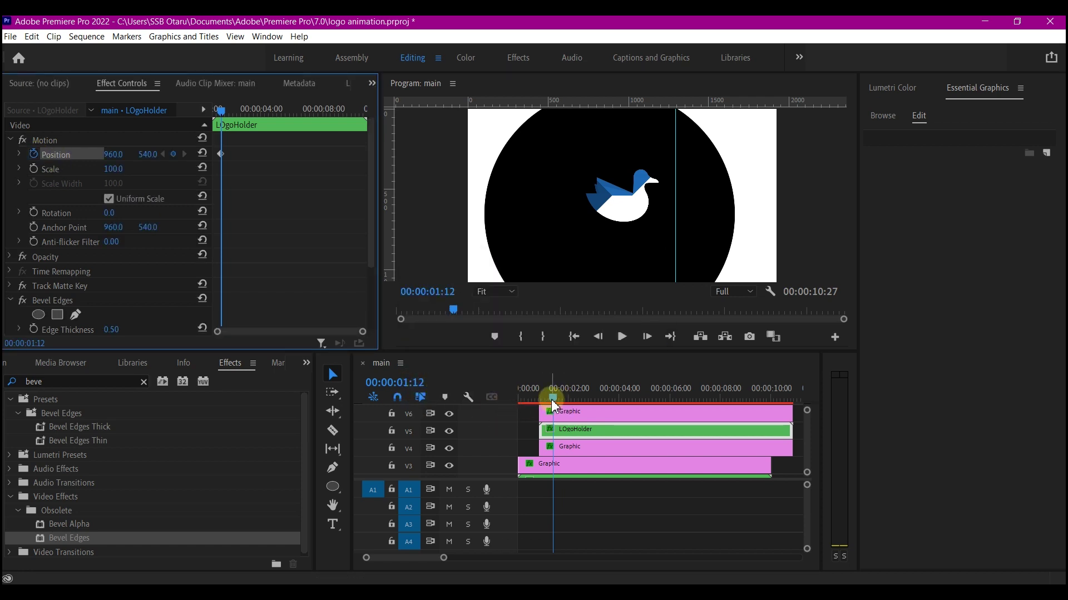
pyautogui.moveTo(555, 401); pyautogui.dragTo(567, 396)
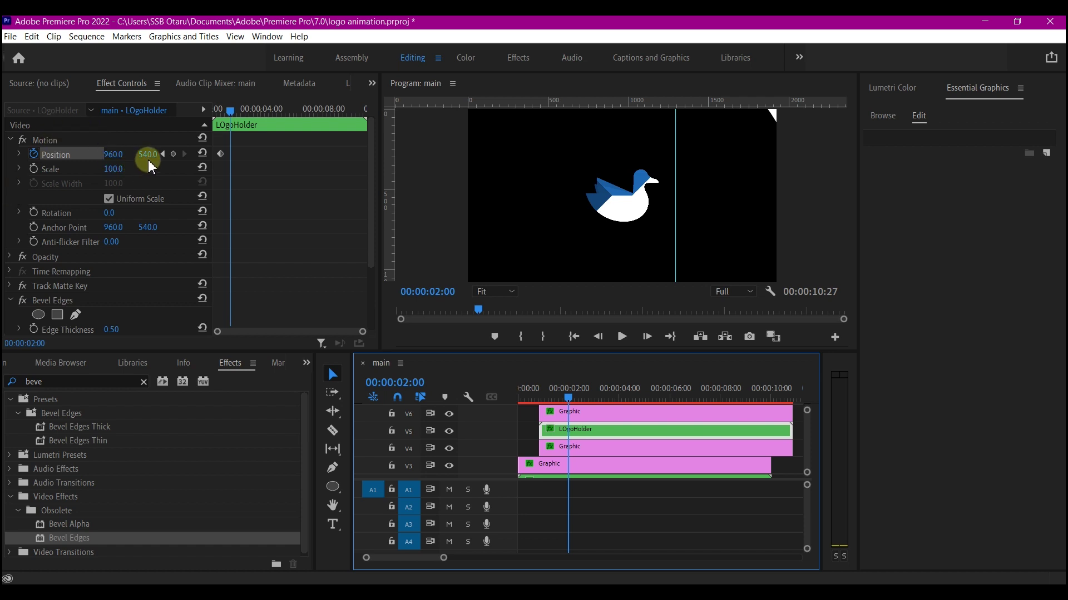
pyautogui.moveTo(149, 159); pyautogui.dragTo(121, 154)
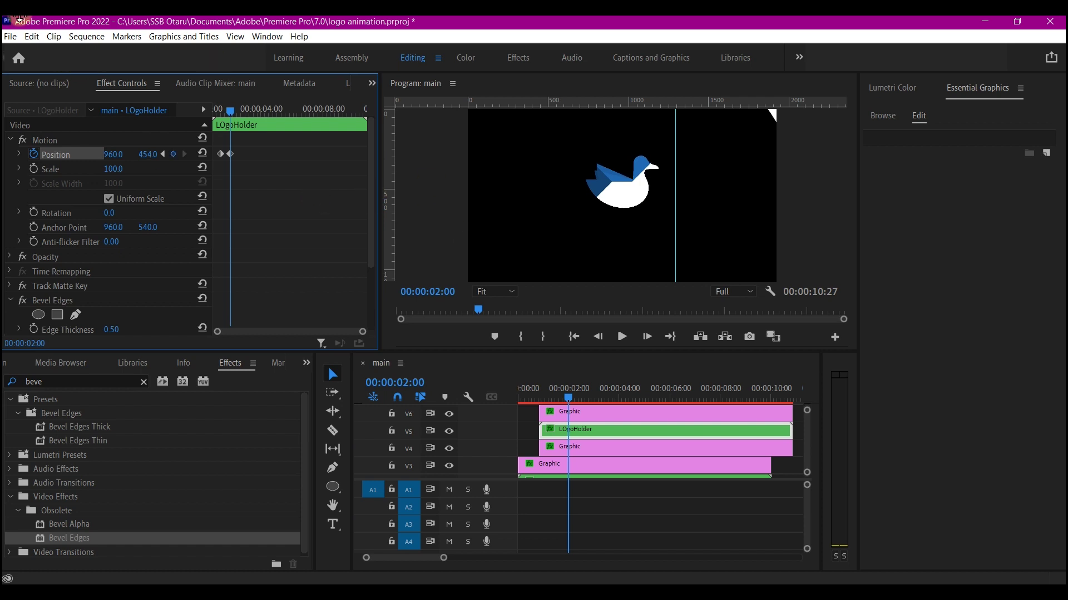
# Set both Position keyframes of the V5 LOgoHolder clip to Bezier temporal interpolation and move the playhead to 00:00:02:10.
pyautogui.moveTo(247, 147); pyautogui.dragTo(202, 177)
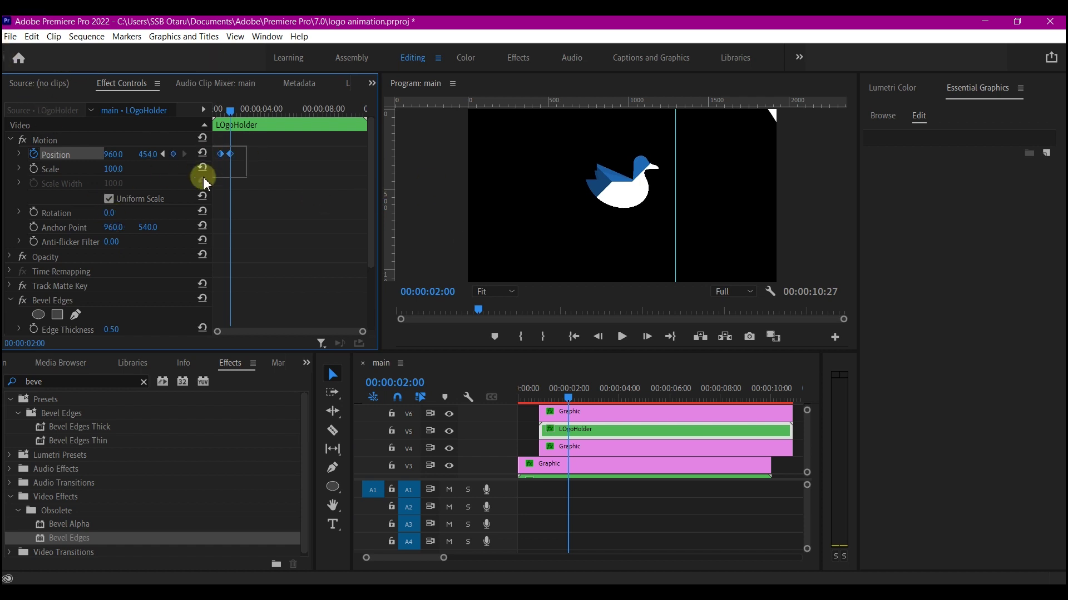
pyautogui.rightClick(232, 153)
pyautogui.moveTo(278, 263)
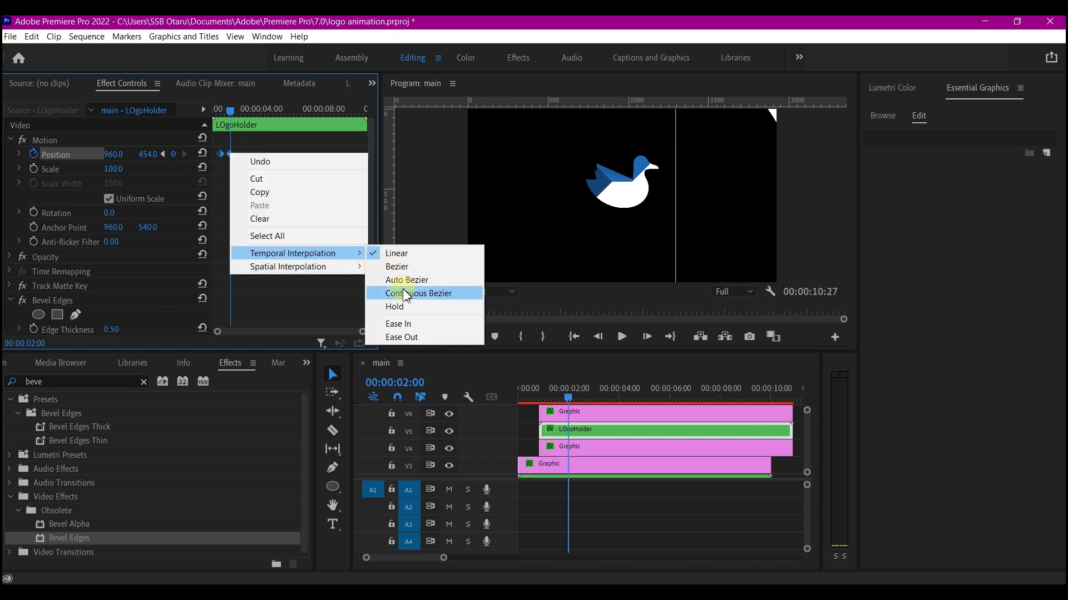
pyautogui.click(396, 267)
pyautogui.moveTo(568, 389); pyautogui.dragTo(582, 395)
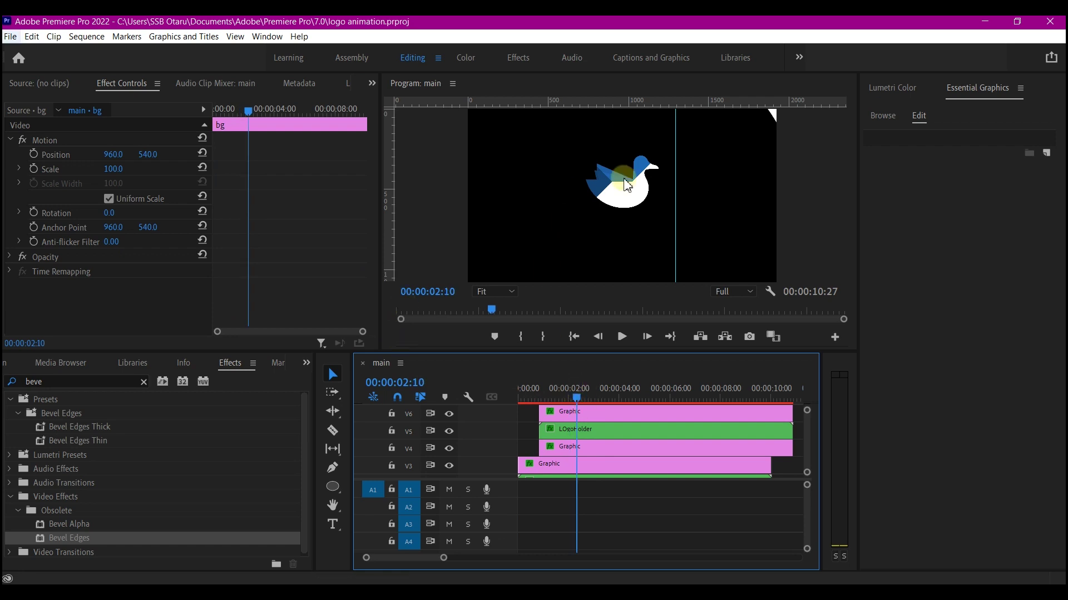
# Create a 1920 × 1080 legacy title named Title 01 and dismiss the titling tools notice.
pyautogui.click(16, 42)
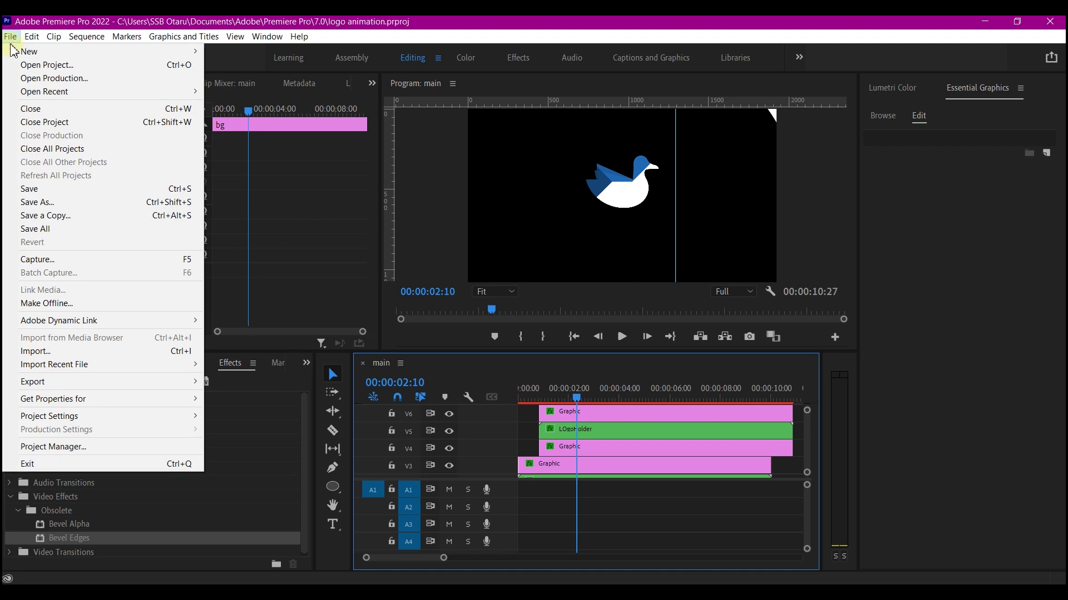
pyautogui.moveTo(26, 55)
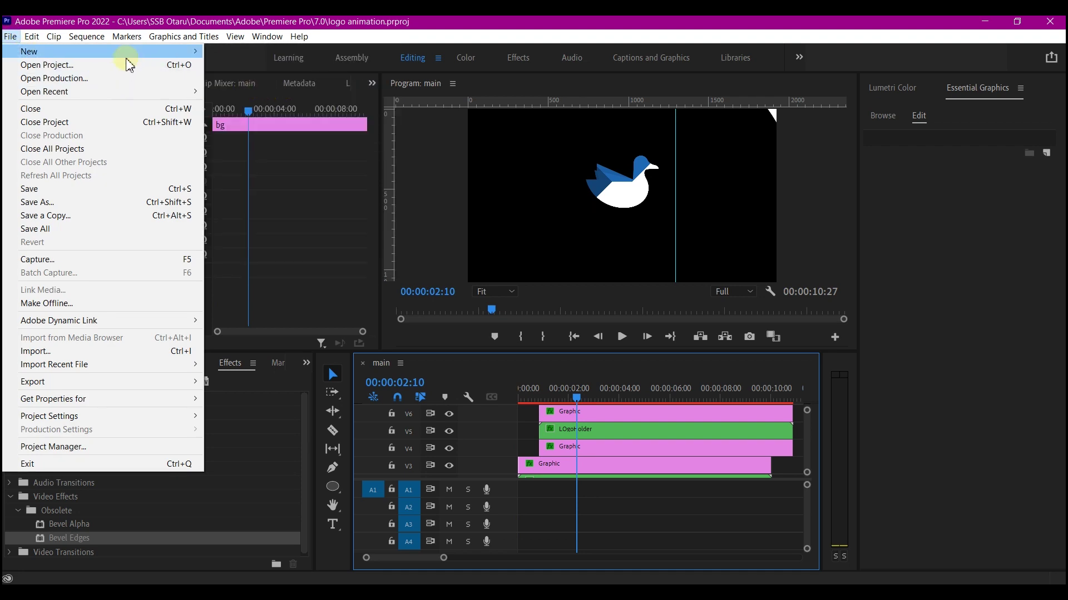
pyautogui.click(254, 186)
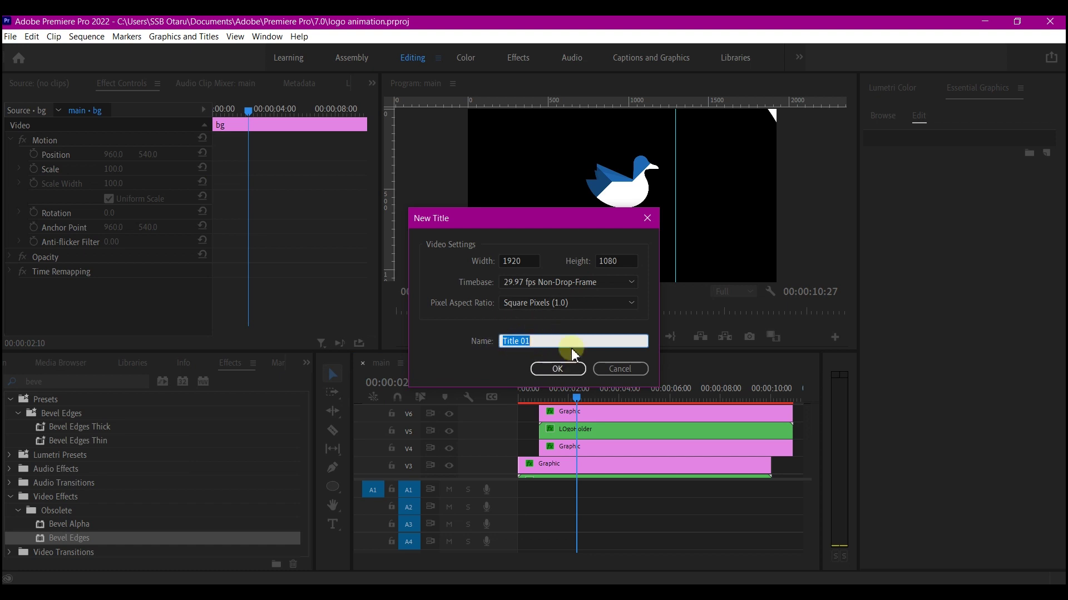
pyautogui.click(570, 371)
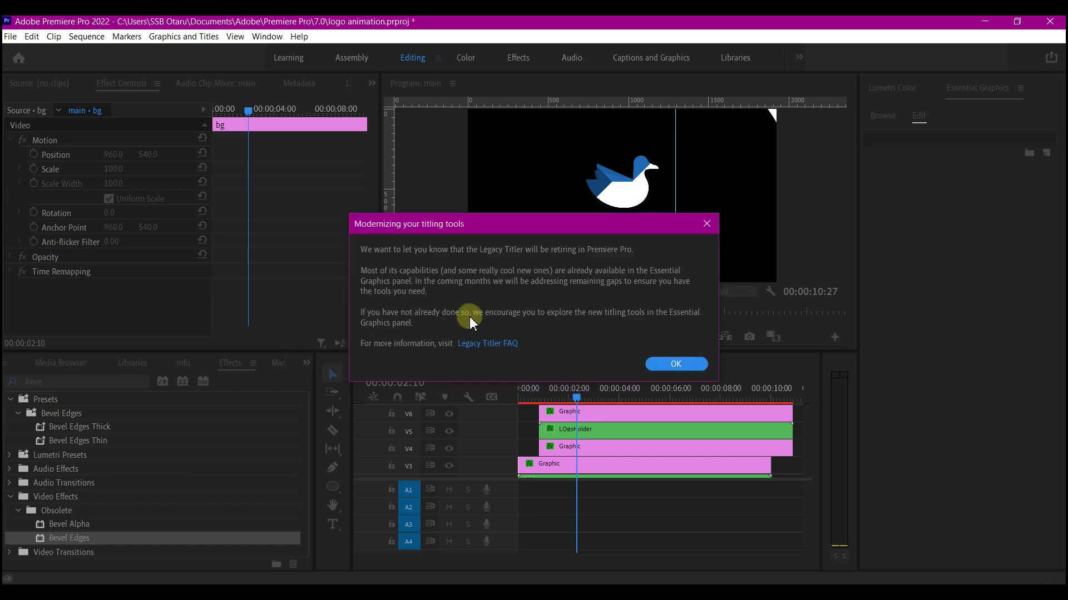
pyautogui.click(674, 364)
# Add the text DOKITO below the duck in Title 01 and widen the area showing the title properties.
pyautogui.click(372, 330)
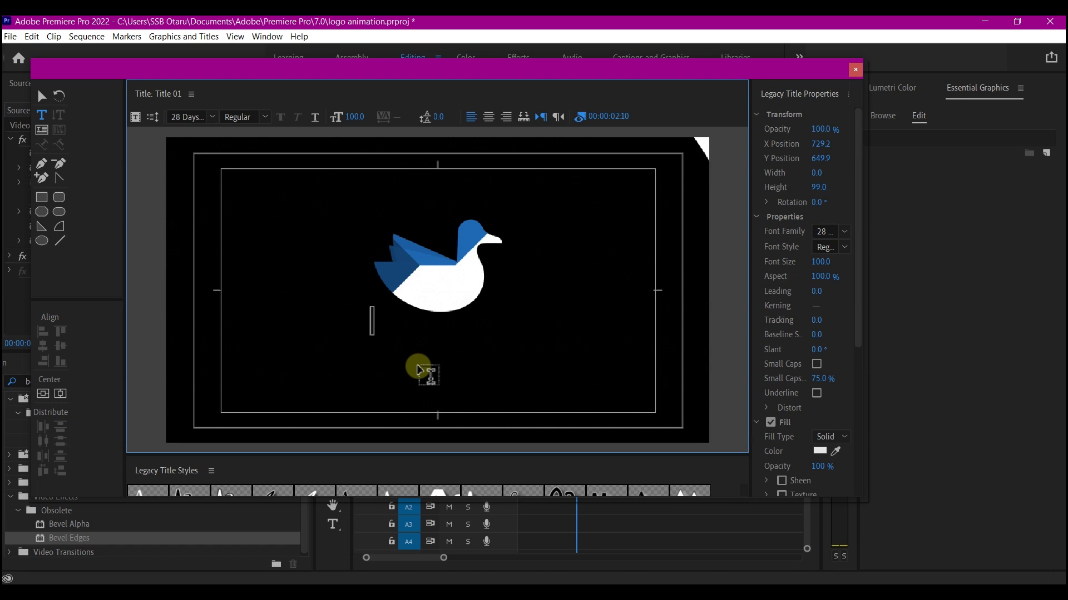
pyautogui.write('DOKITO')
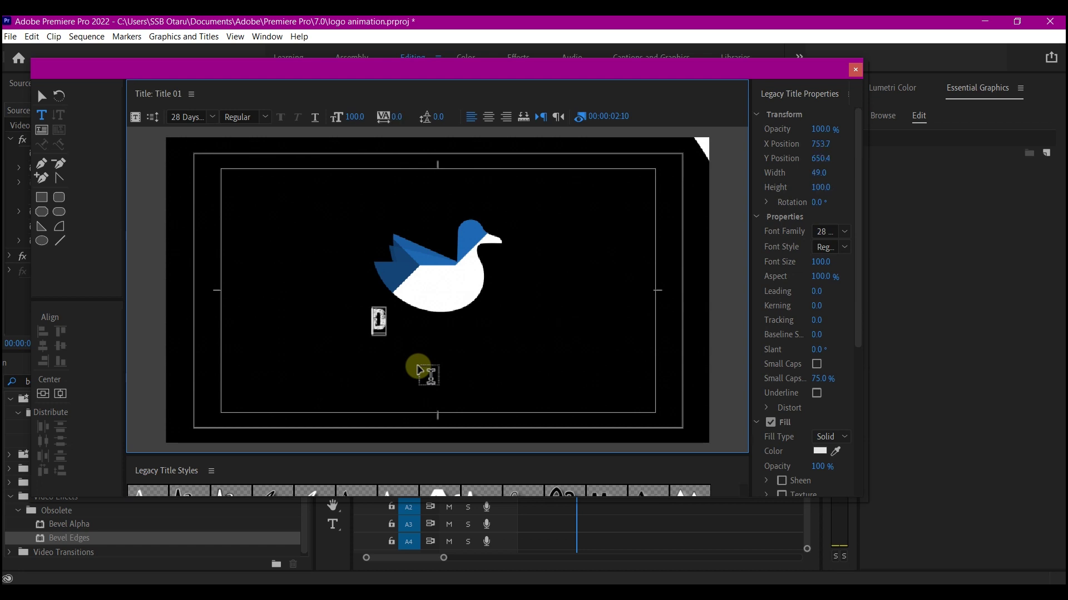
pyautogui.click(42, 96)
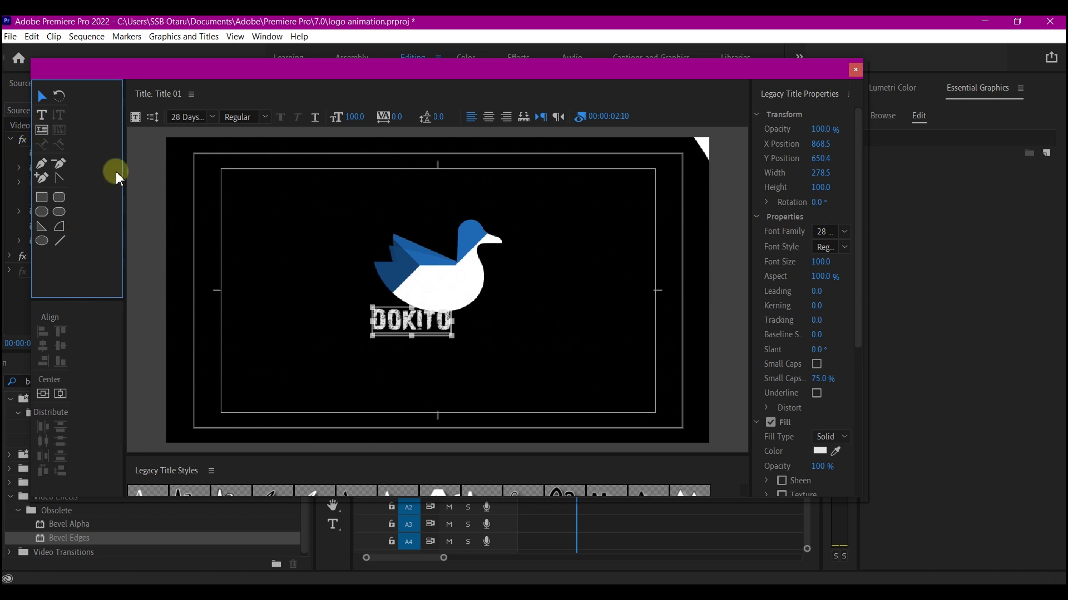
pyautogui.moveTo(122, 182); pyautogui.dragTo(80, 182)
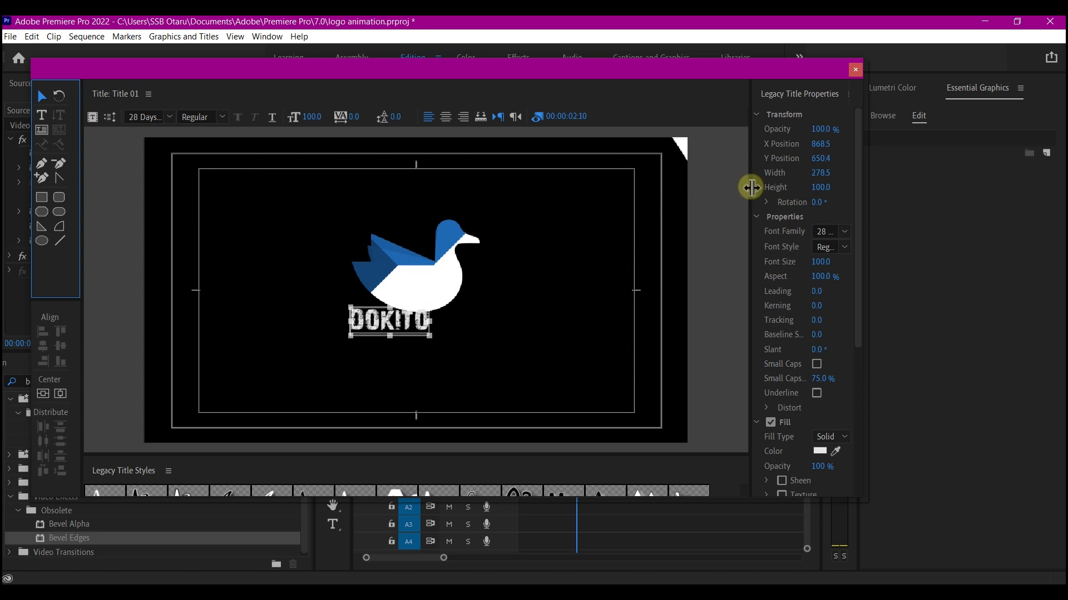
pyautogui.moveTo(751, 187); pyautogui.dragTo(638, 203)
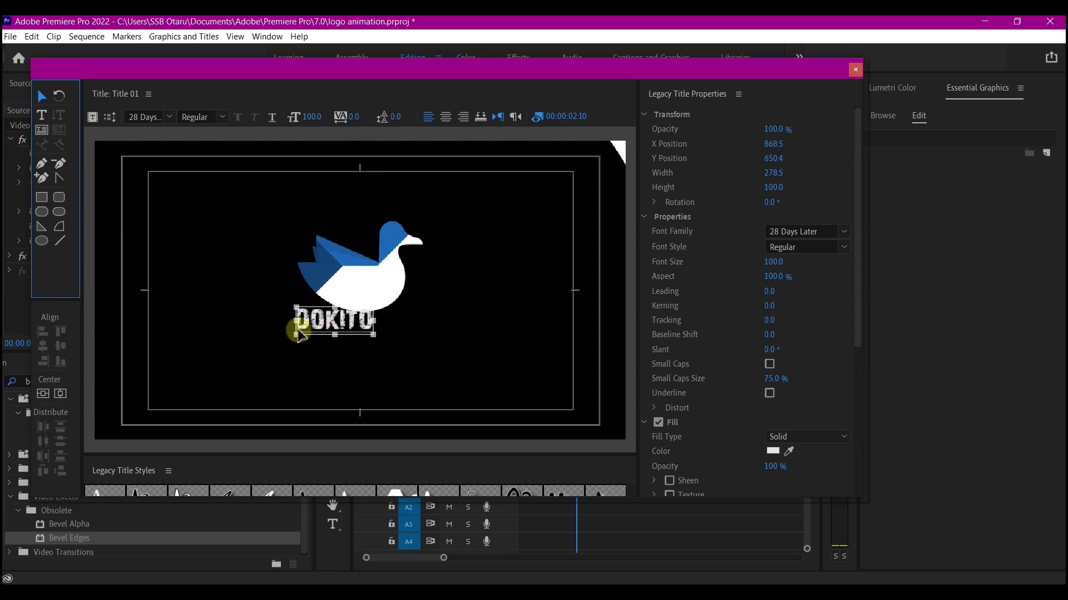
# Format the DOKITO text in Ebrima, size 77.4, aspect 78.8% and kerning 16.0, centre it beneath the duck and close the title.
pyautogui.click(801, 235)
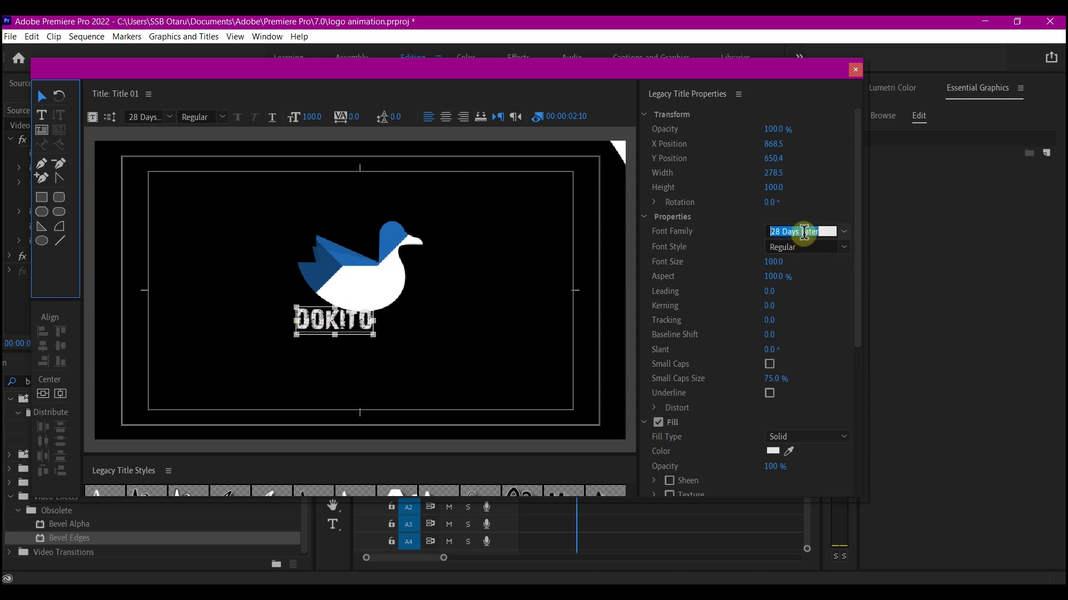
pyautogui.moveTo(400, 306); pyautogui.dragTo(376, 314)
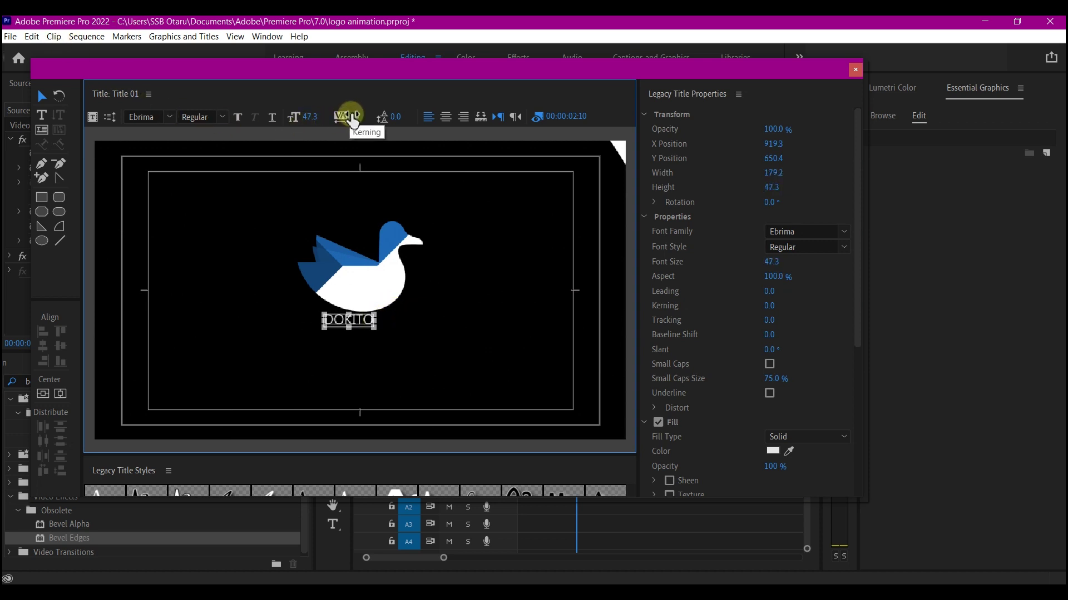
pyautogui.moveTo(353, 117); pyautogui.dragTo(363, 117)
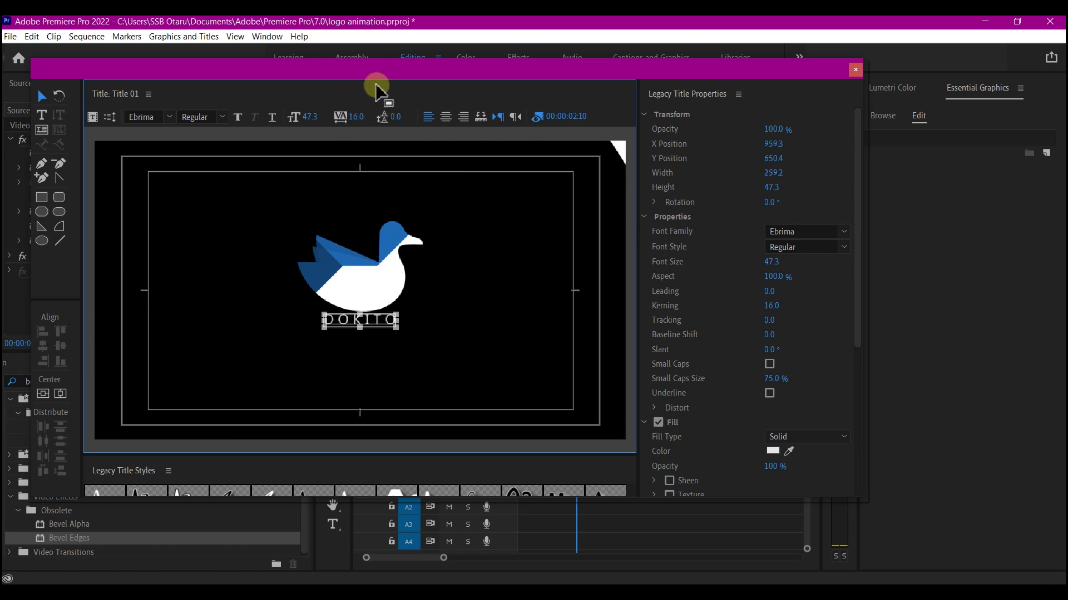
pyautogui.click(61, 395)
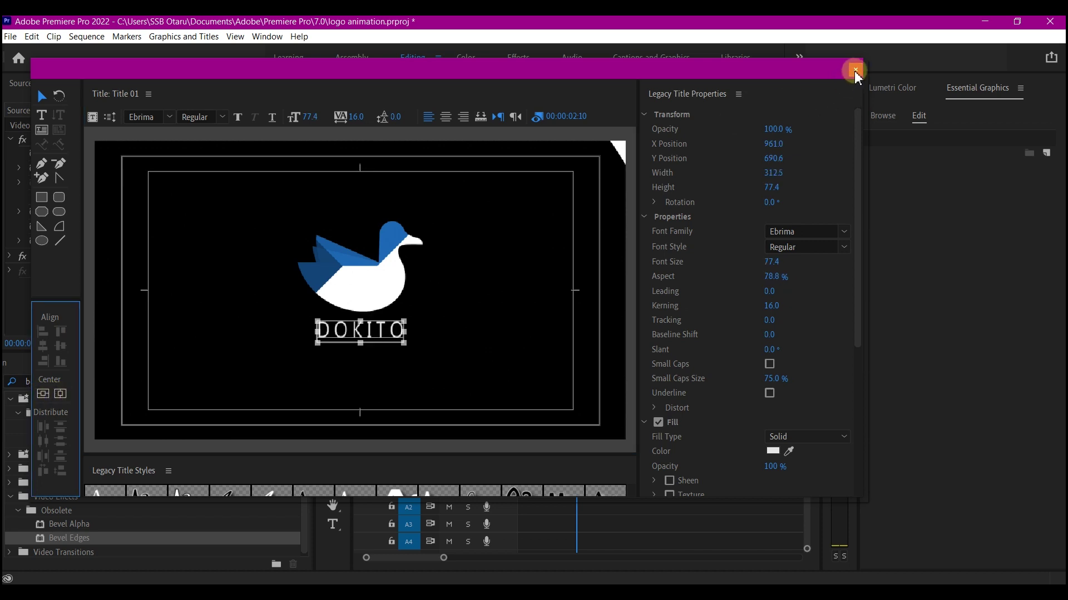
pyautogui.click(856, 70)
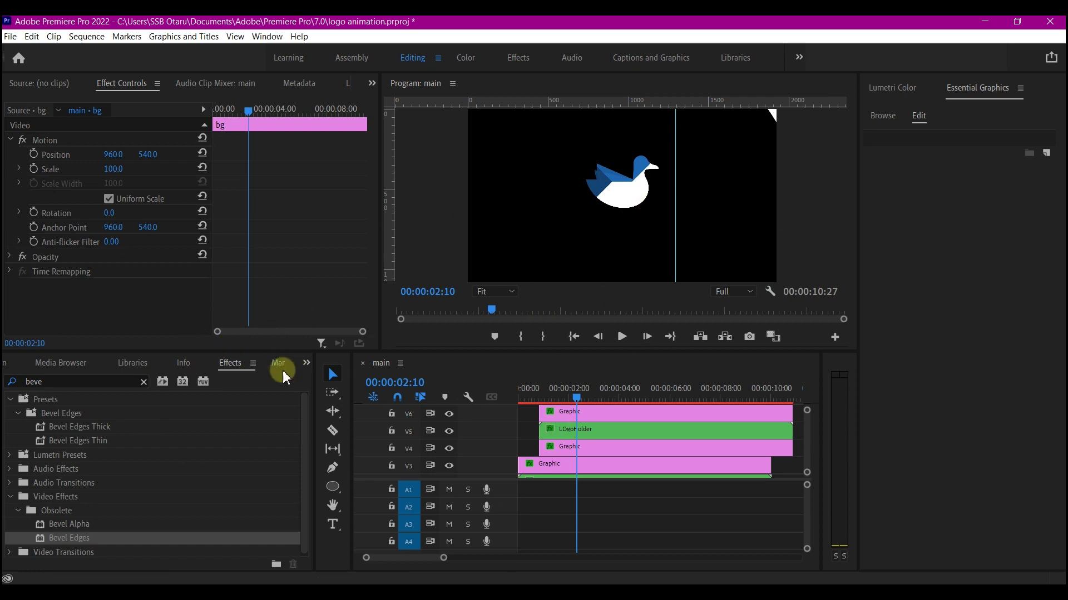
# Place Title 01 on V7 starting with the V6 Graphic clip and extend it to that clip's end.
pyautogui.click(306, 363)
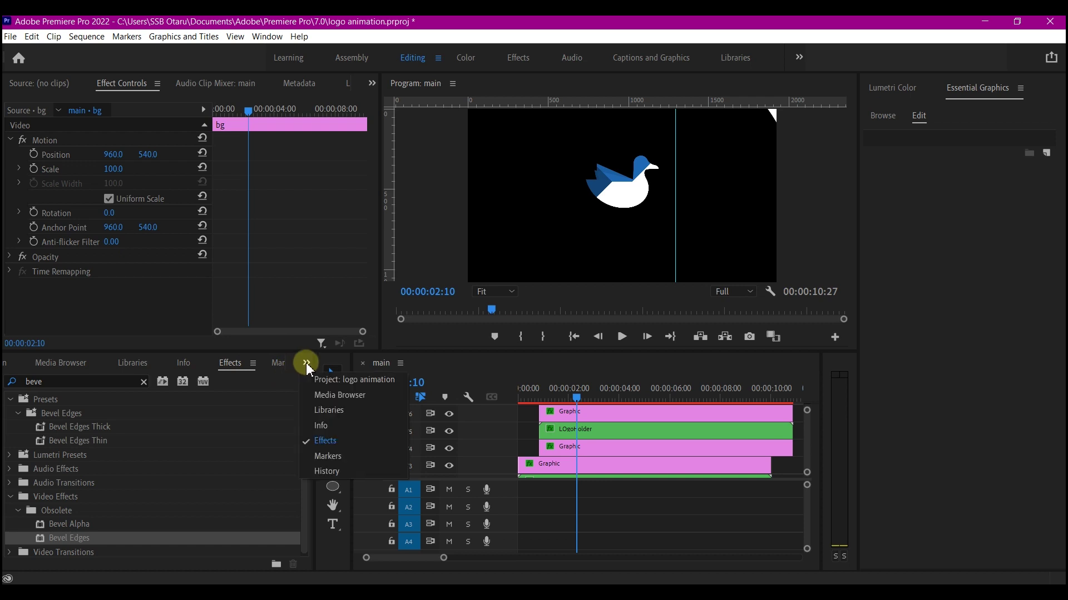
pyautogui.click(354, 380)
pyautogui.moveTo(136, 489); pyautogui.dragTo(545, 448)
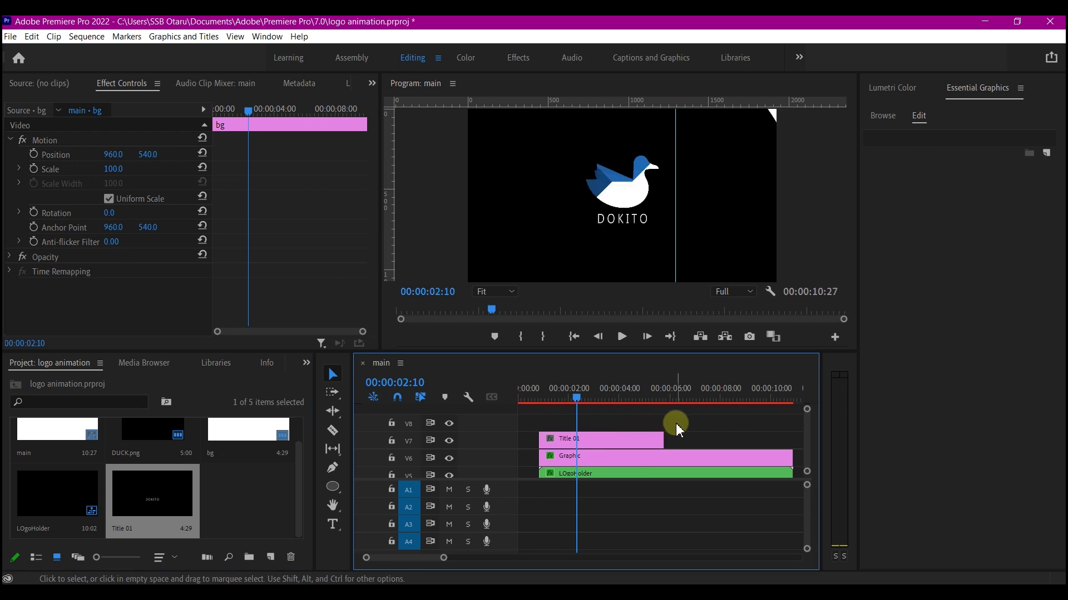
pyautogui.scroll(-4, 675, 442)
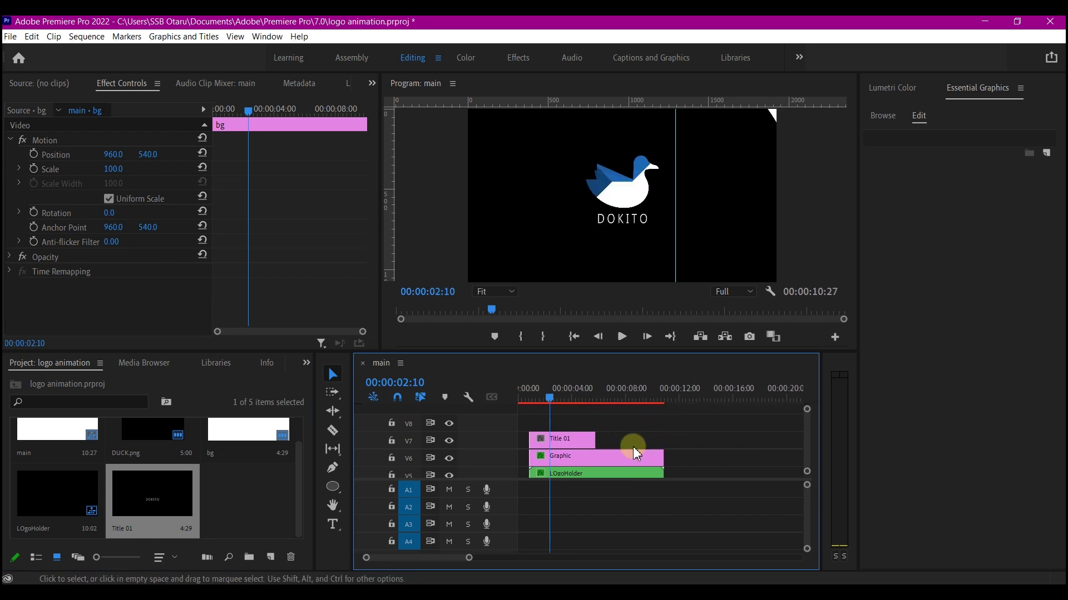
pyautogui.moveTo(592, 440); pyautogui.dragTo(663, 441)
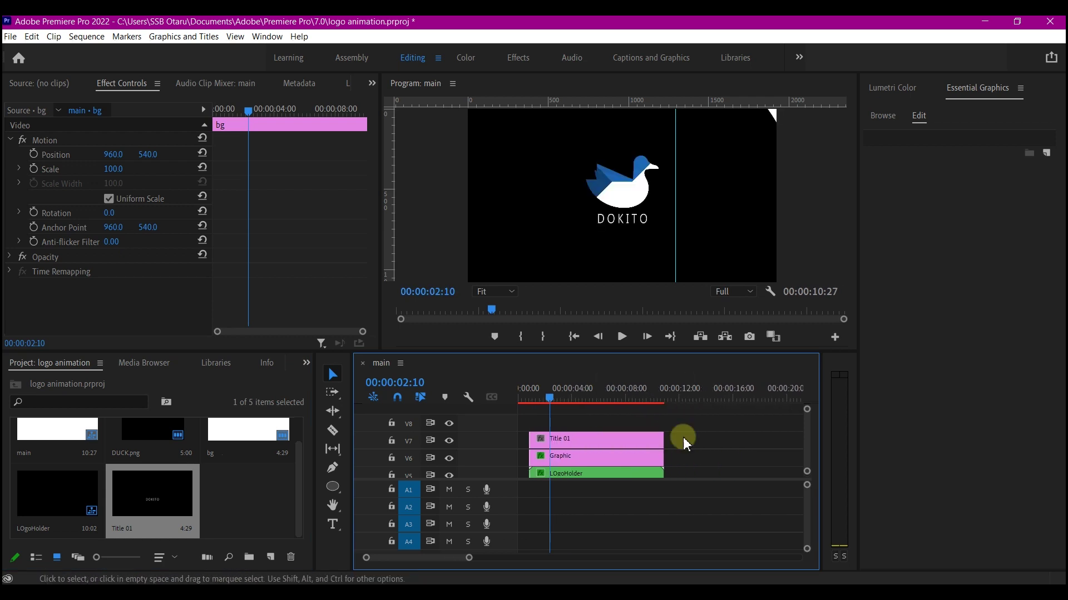
pyautogui.scroll(-1, 683, 437)
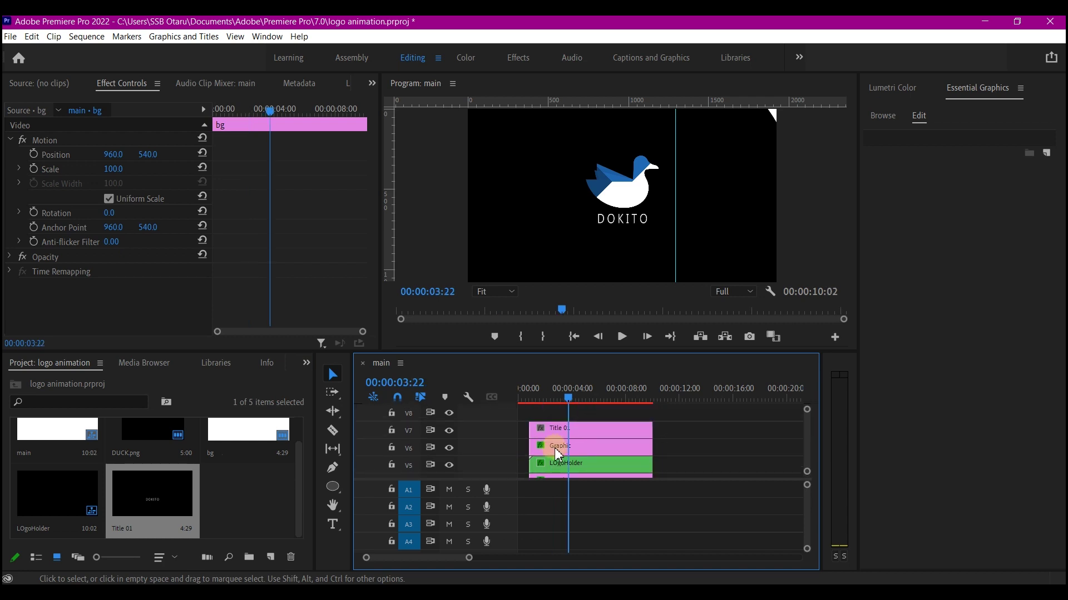
# Add Position and Opacity keyframes to Title 01 at 00:00:02:00, aligned with the LOgoHolder clip's second position keyframe.
pyautogui.click(558, 448)
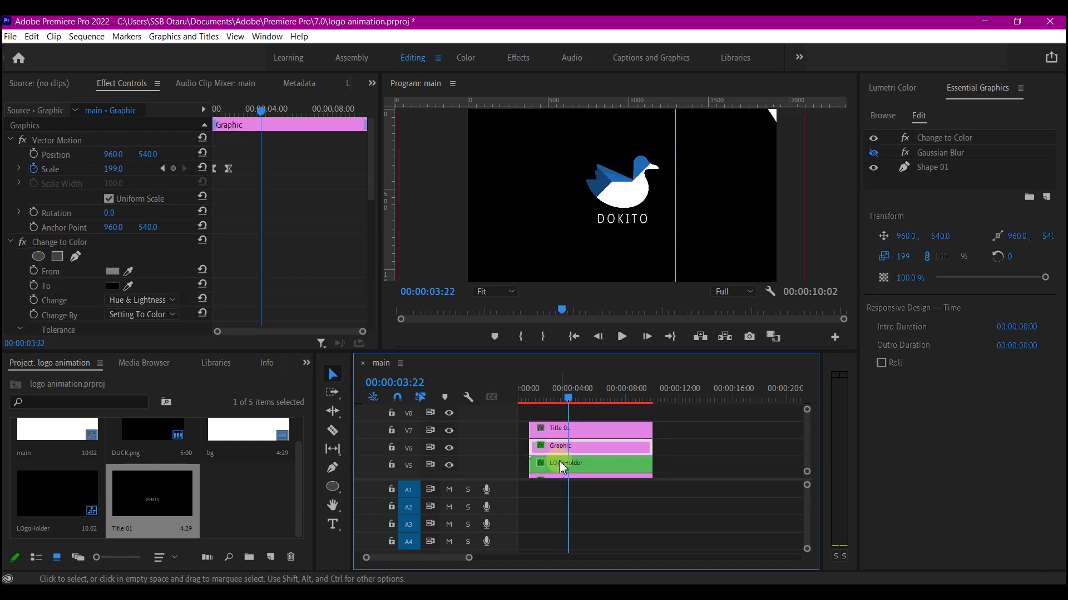
pyautogui.click(561, 467)
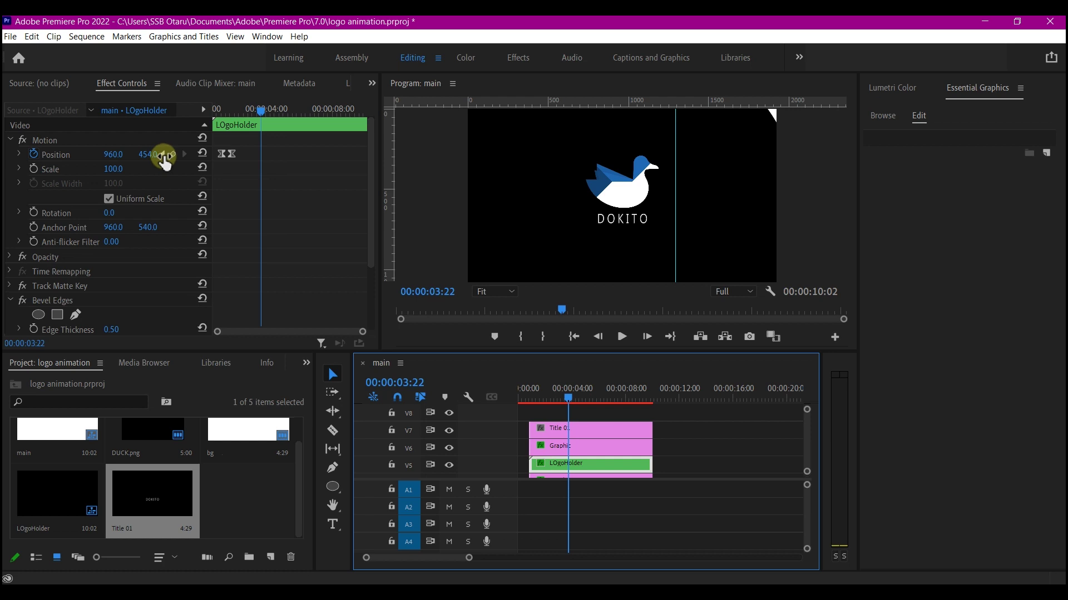
pyautogui.moveTo(262, 109); pyautogui.dragTo(222, 120)
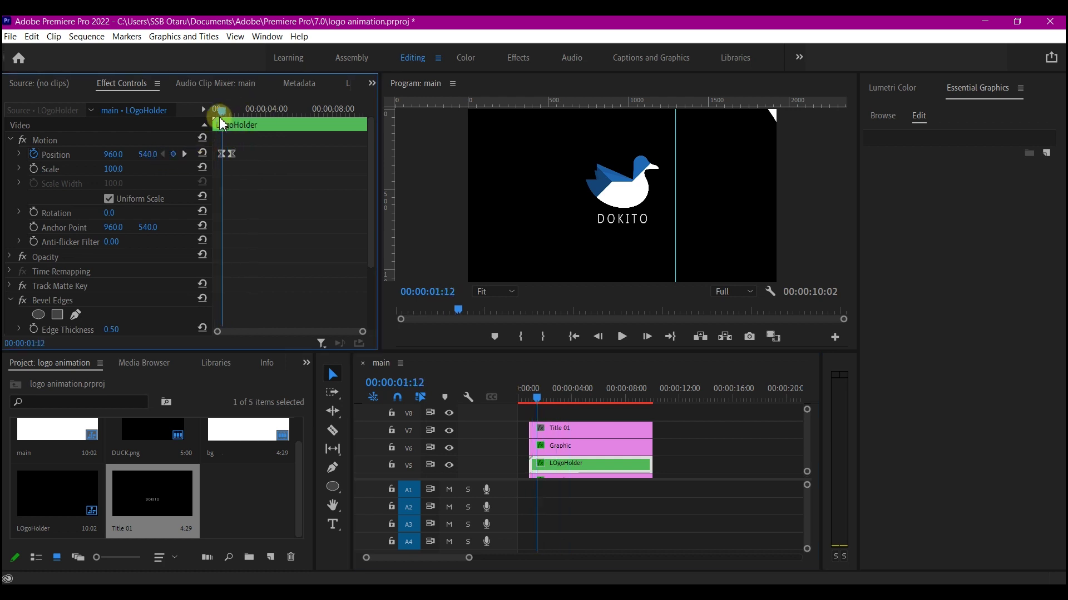
pyautogui.click(184, 155)
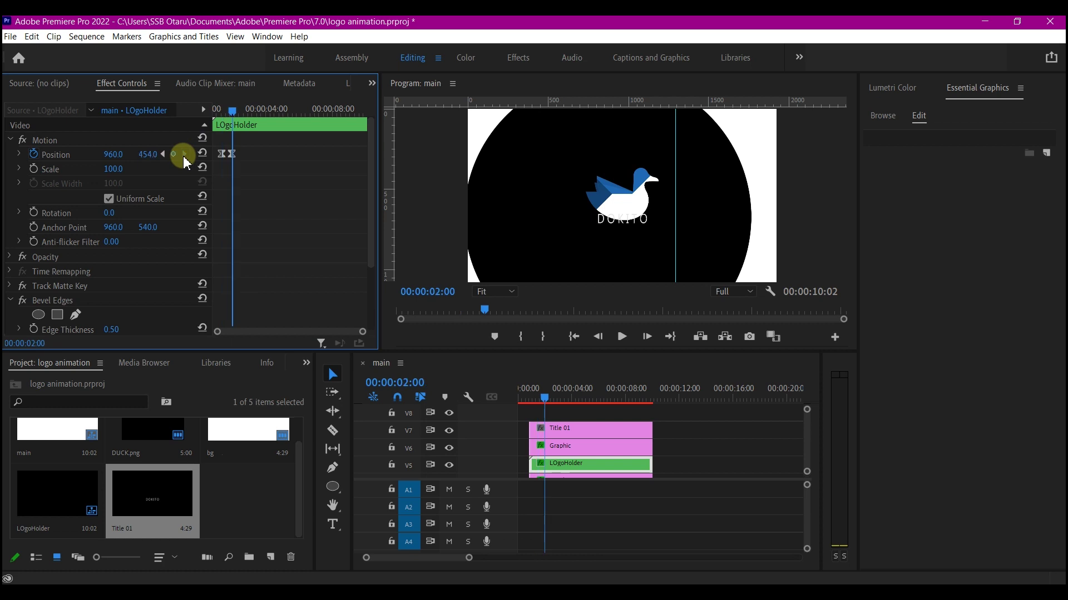
pyautogui.click(573, 427)
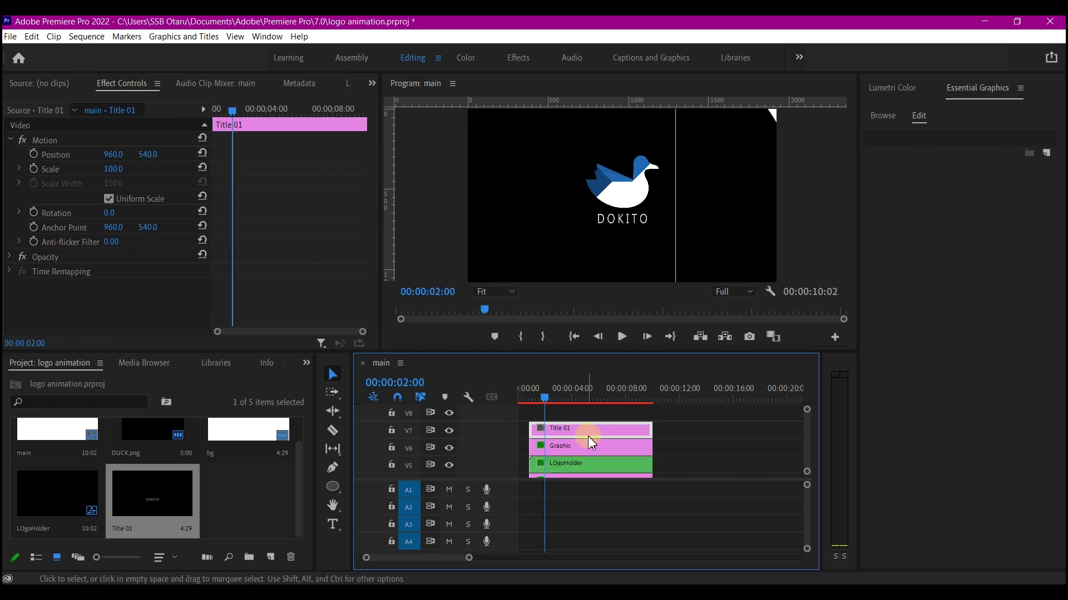
pyautogui.click(34, 155)
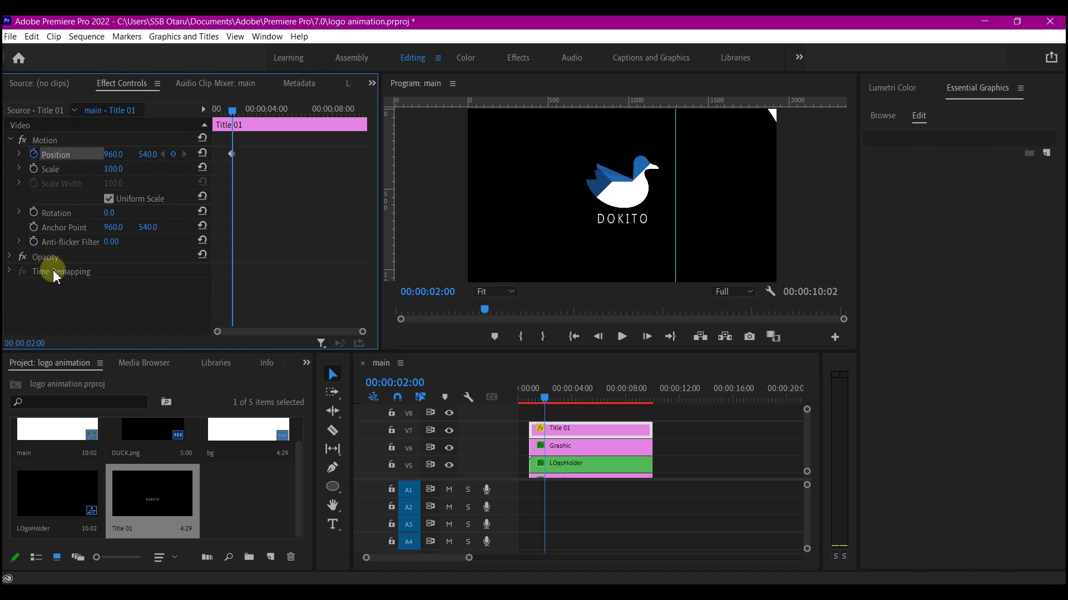
pyautogui.click(9, 257)
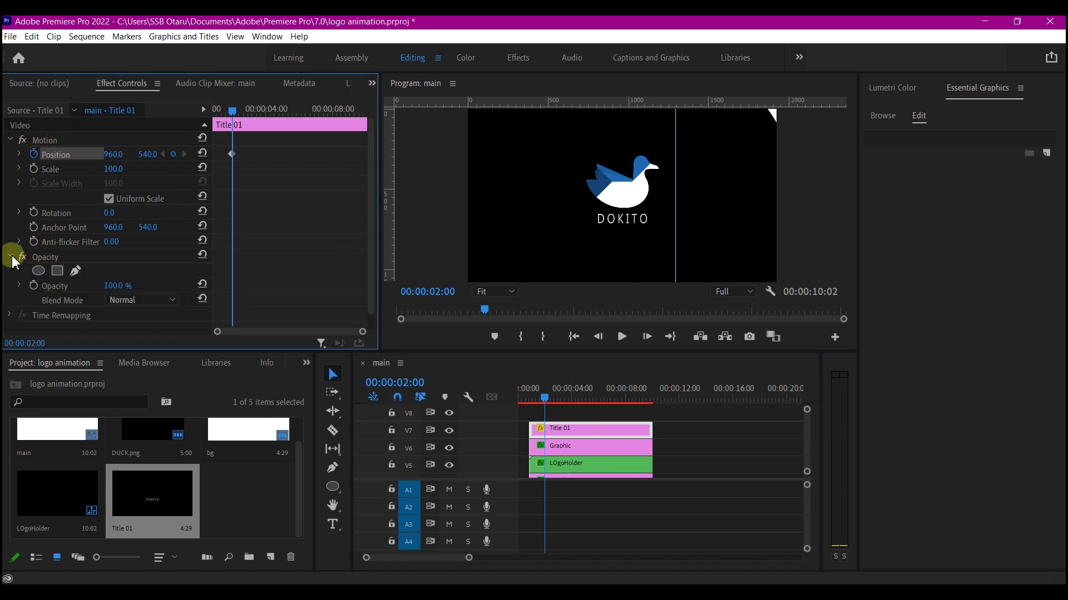
pyautogui.click(34, 285)
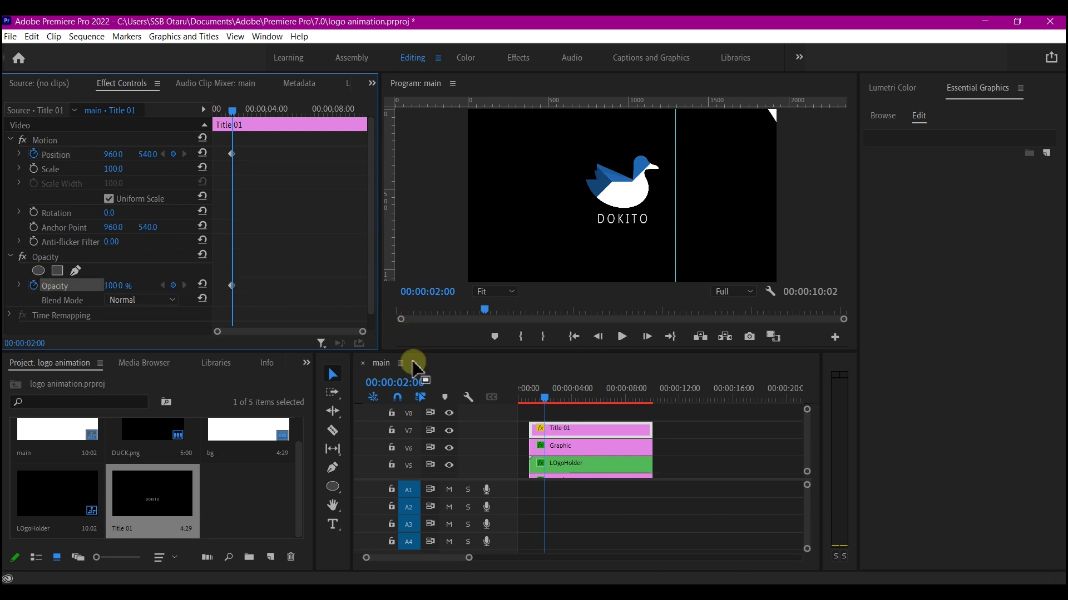
# At LOgoHolder's first position keyframe, 00:00:01:12, keyframe Title 01 with a vertical position of 757 and an opacity of 0%.
pyautogui.click(556, 464)
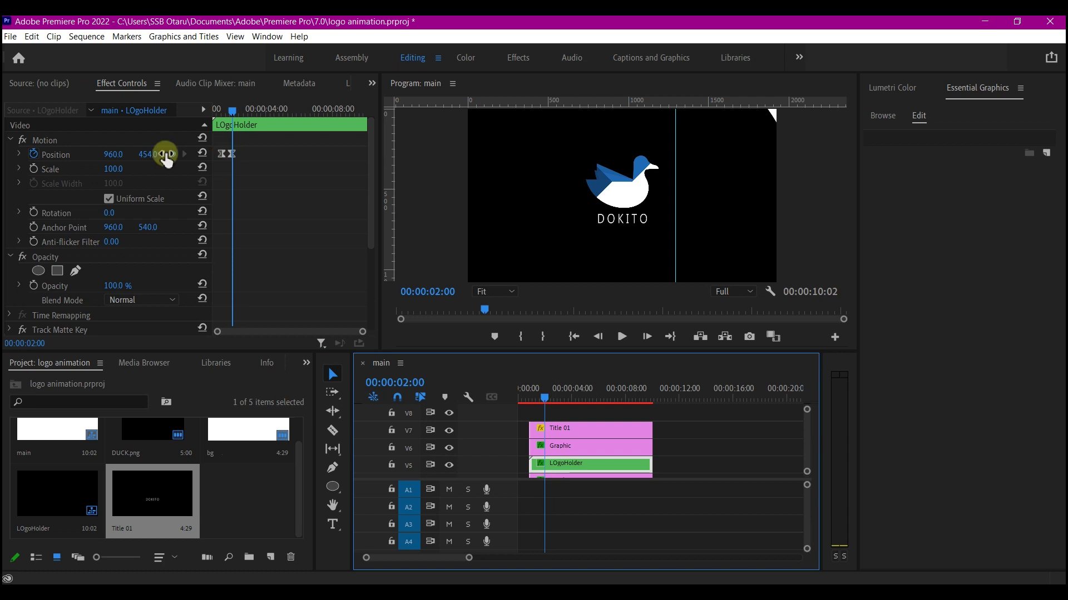
pyautogui.click(164, 154)
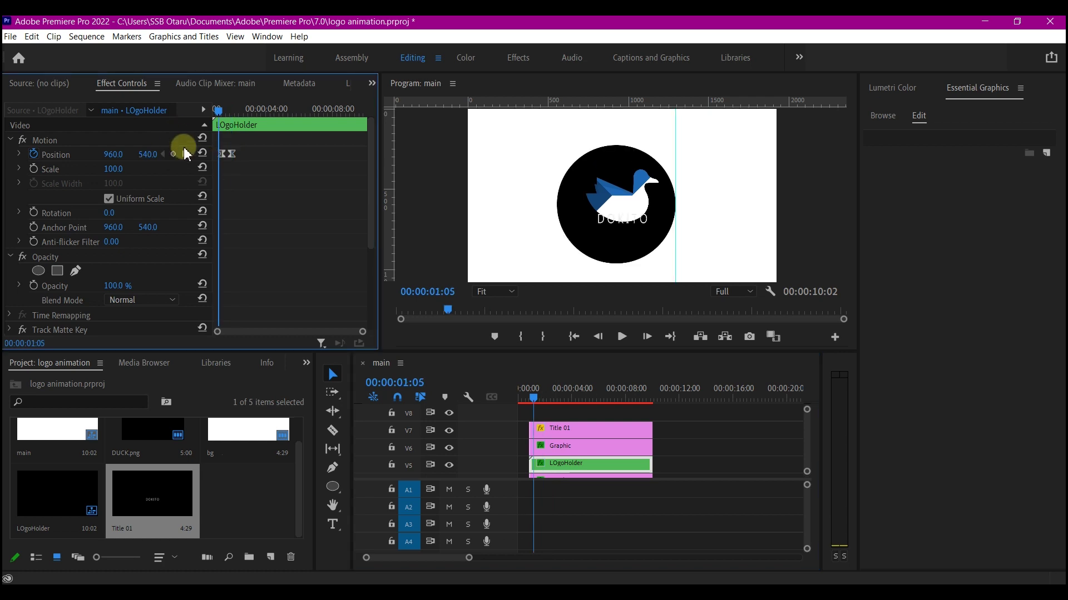
pyautogui.click(185, 154)
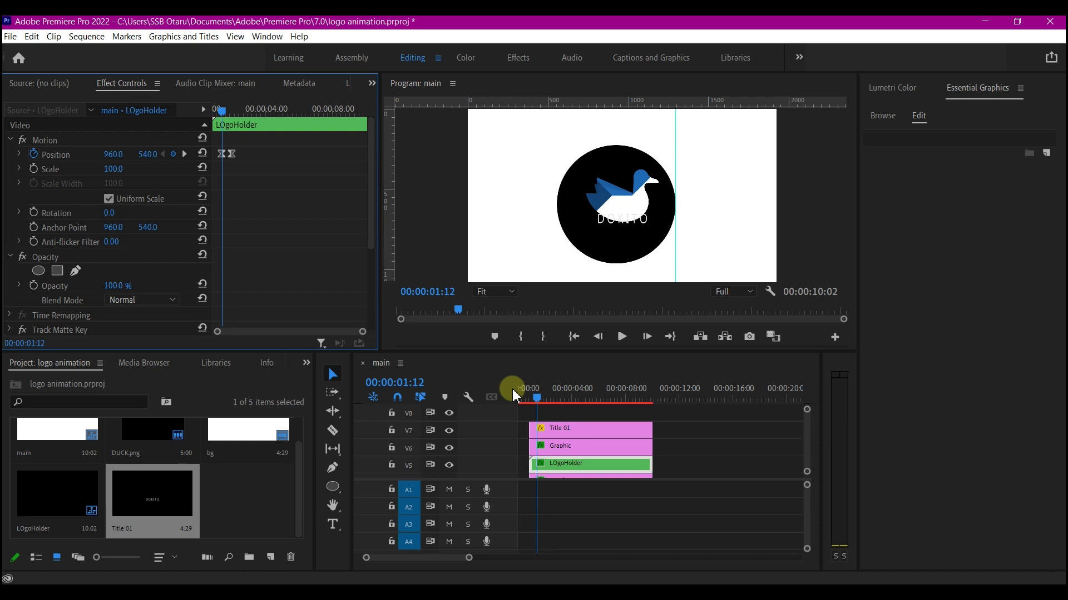
pyautogui.click(578, 439)
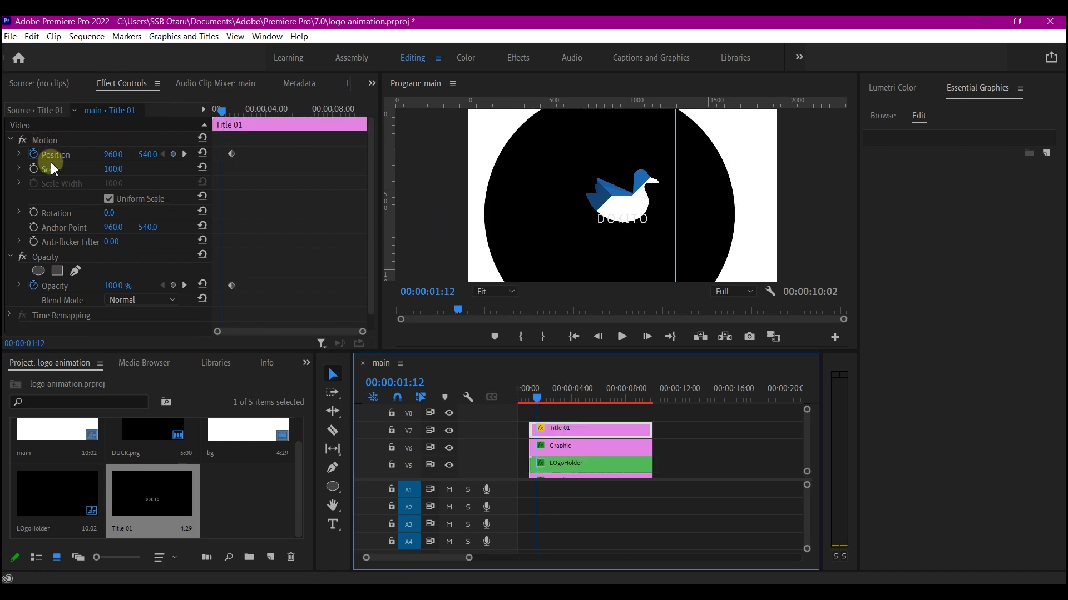
pyautogui.moveTo(147, 160); pyautogui.dragTo(267, 161)
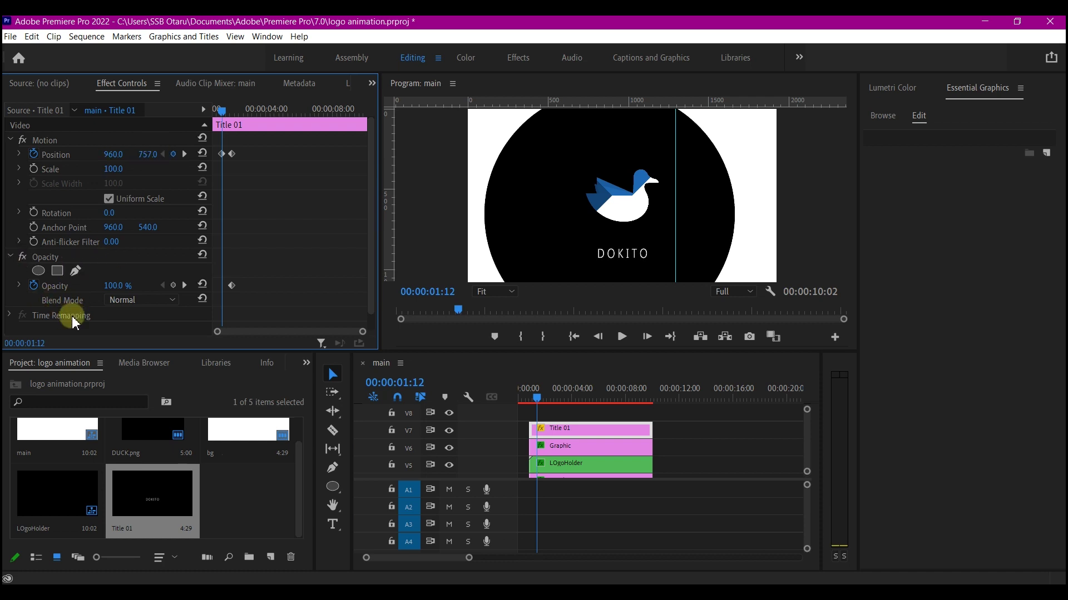
pyautogui.click(123, 283)
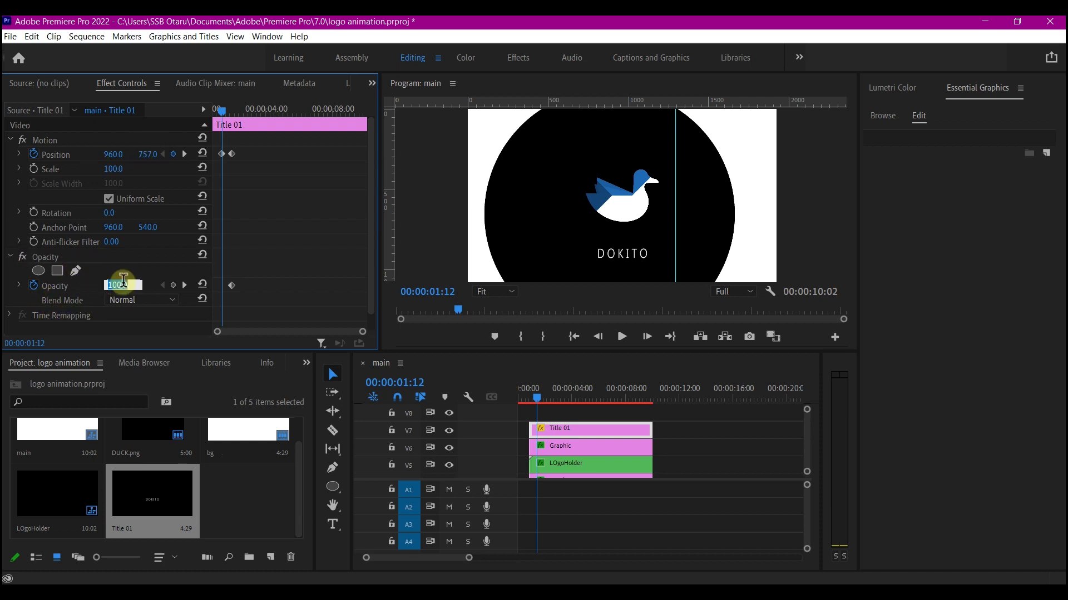
pyautogui.write('0')
pyautogui.press('Return')
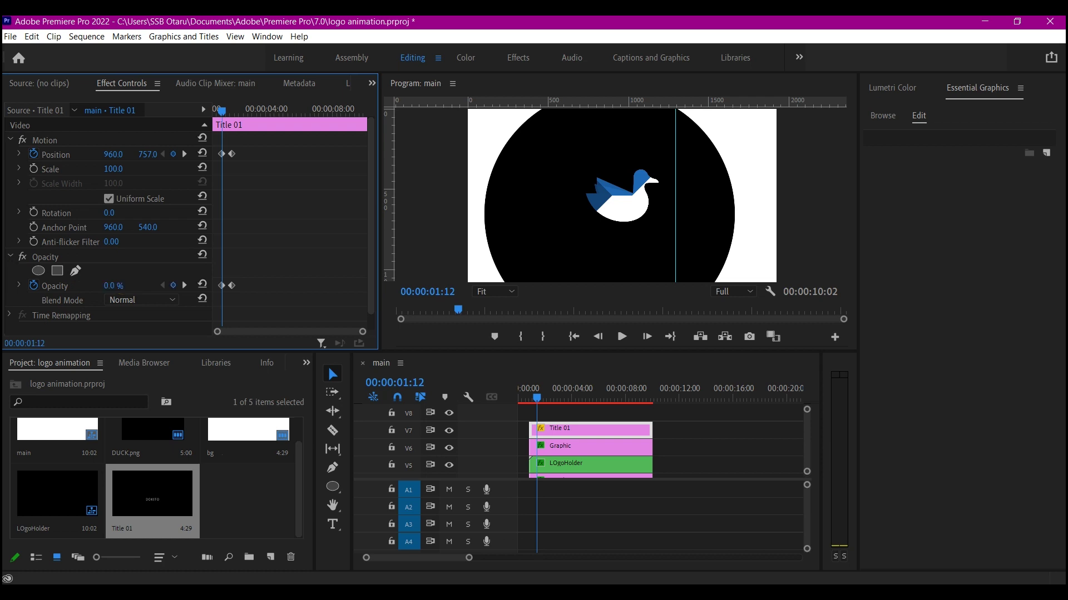
# Set the temporal interpolation of both Title 01 position keyframes to Bezier.
pyautogui.moveTo(257, 146); pyautogui.dragTo(201, 169)
pyautogui.rightClick(233, 157)
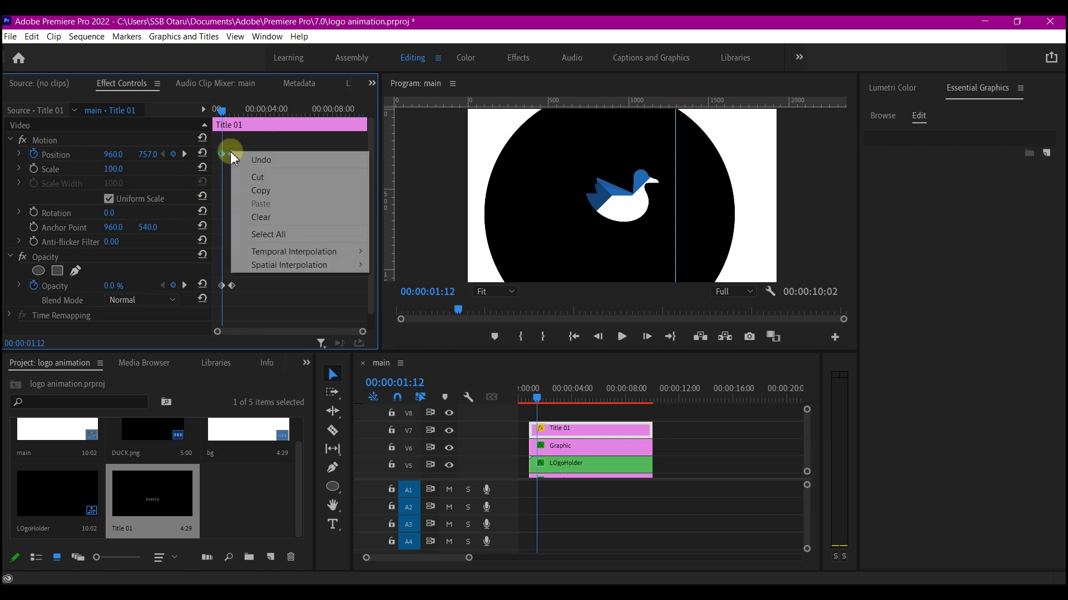
pyautogui.moveTo(355, 258)
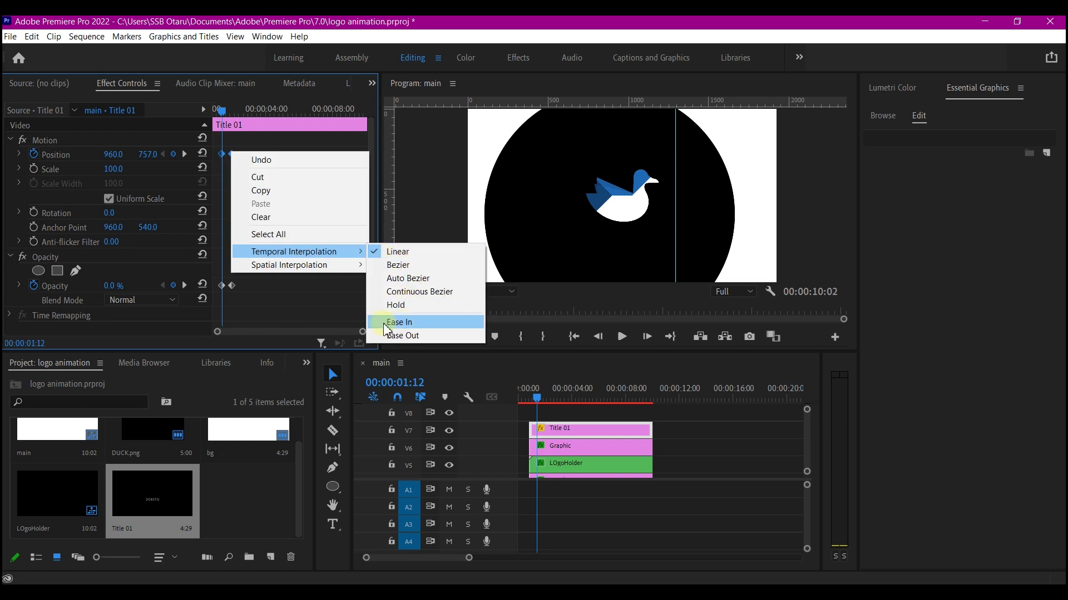
pyautogui.click(399, 264)
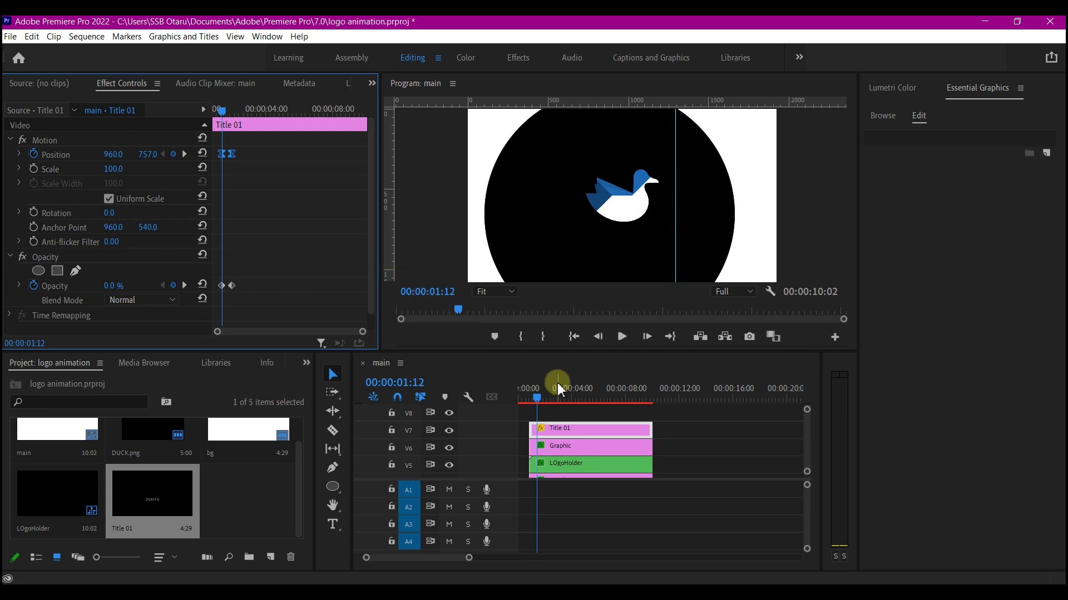
# Render the main sequence preview and play the logo animation from the start to check the title's motion and fade.
pyautogui.click(566, 422)
pyautogui.press('Home')
pyautogui.click(568, 428)
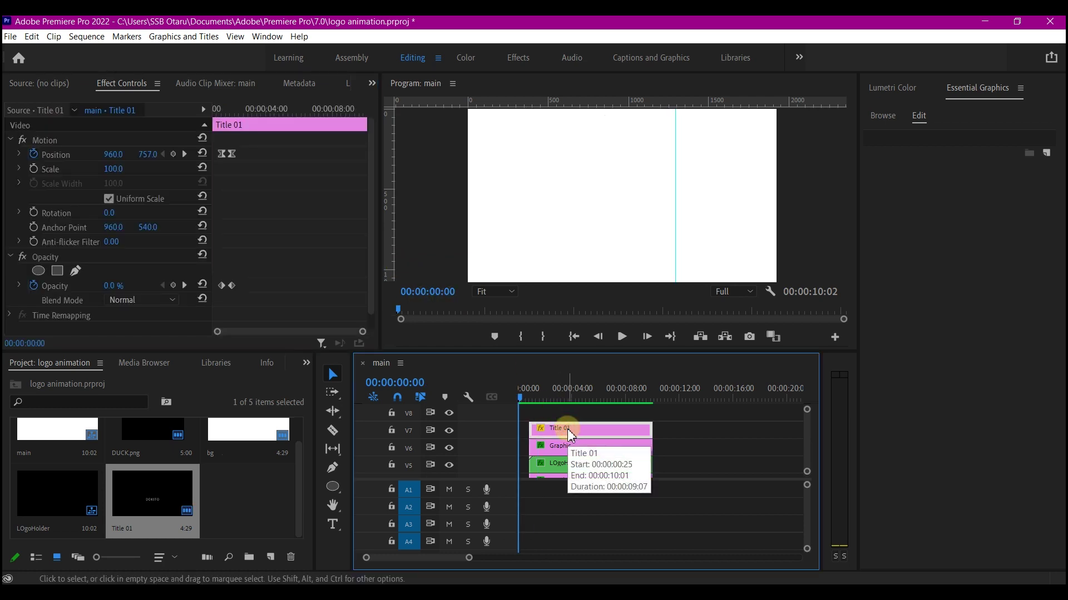
pyautogui.press('space')
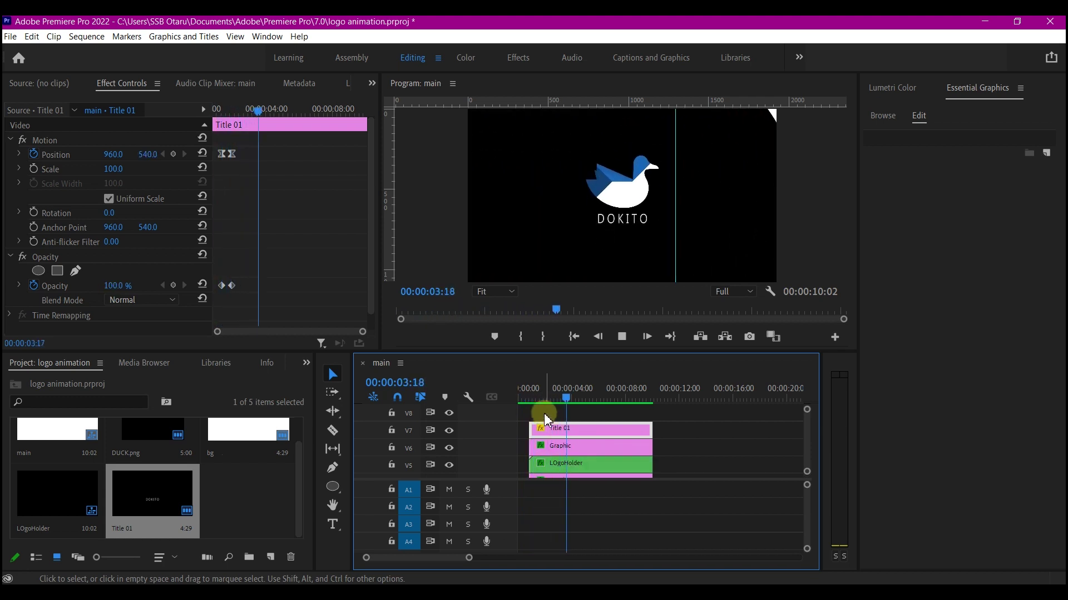
pyautogui.moveTo(548, 399); pyautogui.dragTo(483, 400)
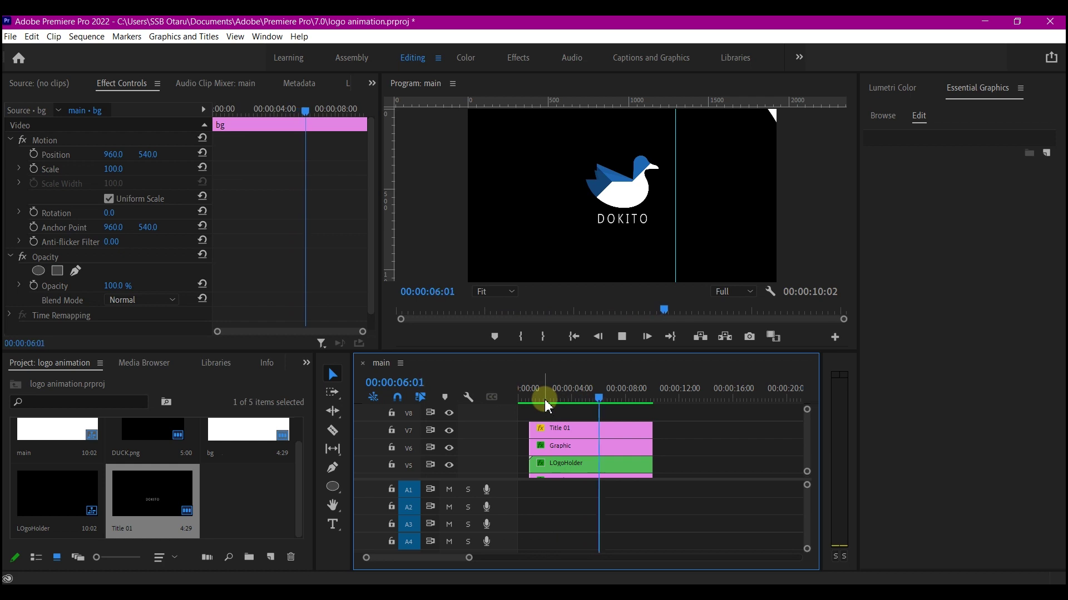
pyautogui.press('space')
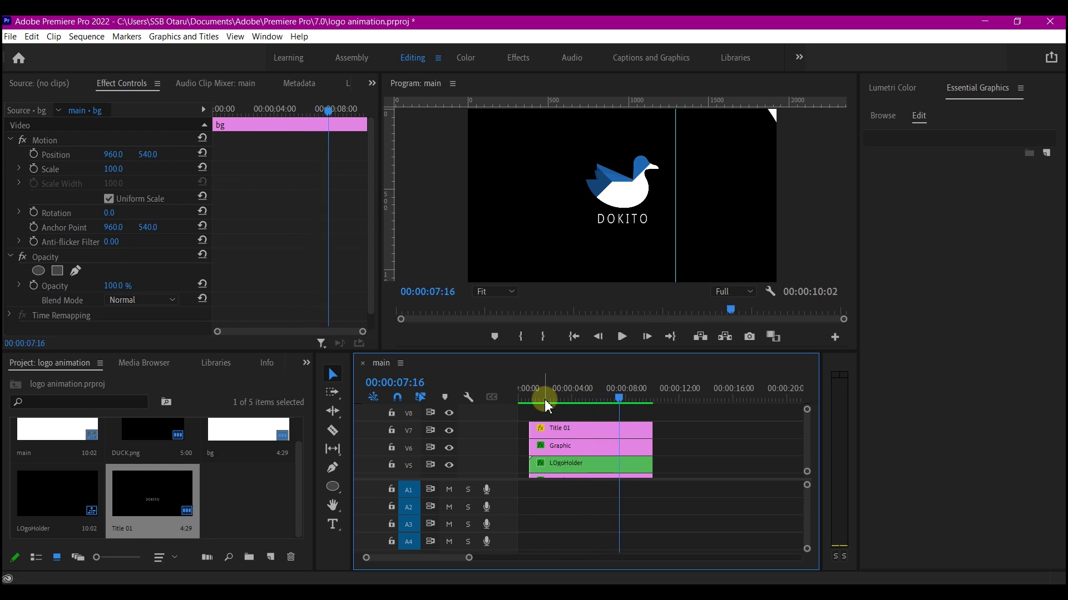